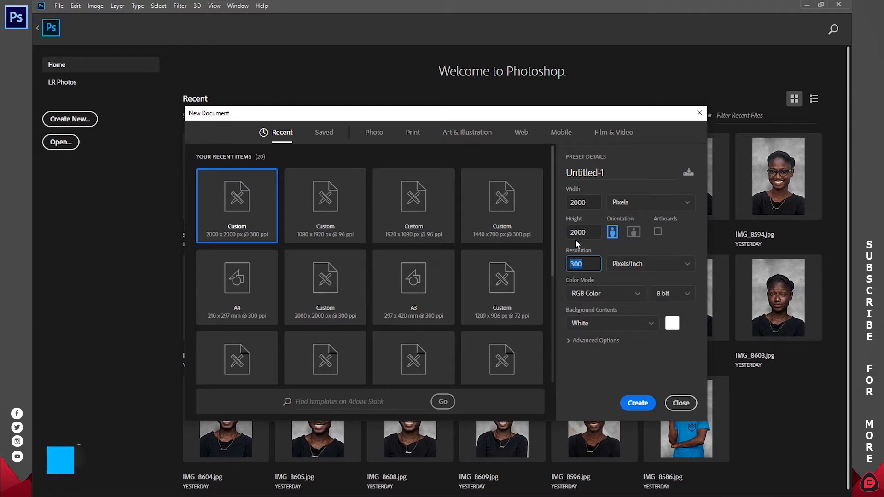
- Create the blank 2000×2000 document, widen the Layers panel, and add a group named BACKGROUND
{"action": "left_click", "coordinate": [638, 403]}
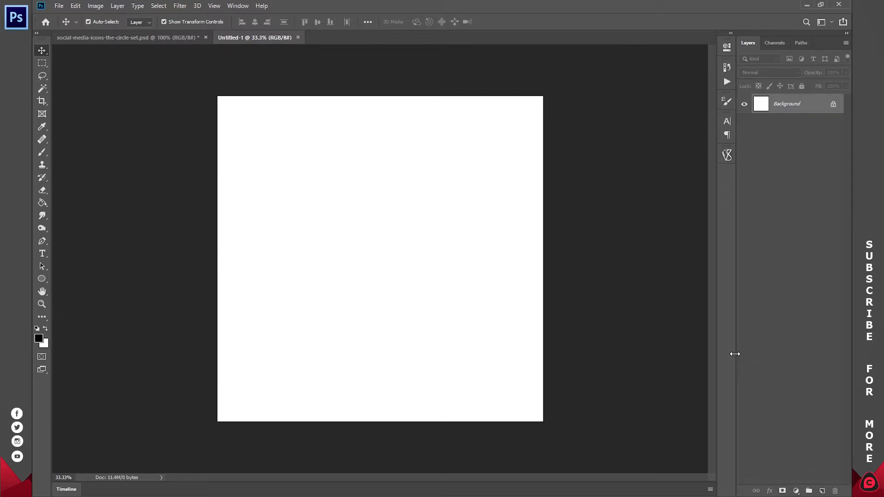
{"action": "left_click_drag", "start_coordinate": [736, 355], "coordinate": [729, 353]}
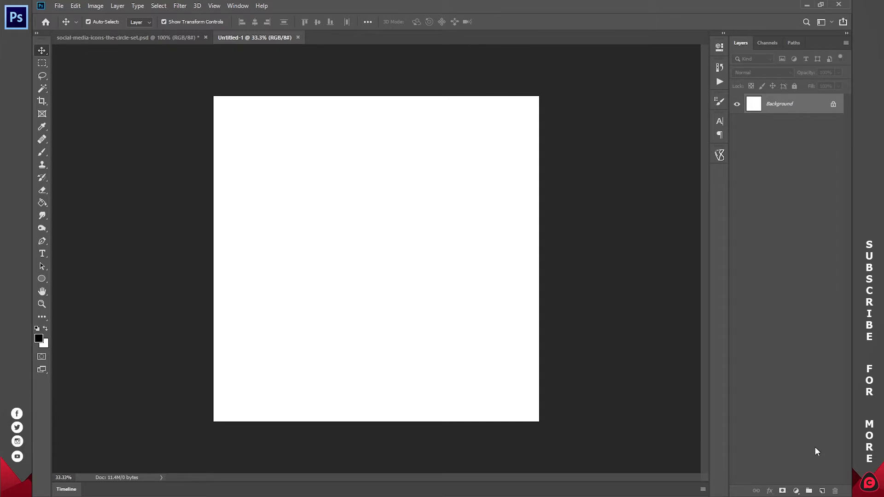
{"action": "left_click", "coordinate": [809, 492]}
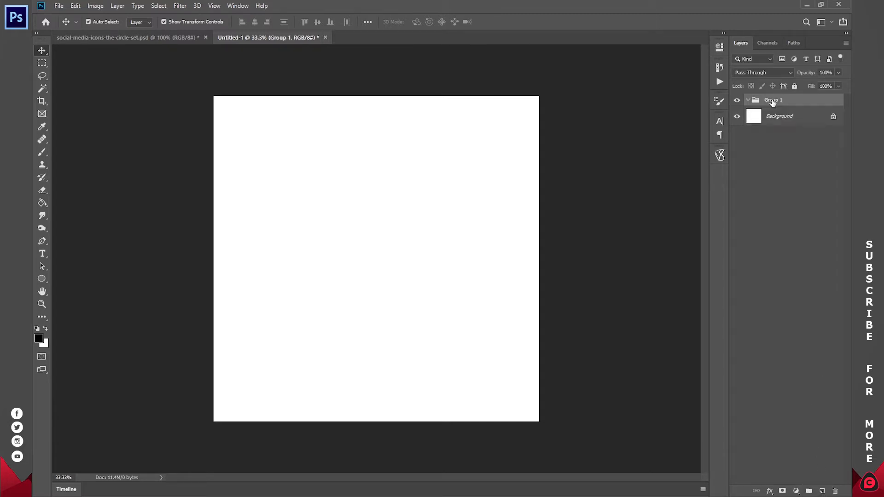
{"action": "double_click", "coordinate": [773, 100]}
{"action": "type", "text": "BACKGROUND"}
{"action": "key", "text": "Return"}
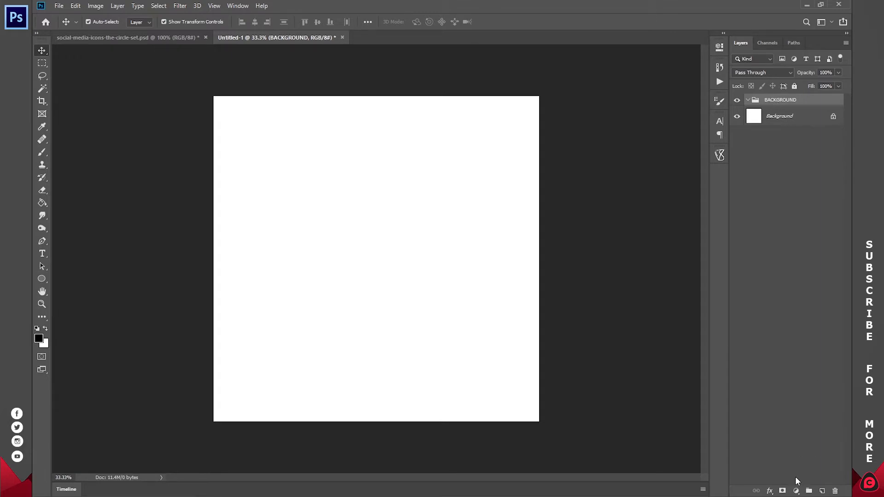
{"action": "left_click", "coordinate": [795, 491]}
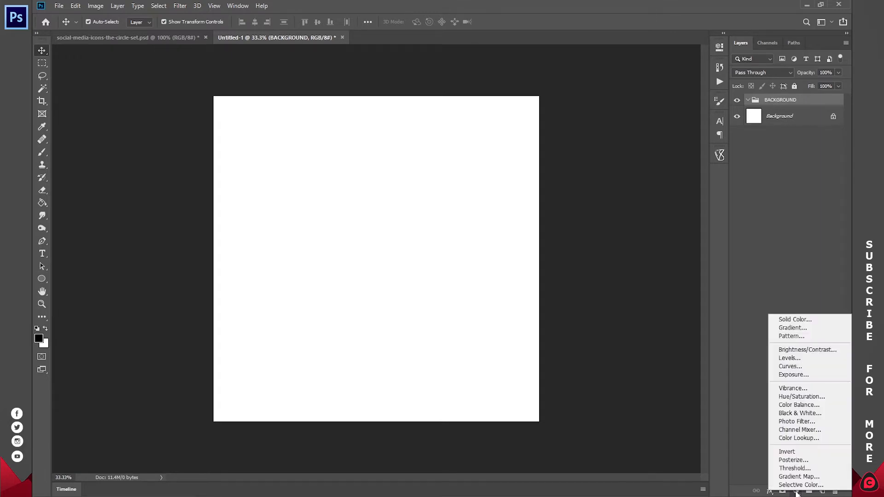
- Add a Solid Color fill layer and set its colour to red
{"action": "left_click", "coordinate": [796, 320]}
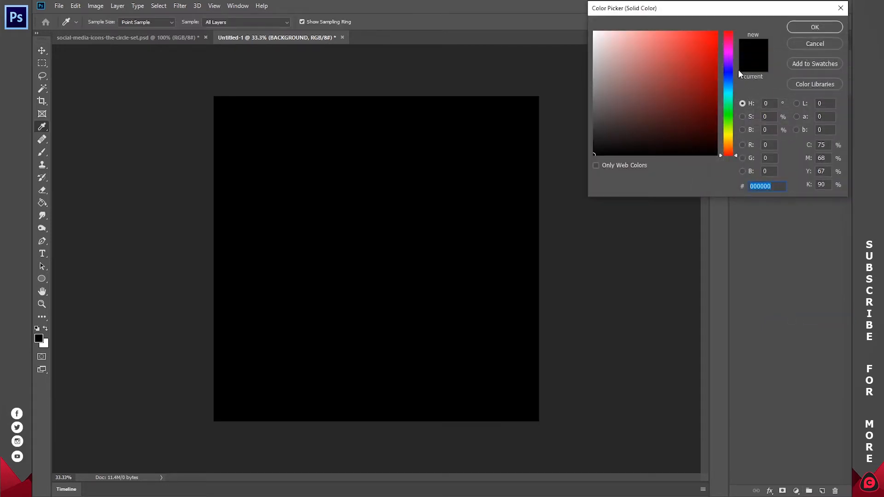
{"action": "left_click", "coordinate": [803, 27]}
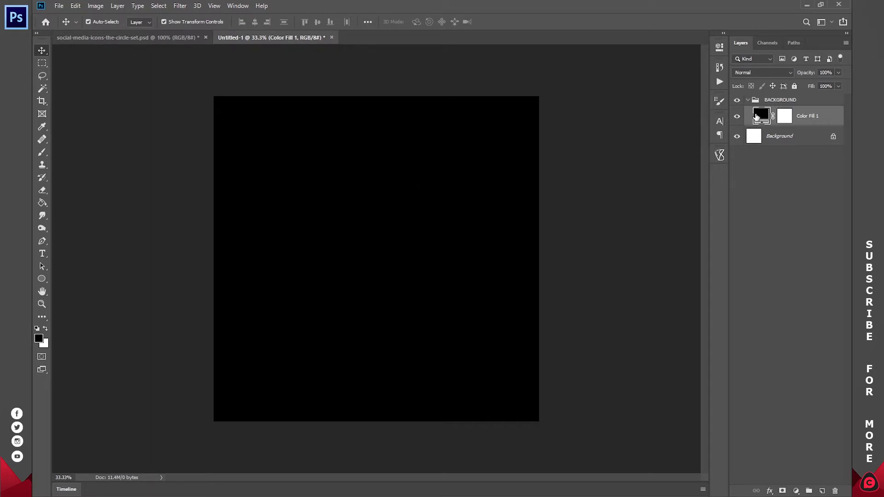
{"action": "double_click", "coordinate": [761, 113]}
{"action": "left_click", "coordinate": [700, 72]}
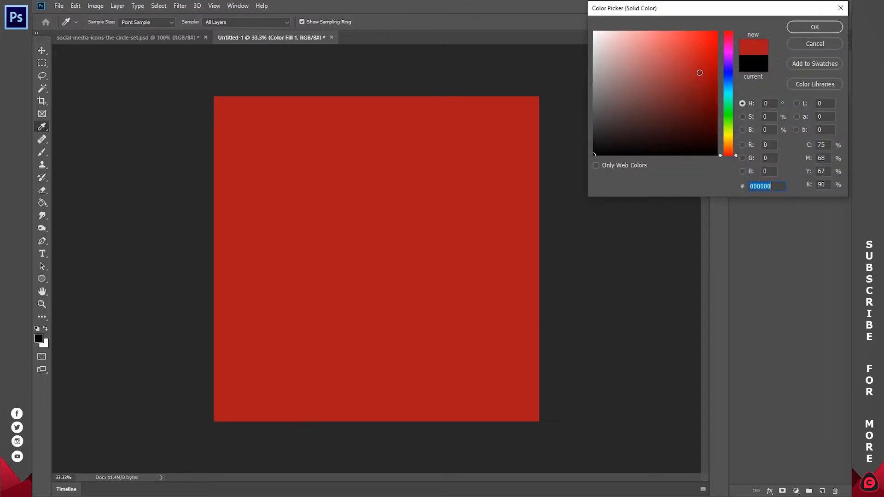
{"action": "left_click", "coordinate": [813, 28]}
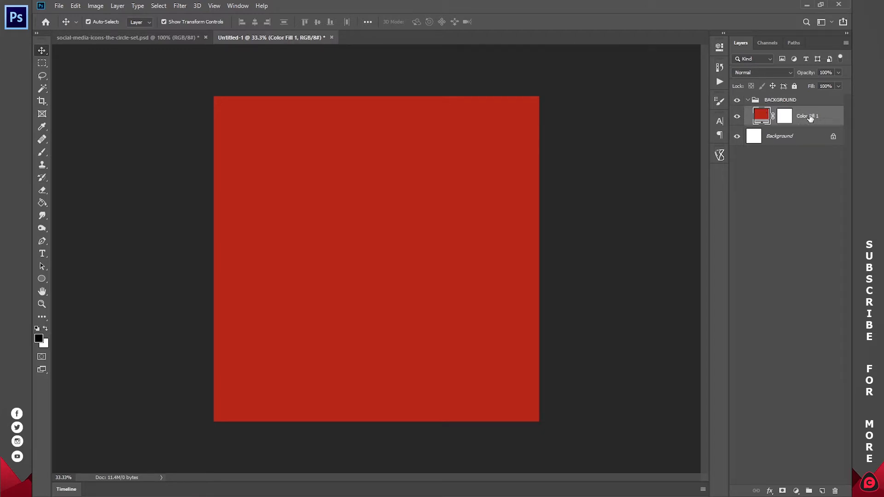
- Recolour Color Fill 1 from red to a bright golden yellow
{"action": "left_click", "coordinate": [774, 138]}
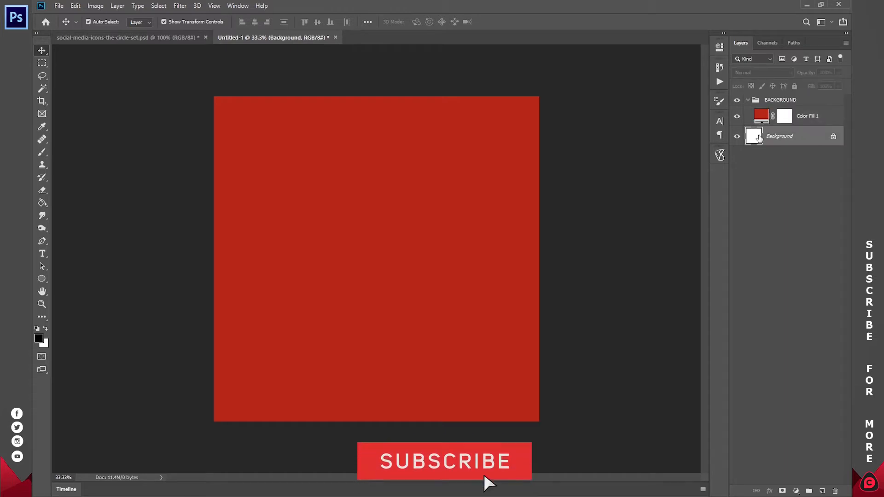
{"action": "left_click_drag", "start_coordinate": [40, 207], "coordinate": [74, 211]}
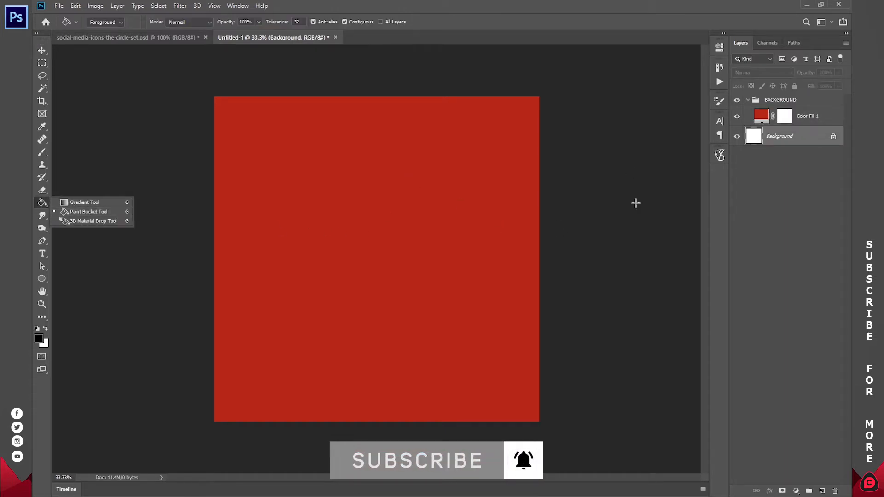
{"action": "left_click", "coordinate": [760, 117]}
{"action": "double_click", "coordinate": [761, 117]}
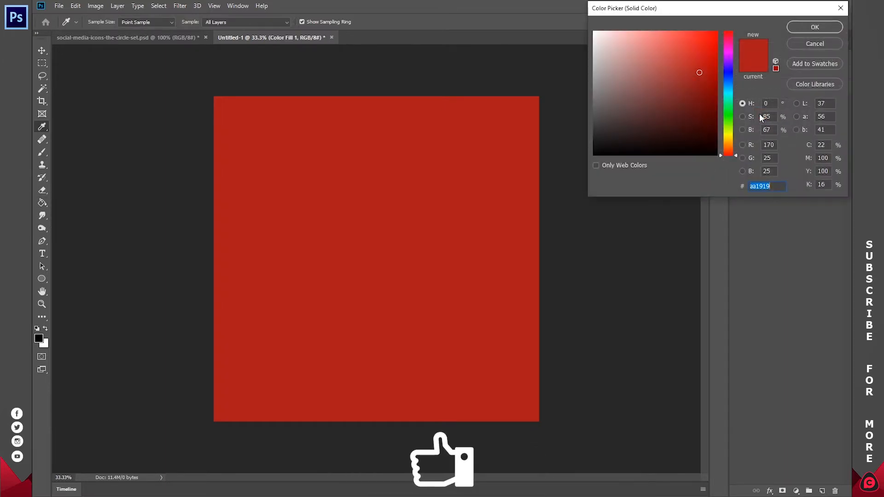
{"action": "left_click", "coordinate": [730, 137]}
{"action": "mouse_move", "coordinate": [703, 70]}
{"action": "left_mouse_down"}
{"action": "mouse_move", "coordinate": [695, 40]}
{"action": "mouse_move", "coordinate": [711, 45]}
{"action": "left_mouse_up"}
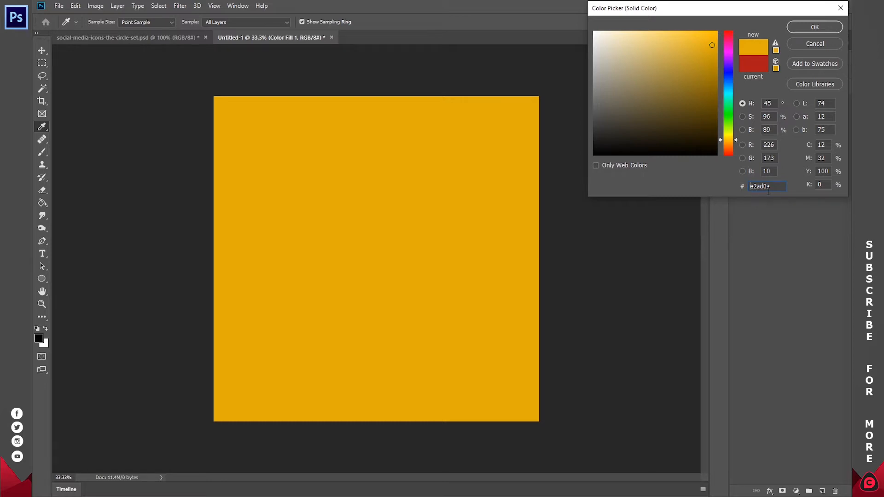
{"action": "left_click", "coordinate": [821, 27]}
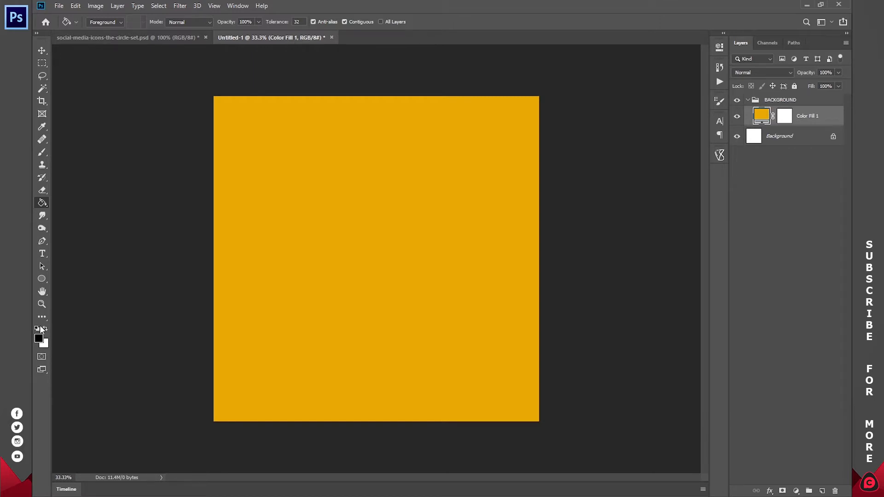
{"action": "left_click", "coordinate": [796, 491]}
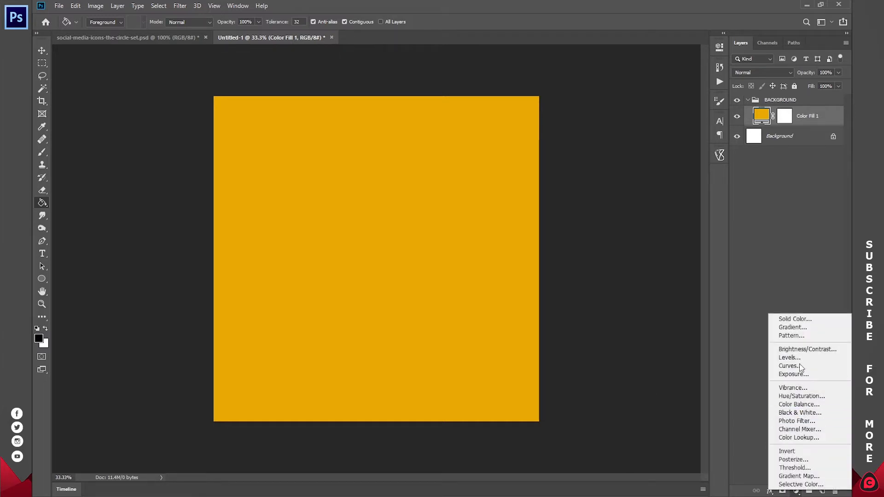
- Add a Gradient fill layer with black colour stops in the Gradient Editor
{"action": "left_click", "coordinate": [792, 328]}
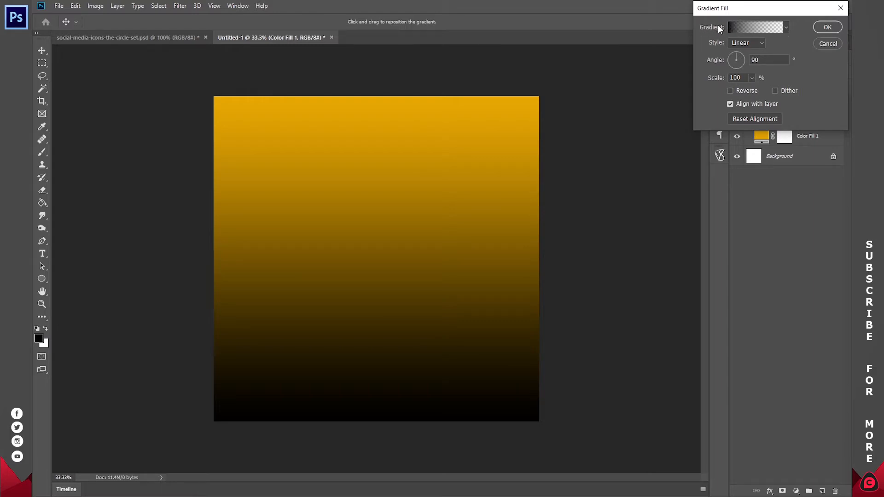
{"action": "left_click", "coordinate": [750, 26]}
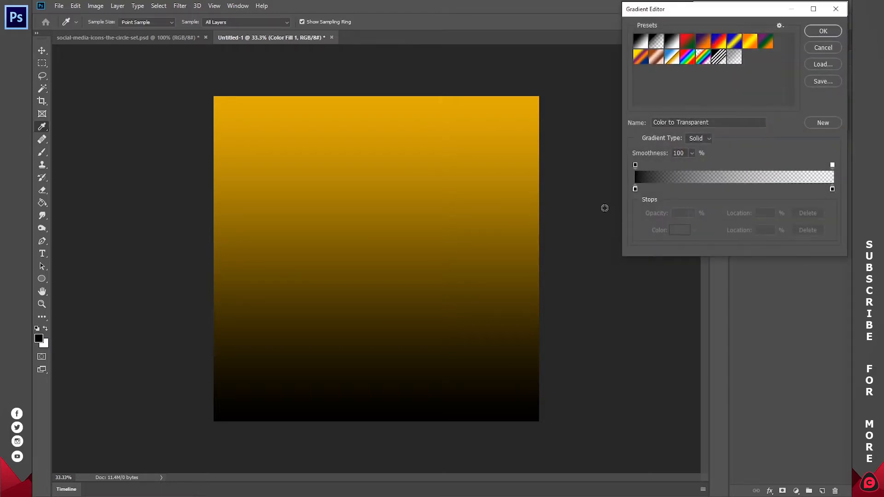
{"action": "double_click", "coordinate": [635, 189]}
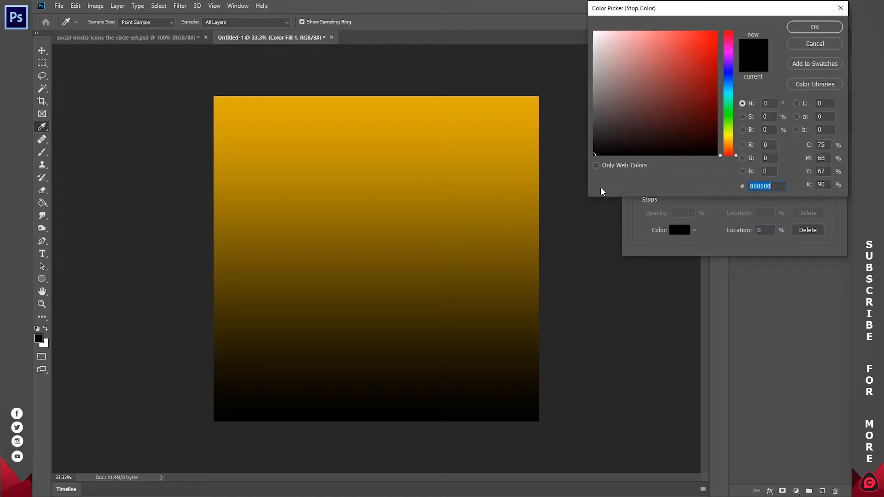
{"action": "left_click", "coordinate": [823, 29]}
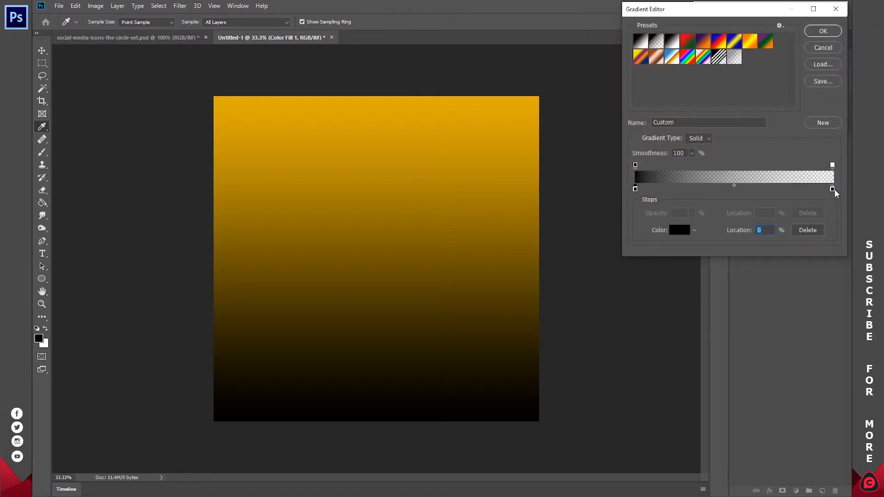
{"action": "double_click", "coordinate": [832, 189]}
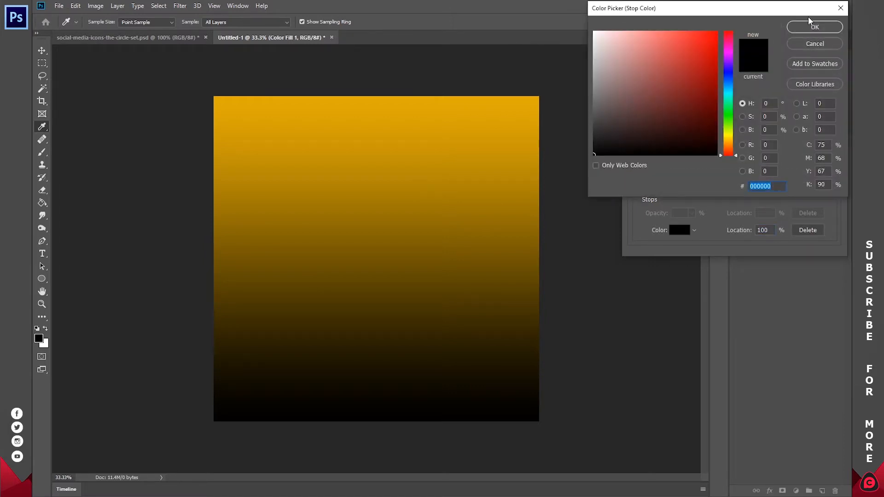
{"action": "left_click", "coordinate": [820, 28]}
{"action": "left_click", "coordinate": [823, 31]}
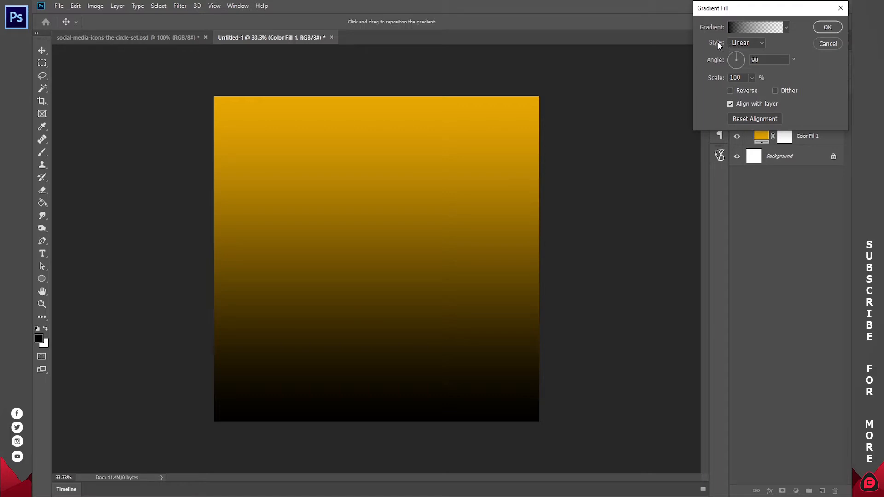
- Make the gradient Radial at 1000% scale, reversed, with its centre shifted left
{"action": "left_click", "coordinate": [746, 43]}
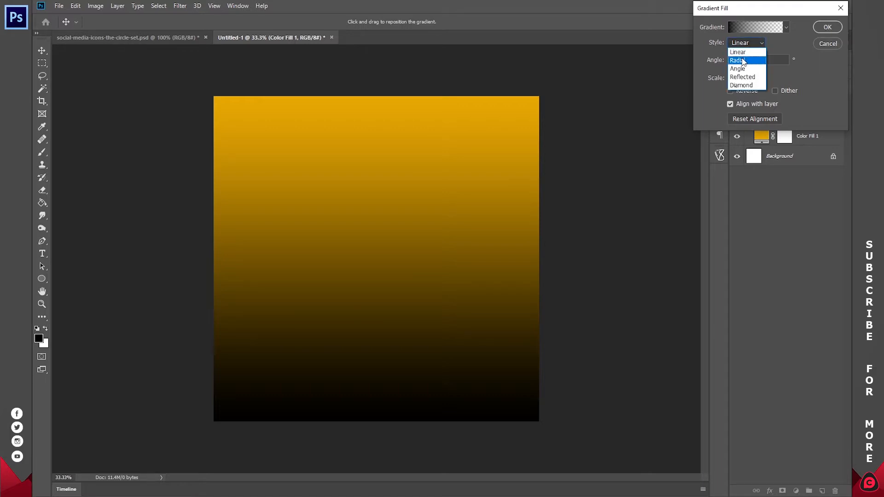
{"action": "left_click", "coordinate": [743, 61]}
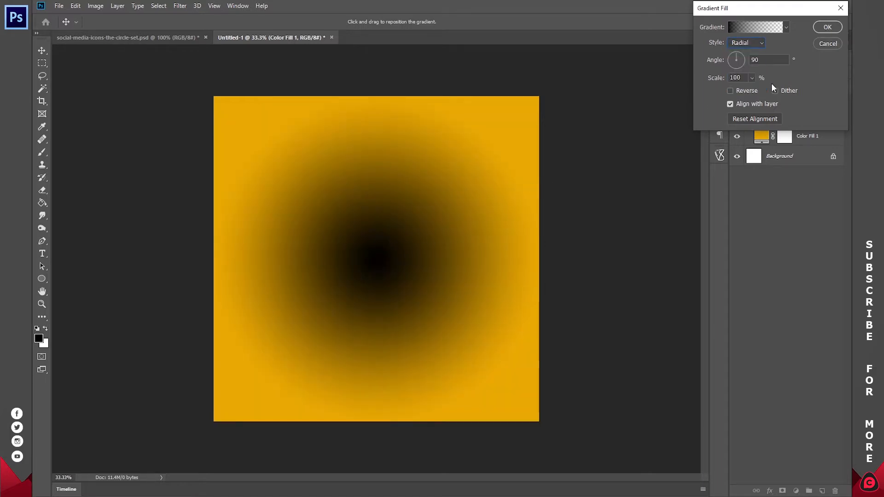
{"action": "left_click", "coordinate": [752, 78]}
{"action": "left_click_drag", "start_coordinate": [784, 90], "coordinate": [810, 86]}
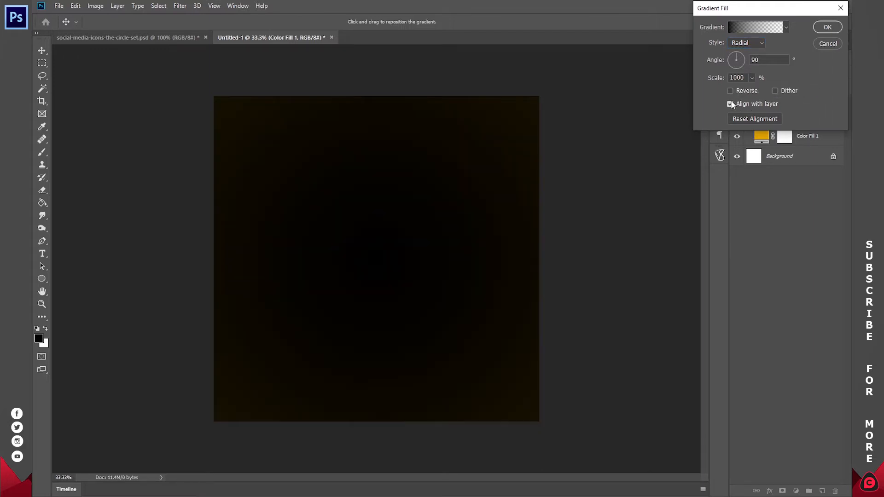
{"action": "left_click", "coordinate": [730, 90]}
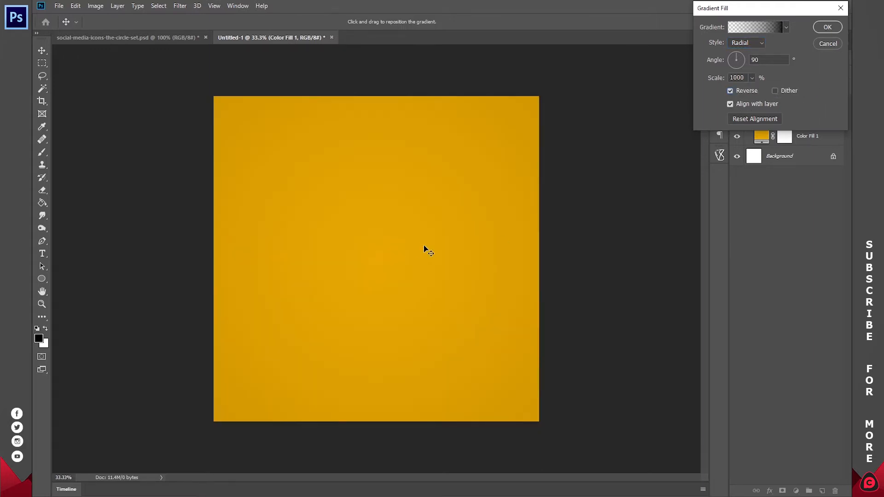
{"action": "left_click_drag", "start_coordinate": [424, 194], "coordinate": [380, 231]}
{"action": "key", "text": "g"}
{"action": "left_click", "coordinate": [827, 28]}
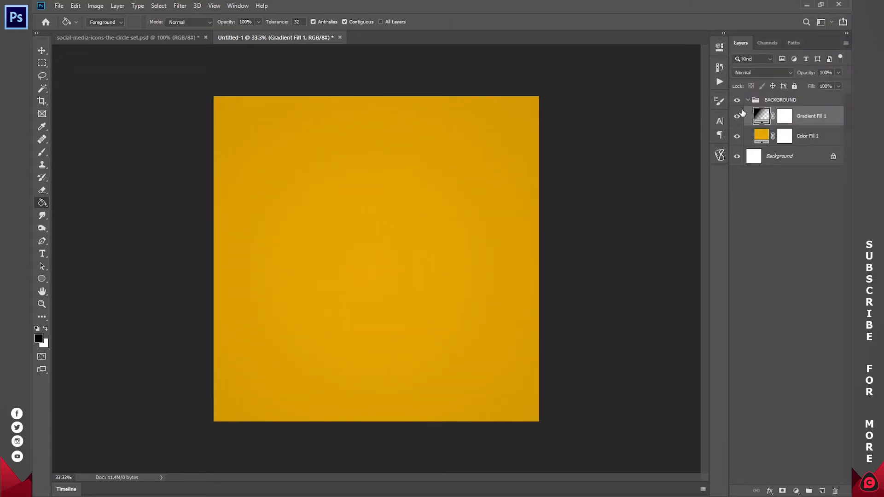
- Compare the look with Gradient Fill 1 toggled off and on, then collapse BACKGROUND
{"action": "left_click", "coordinate": [738, 118]}
{"action": "left_click", "coordinate": [738, 117]}
{"action": "left_click", "coordinate": [738, 118]}
{"action": "left_click", "coordinate": [738, 118]}
{"action": "left_click", "coordinate": [738, 118]}
{"action": "left_click", "coordinate": [738, 118]}
{"action": "left_click", "coordinate": [748, 100]}
{"action": "left_click", "coordinate": [738, 100]}
{"action": "left_click", "coordinate": [737, 100]}
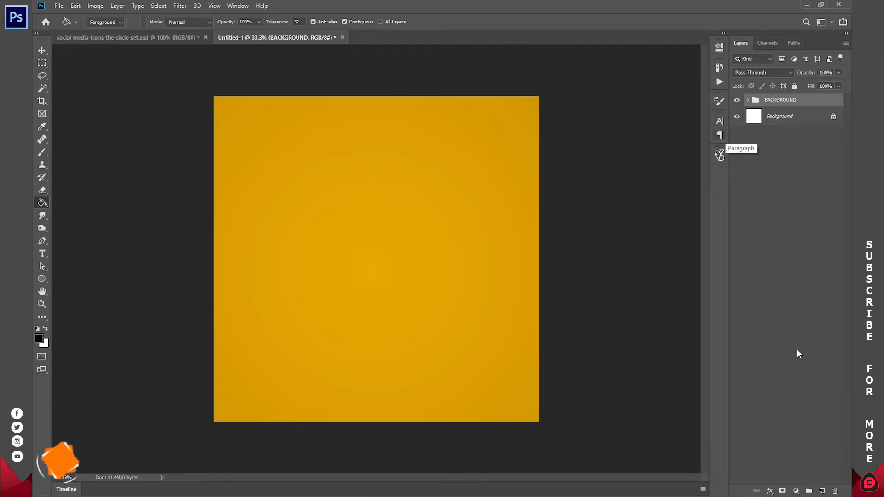
- Add a new group named IMAGE BLOB and zoom in slightly on the canvas
{"action": "left_click", "coordinate": [809, 491]}
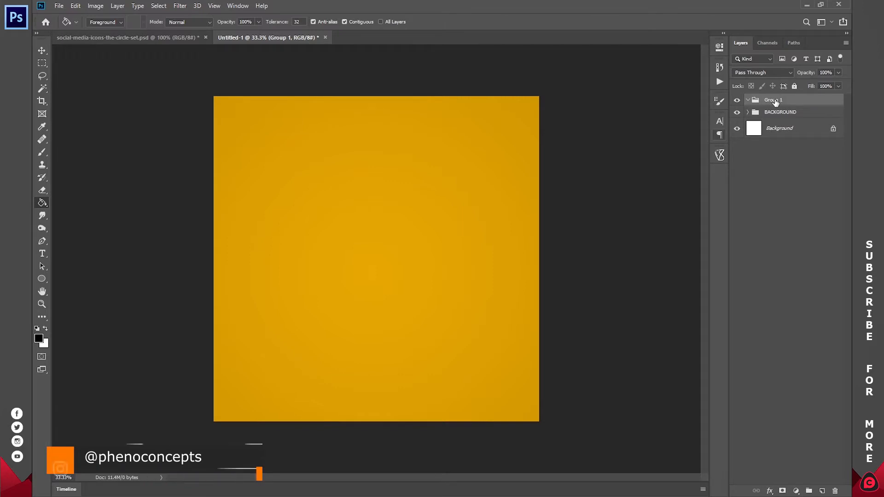
{"action": "double_click", "coordinate": [776, 100]}
{"action": "type", "text": "IMAGE"}
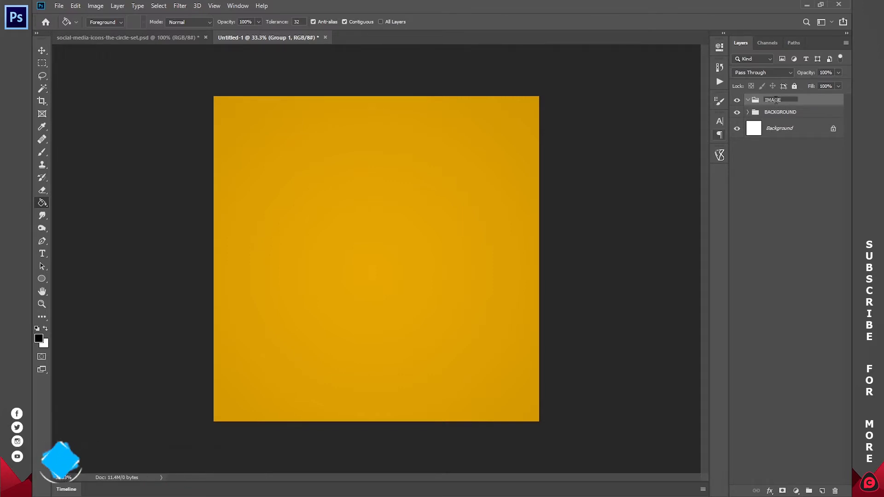
{"action": "type", "text": " BLOB"}
{"action": "key", "text": "Return"}
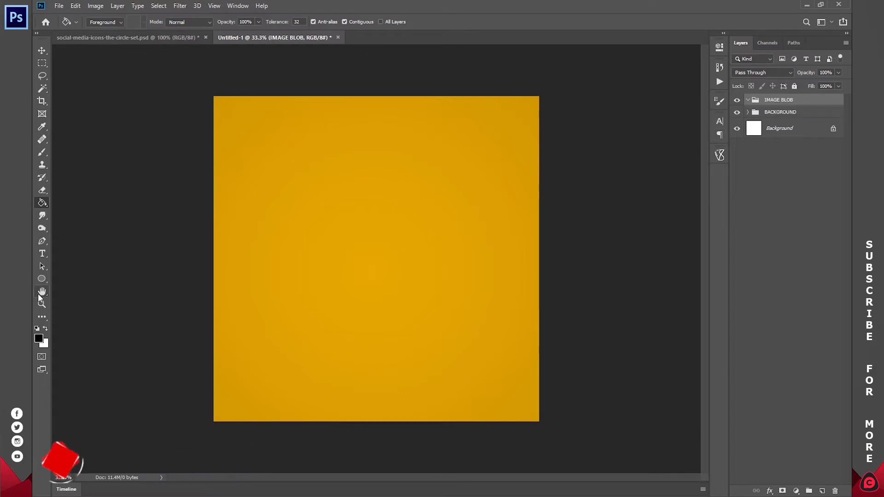
{"action": "key", "text": "z"}
{"action": "left_click_drag", "start_coordinate": [338, 174], "coordinate": [355, 178]}
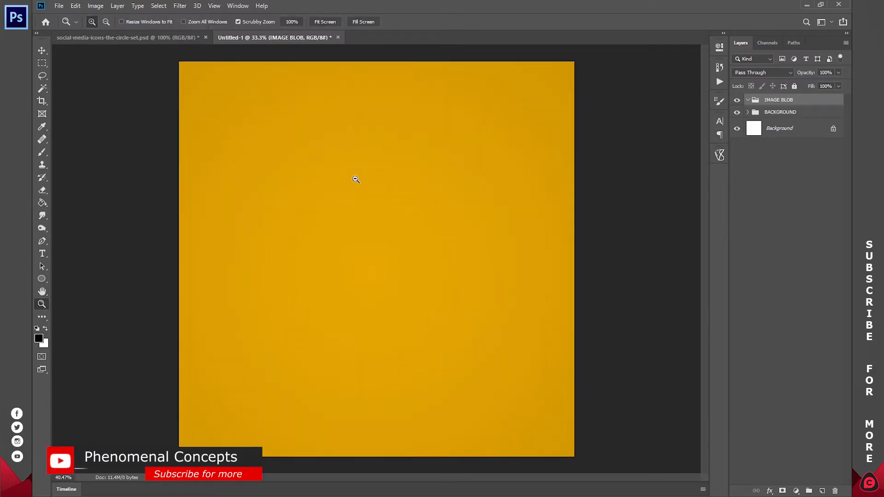
- Set the Pen tool to Shape mode and check its fill and stroke options
{"action": "left_click", "coordinate": [41, 241]}
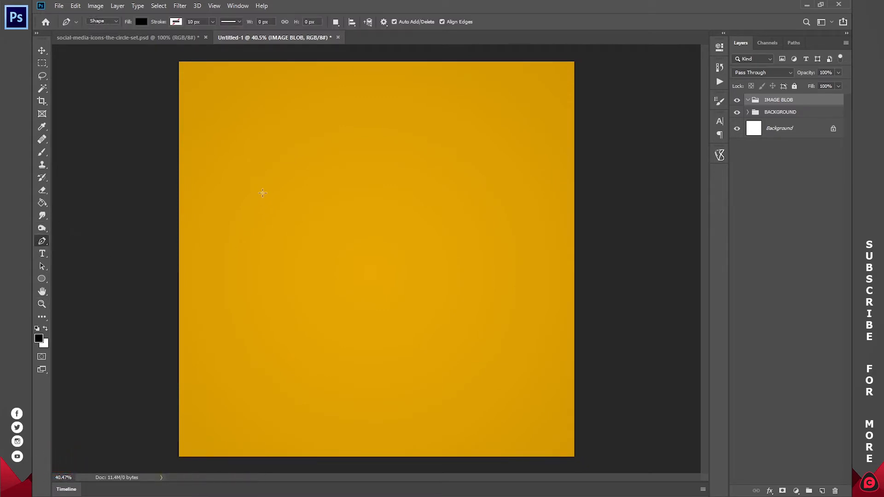
{"action": "left_click", "coordinate": [106, 22]}
{"action": "left_click", "coordinate": [141, 22]}
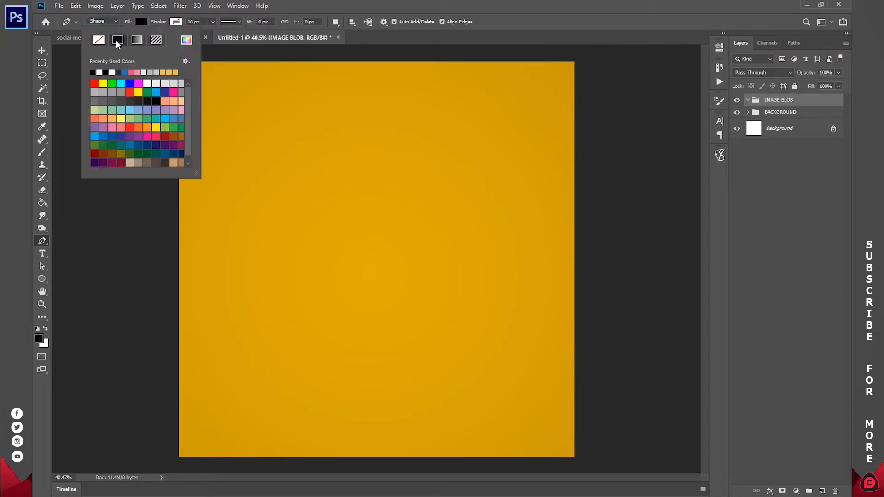
{"action": "left_click", "coordinate": [177, 23]}
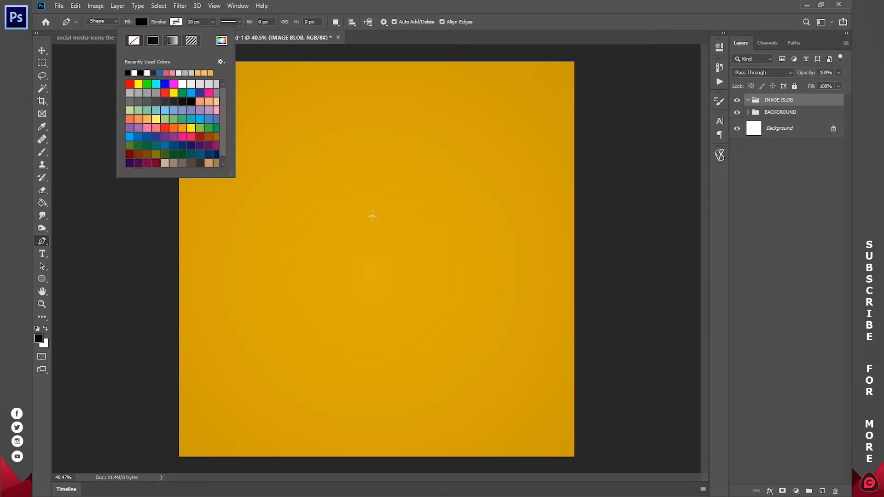
- Draw curved anchors around the blob outline, undoing one misplaced point
{"action": "left_click", "coordinate": [350, 187]}
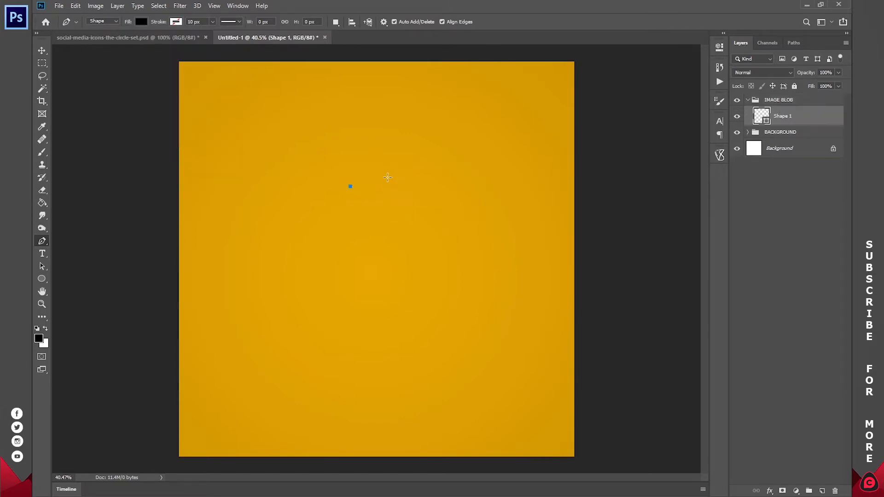
{"action": "left_click_drag", "start_coordinate": [382, 165], "coordinate": [380, 138]}
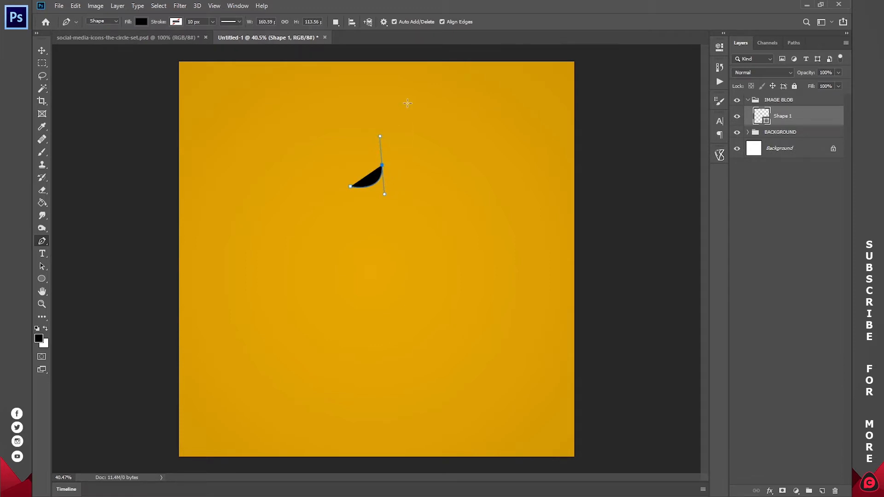
{"action": "left_click_drag", "start_coordinate": [428, 103], "coordinate": [472, 93]}
{"action": "left_click_drag", "start_coordinate": [523, 133], "coordinate": [528, 160]}
{"action": "left_click_drag", "start_coordinate": [506, 234], "coordinate": [468, 289]}
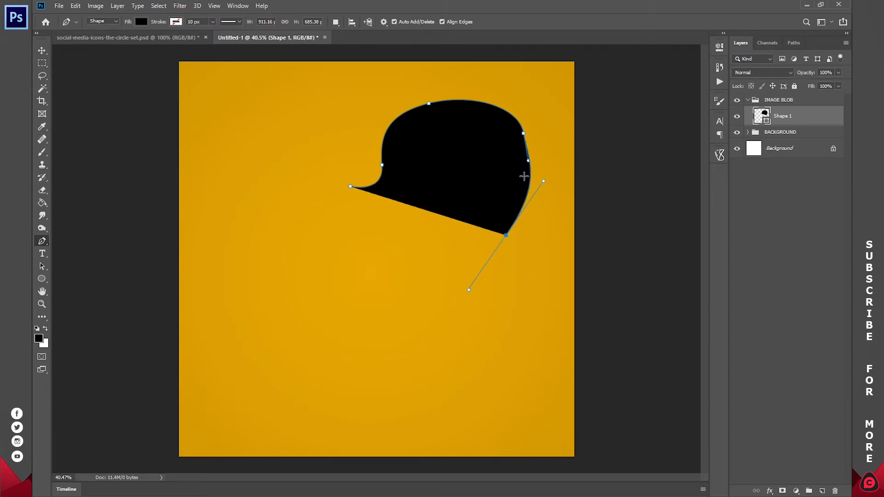
{"action": "key", "text": "ctrl+z"}
{"action": "left_click_drag", "start_coordinate": [529, 180], "coordinate": [517, 205]}
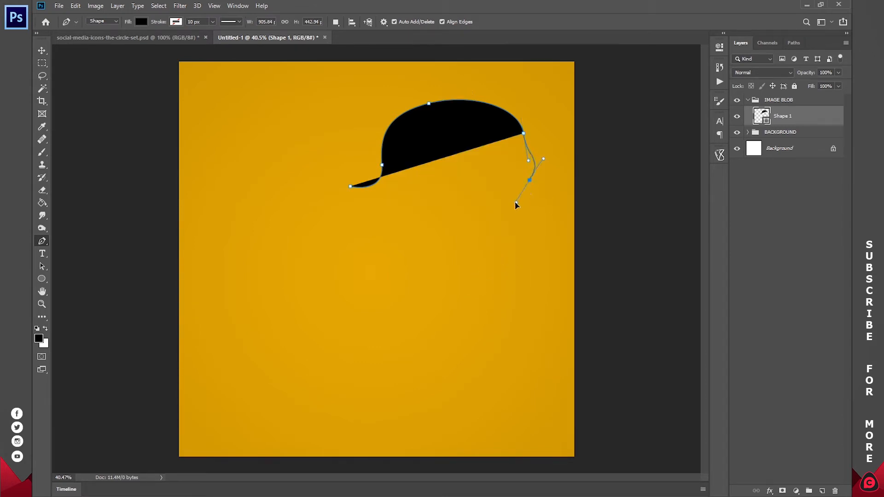
{"action": "left_click_drag", "start_coordinate": [515, 208], "coordinate": [540, 201]}
{"action": "left_click_drag", "start_coordinate": [560, 244], "coordinate": [509, 308]}
{"action": "left_click_drag", "start_coordinate": [439, 296], "coordinate": [383, 319]}
{"action": "left_click_drag", "start_coordinate": [355, 259], "coordinate": [355, 233]}
- Close the blob at its starting point with a left-side bulge, then move it down-left
{"action": "left_click", "coordinate": [350, 186]}
{"action": "left_click_drag", "start_coordinate": [351, 187], "coordinate": [416, 173]}
{"action": "key", "text": "ctrl+z"}
{"action": "left_click_drag", "start_coordinate": [328, 212], "coordinate": [368, 191]}
{"action": "left_click", "coordinate": [350, 186]}
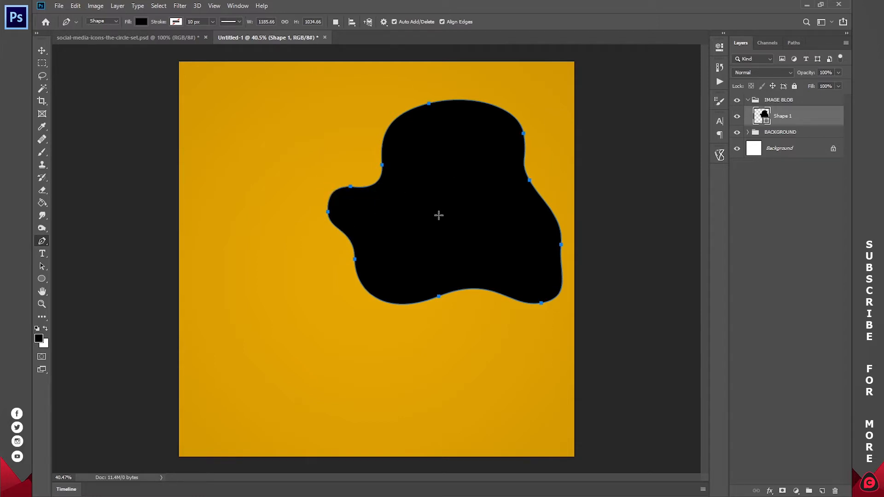
{"action": "key", "text": "Return"}
{"action": "key", "text": "v"}
{"action": "left_click_drag", "start_coordinate": [482, 184], "coordinate": [468, 195]}
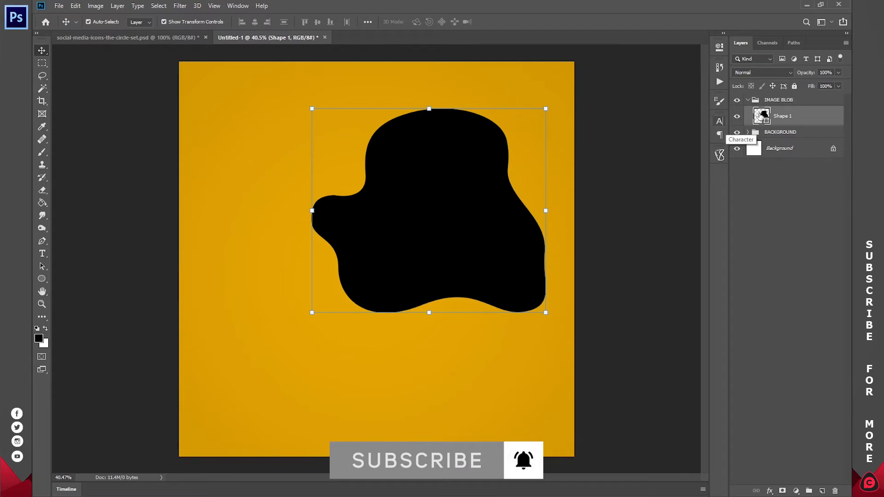
- Change Shape 1's fill colour from black to light blue, hex 2e95cb
{"action": "double_click", "coordinate": [760, 114]}
{"action": "left_click", "coordinate": [680, 79]}
{"action": "left_click", "coordinate": [677, 115]}
{"action": "left_click", "coordinate": [700, 91]}
{"action": "left_click_drag", "start_coordinate": [725, 94], "coordinate": [733, 85]}
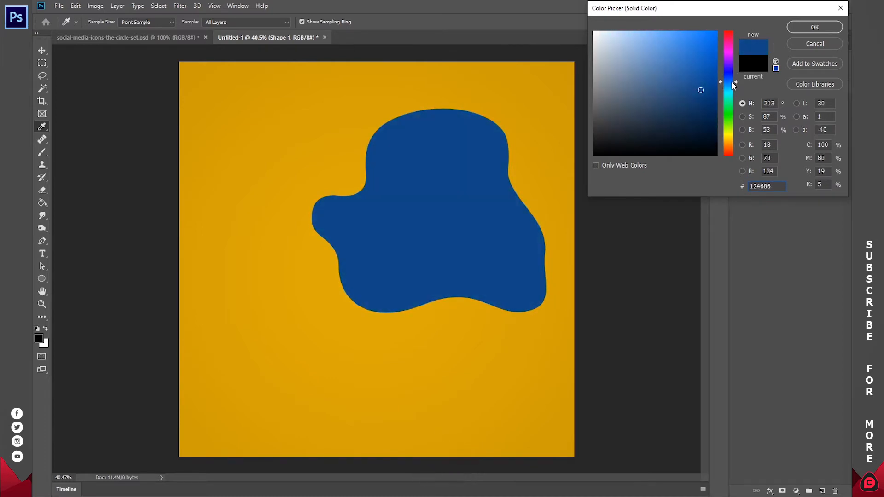
{"action": "left_click", "coordinate": [694, 78]}
{"action": "left_click", "coordinate": [693, 85]}
{"action": "left_click_drag", "start_coordinate": [728, 86], "coordinate": [730, 90]}
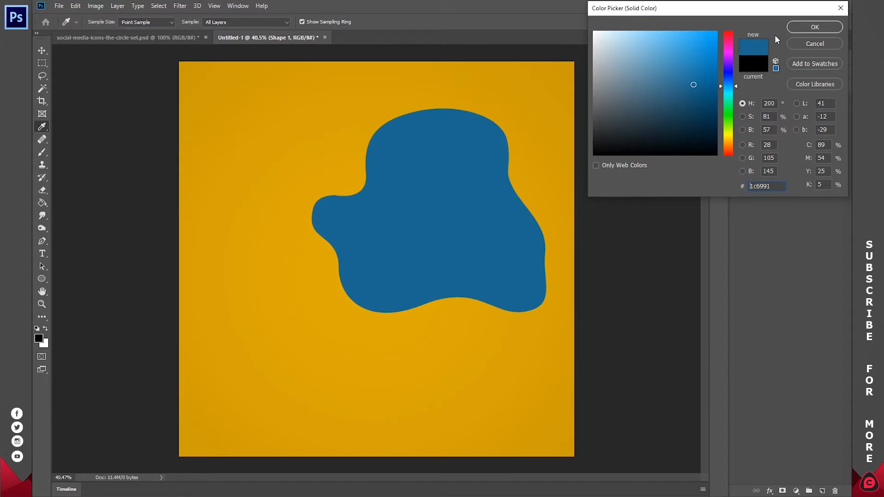
{"action": "mouse_move", "coordinate": [687, 79]}
{"action": "left_mouse_down"}
{"action": "mouse_move", "coordinate": [677, 53]}
{"action": "mouse_move", "coordinate": [689, 56]}
{"action": "left_mouse_up"}
{"action": "left_click", "coordinate": [800, 27]}
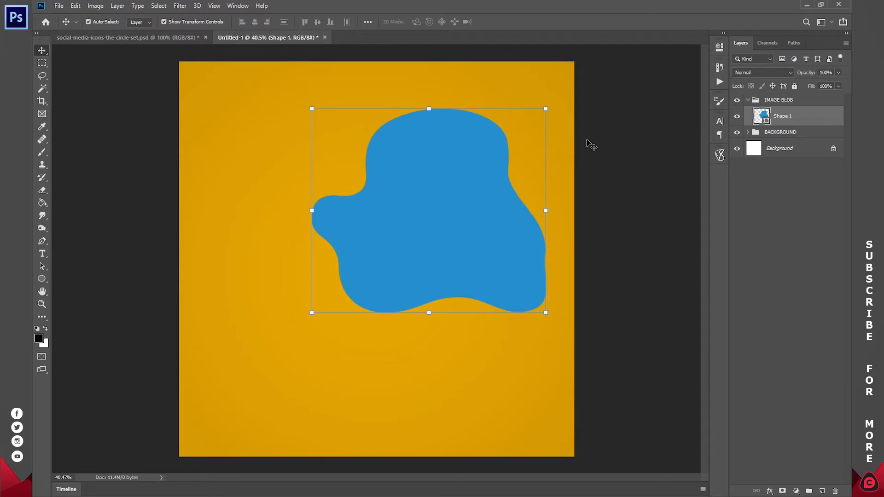
{"action": "left_click", "coordinate": [781, 133]}
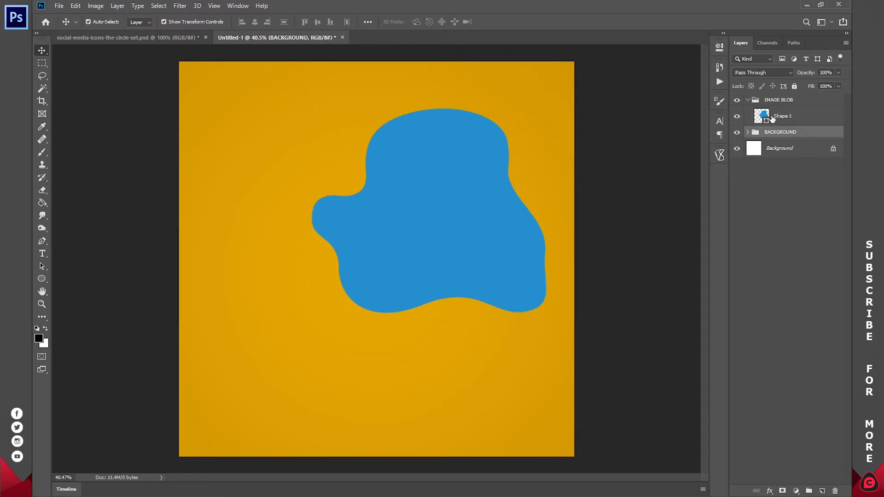
{"action": "key", "text": "p"}
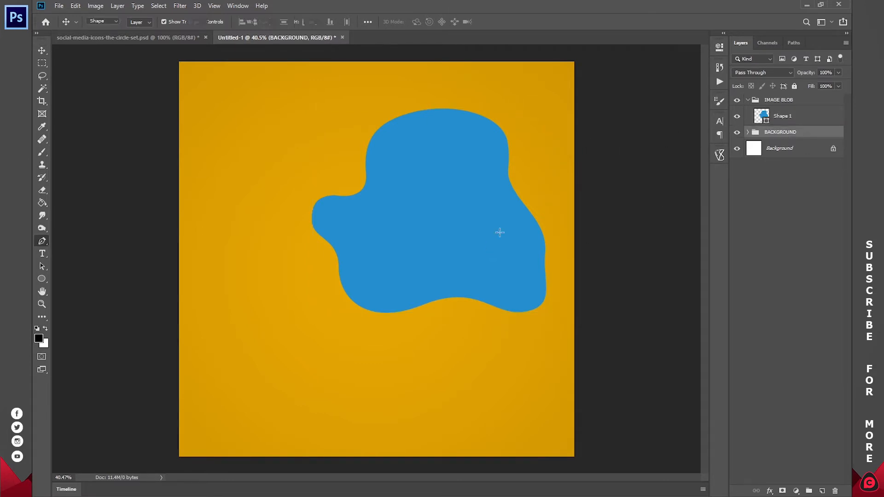
{"action": "left_click", "coordinate": [784, 118]}
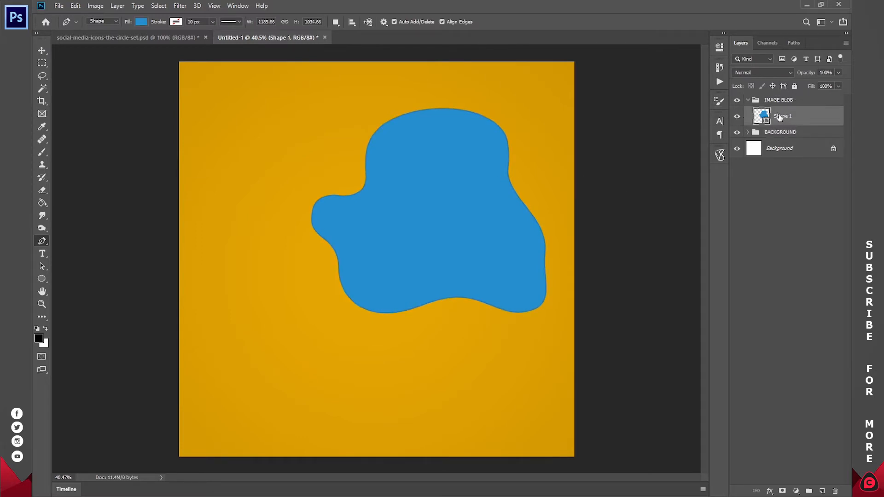
{"action": "left_click", "coordinate": [426, 155]}
{"action": "left_click", "coordinate": [496, 128]}
{"action": "left_click", "coordinate": [531, 151]}
{"action": "left_click_drag", "start_coordinate": [531, 192], "coordinate": [492, 219]}
{"action": "key", "text": "Return"}
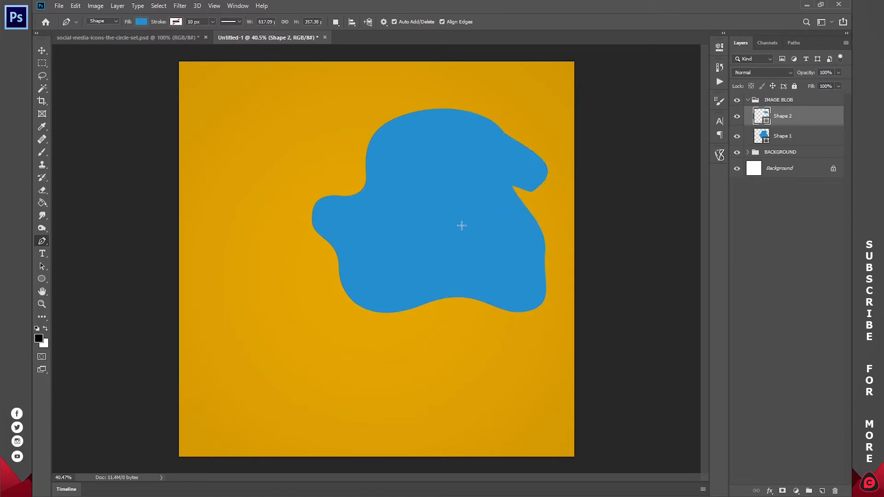
{"action": "key", "text": "Delete"}
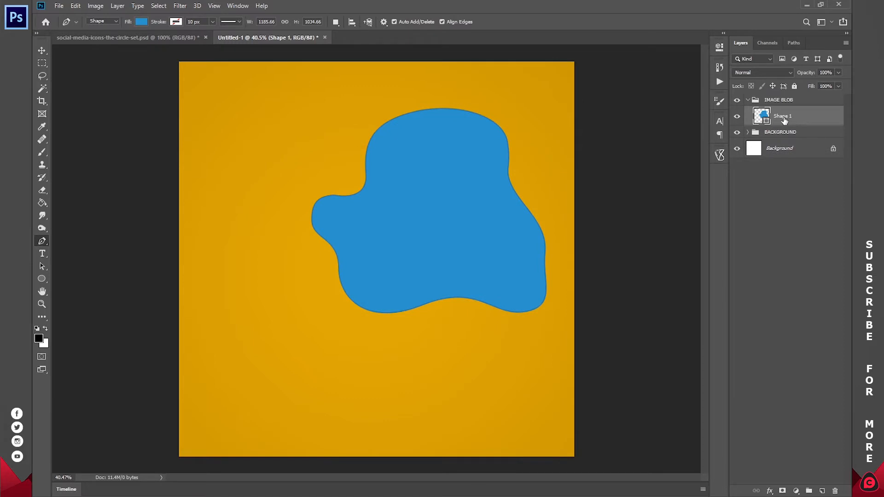
{"action": "left_click", "coordinate": [785, 133]}
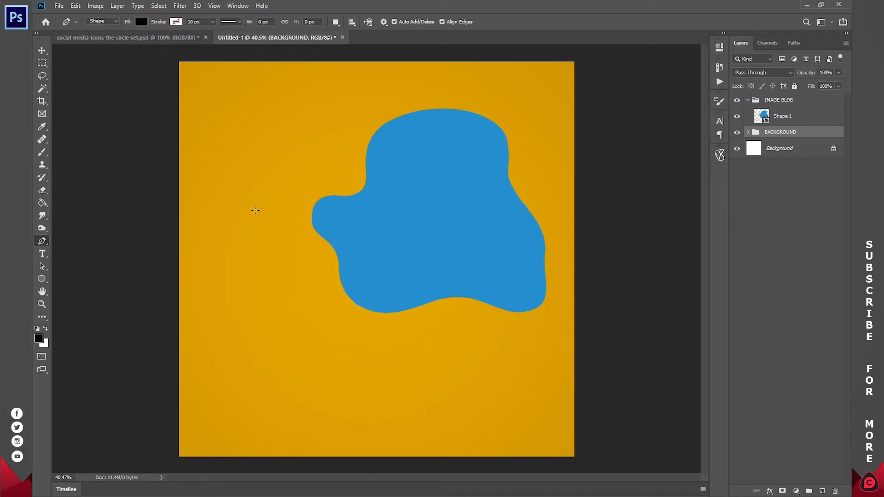
- Draw a second, larger closed blob shape with the Pen tool
{"action": "left_click", "coordinate": [337, 277]}
{"action": "left_click_drag", "start_coordinate": [250, 206], "coordinate": [269, 124]}
{"action": "left_click_drag", "start_coordinate": [455, 121], "coordinate": [529, 141]}
{"action": "left_click_drag", "start_coordinate": [537, 318], "coordinate": [450, 355]}
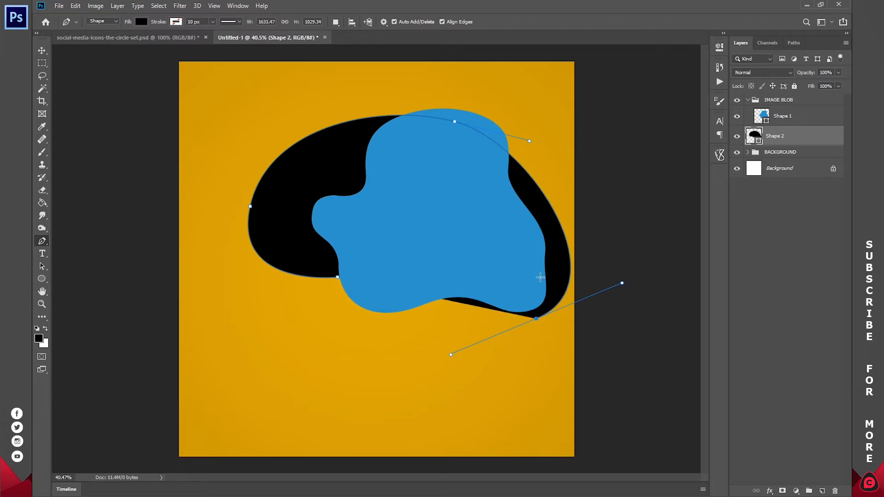
{"action": "left_click_drag", "start_coordinate": [422, 255], "coordinate": [396, 241]}
{"action": "left_click", "coordinate": [338, 277]}
{"action": "key", "text": "Return"}
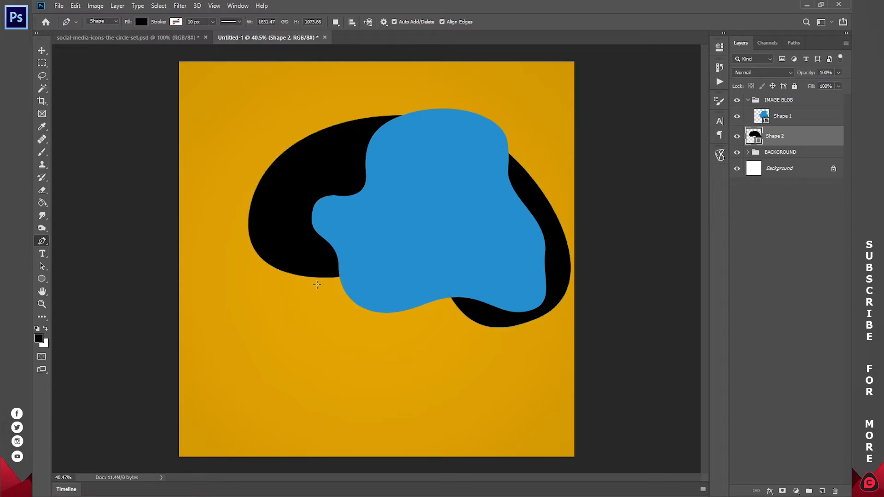
- Fill Shape 2 with purple and move it into the IMAGE BLOB group
{"action": "double_click", "coordinate": [754, 135]}
{"action": "left_click_drag", "start_coordinate": [629, 94], "coordinate": [728, 62]}
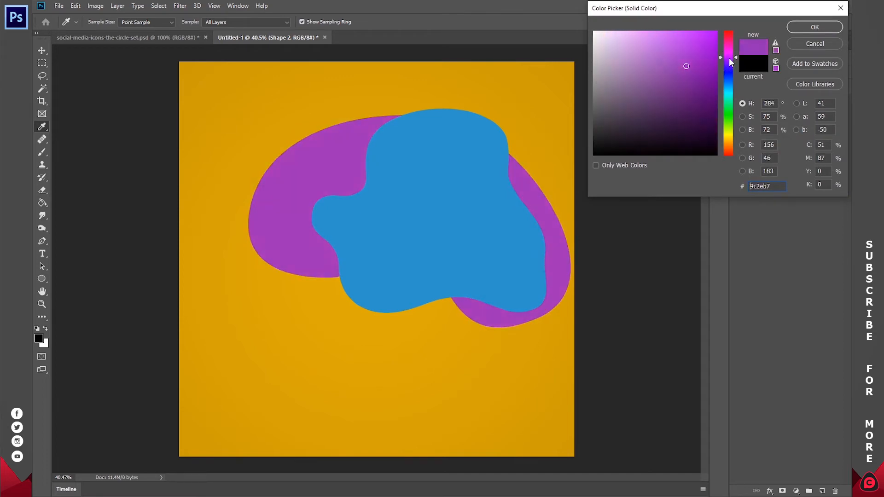
{"action": "left_click", "coordinate": [815, 27]}
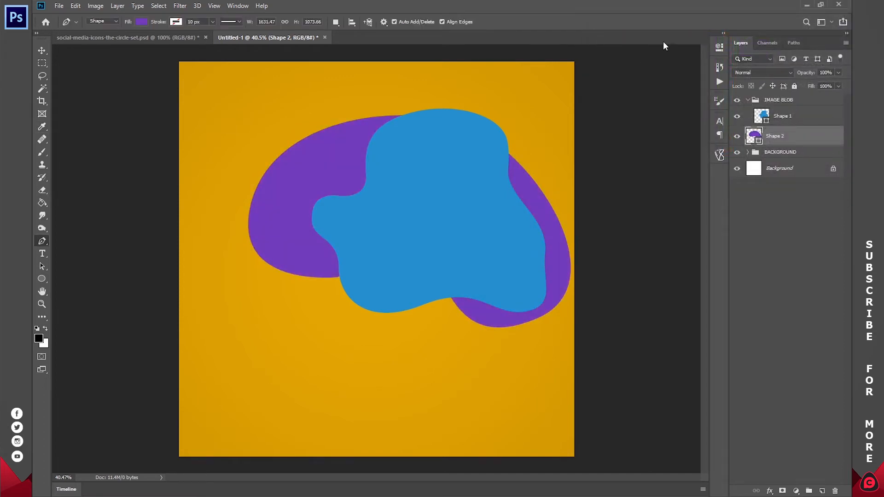
{"action": "left_click_drag", "start_coordinate": [796, 137], "coordinate": [797, 125]}
- With BACKGROUND selected, start a third blob outline along the bottom and up the right side
{"action": "left_click", "coordinate": [783, 152]}
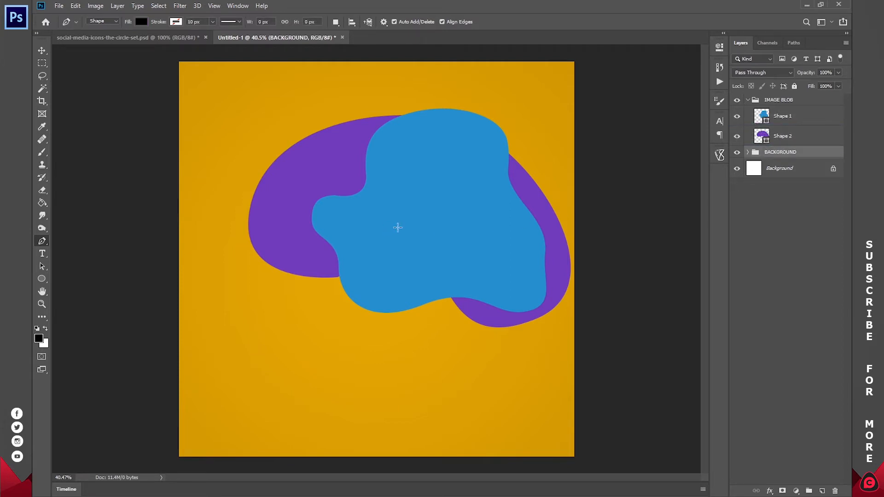
{"action": "left_click", "coordinate": [274, 252]}
{"action": "left_click_drag", "start_coordinate": [333, 310], "coordinate": [377, 309]}
{"action": "left_click_drag", "start_coordinate": [423, 273], "coordinate": [464, 253]}
{"action": "left_click_drag", "start_coordinate": [557, 186], "coordinate": [551, 150]}
{"action": "key", "text": "z"}
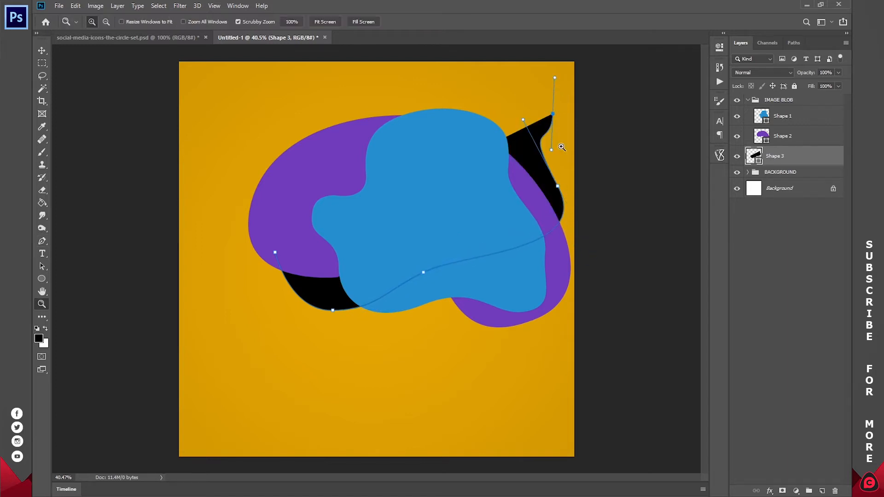
{"action": "key", "text": "ctrl+z"}
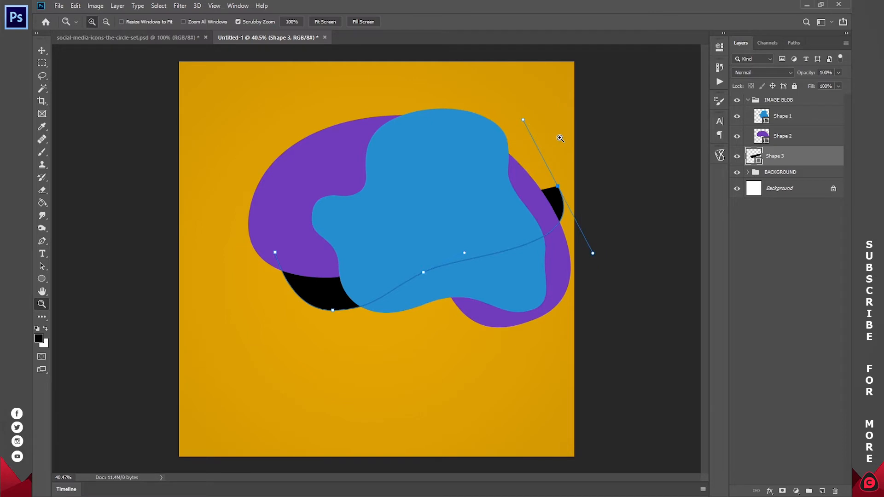
{"action": "key", "text": "p"}
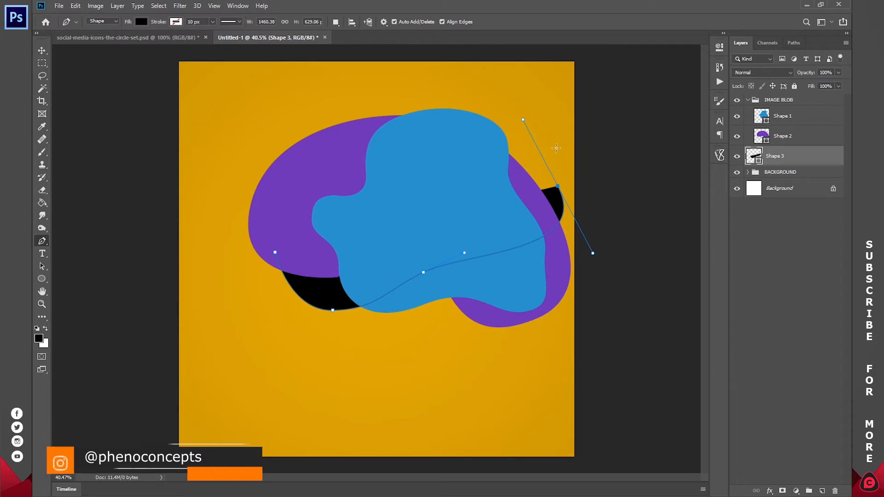
- Finish the third outline across the top and down the left, closing it as Shape 3
{"action": "mouse_move", "coordinate": [548, 131]}
{"action": "left_mouse_down"}
{"action": "mouse_move", "coordinate": [560, 115]}
{"action": "mouse_move", "coordinate": [561, 132]}
{"action": "left_mouse_up"}
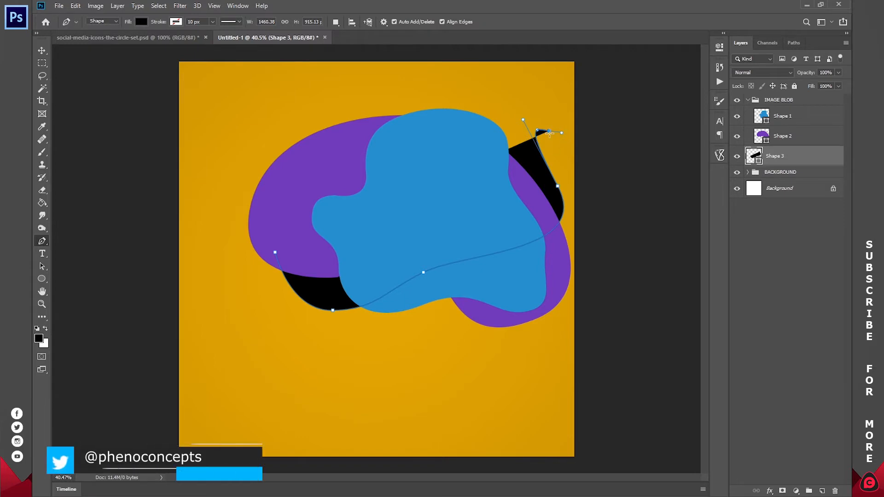
{"action": "key", "text": "ctrl+z"}
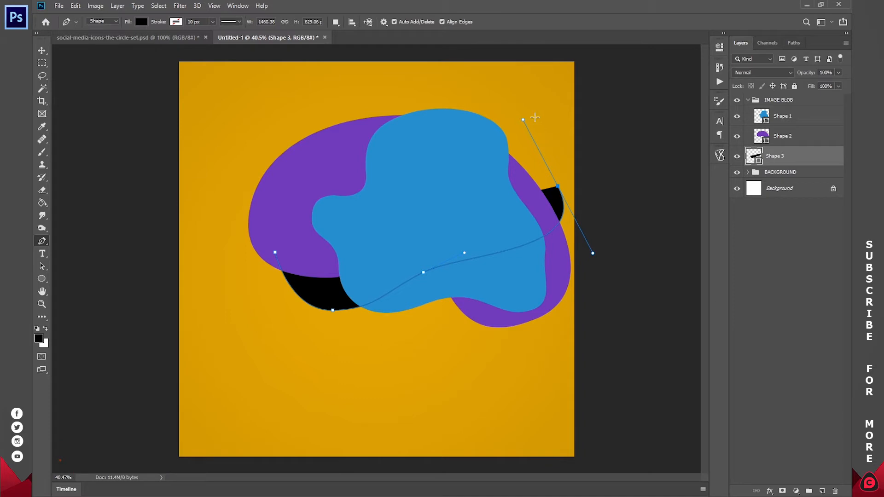
{"action": "left_click_drag", "start_coordinate": [533, 140], "coordinate": [557, 186]}
{"action": "left_click_drag", "start_coordinate": [556, 132], "coordinate": [565, 97]}
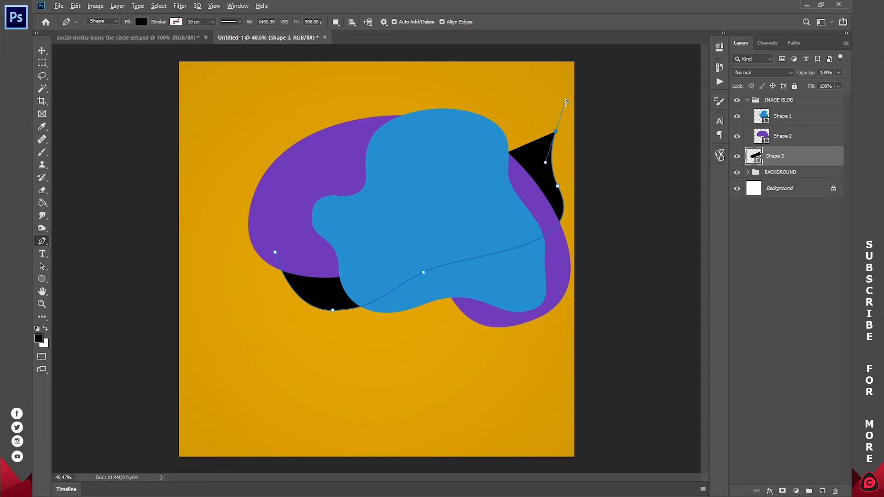
{"action": "left_click_drag", "start_coordinate": [513, 94], "coordinate": [438, 95]}
{"action": "key", "text": "ctrl+z"}
{"action": "left_click_drag", "start_coordinate": [401, 153], "coordinate": [428, 198]}
{"action": "left_click", "coordinate": [275, 253]}
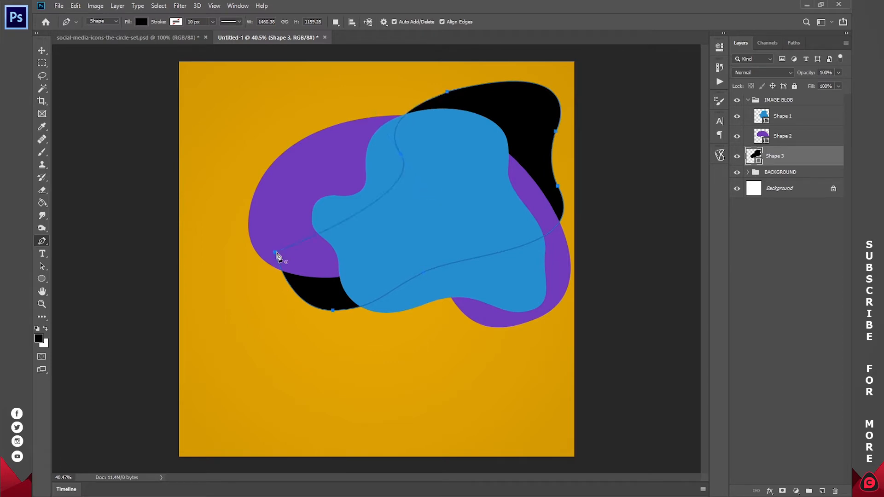
{"action": "key", "text": "Return"}
{"action": "left_click", "coordinate": [805, 156]}
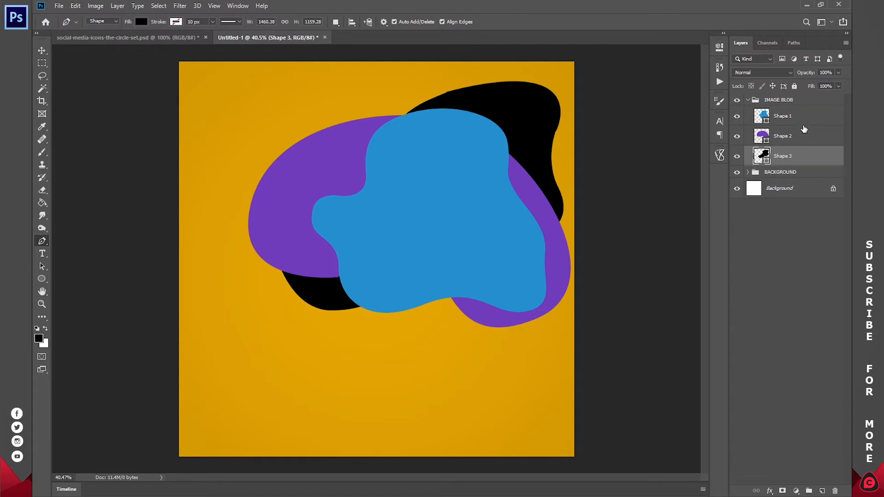
- Move all three blobs down and to the left together
{"action": "left_click", "coordinate": [801, 118], "text": "shift"}
{"action": "key", "text": "v"}
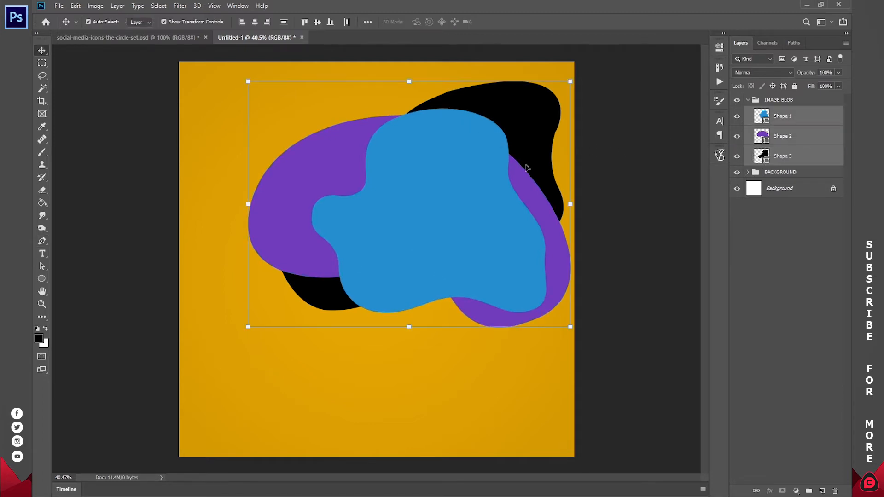
{"action": "key", "text": "ctrl"}
{"action": "left_click_drag", "start_coordinate": [501, 154], "coordinate": [473, 183]}
- Enlarge the blue blob to about 110%, nudge it up-left, and hide the black Shape 3
{"action": "left_click", "coordinate": [781, 116]}
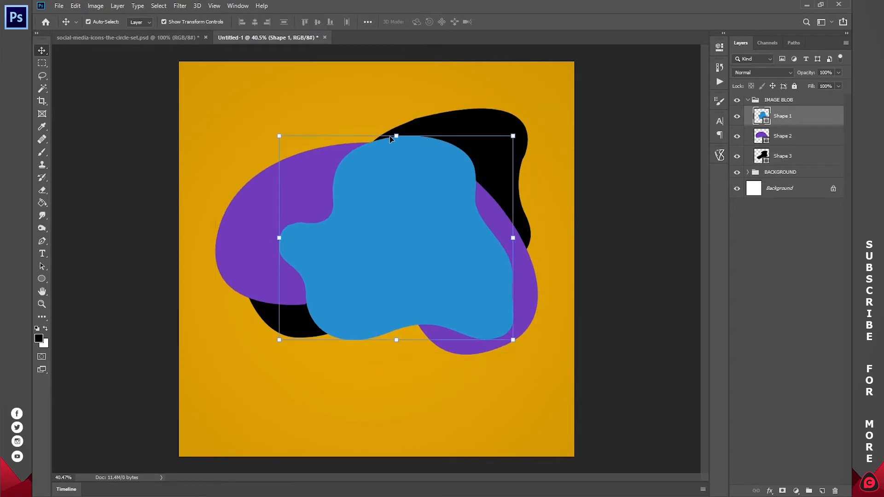
{"action": "left_click_drag", "start_coordinate": [397, 133], "coordinate": [397, 111]}
{"action": "left_click_drag", "start_coordinate": [425, 227], "coordinate": [416, 225]}
{"action": "key", "text": "Return"}
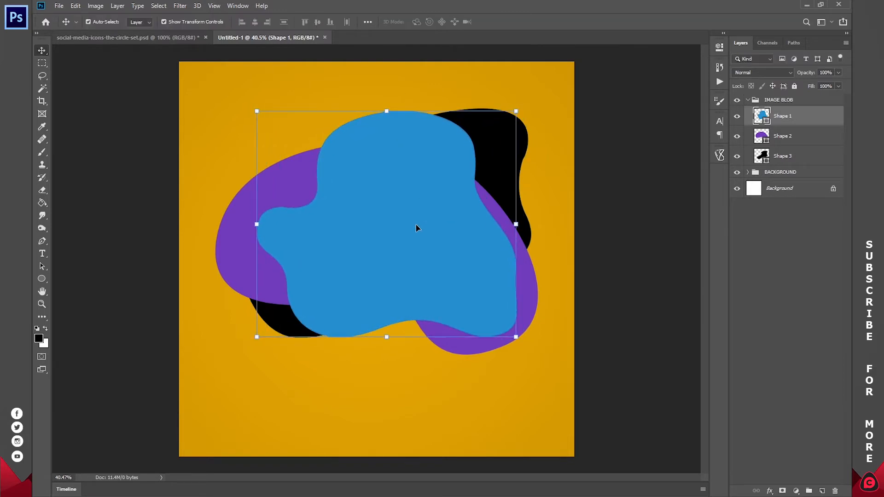
{"action": "left_click", "coordinate": [742, 242]}
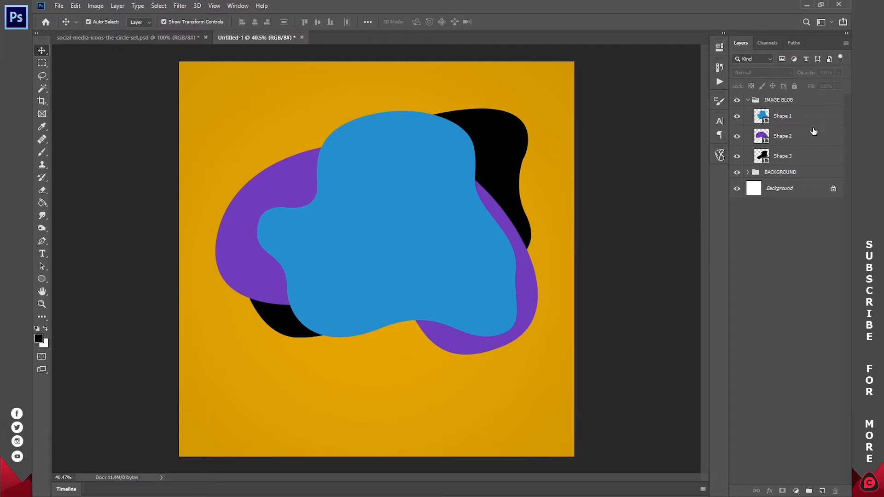
{"action": "left_click", "coordinate": [791, 139]}
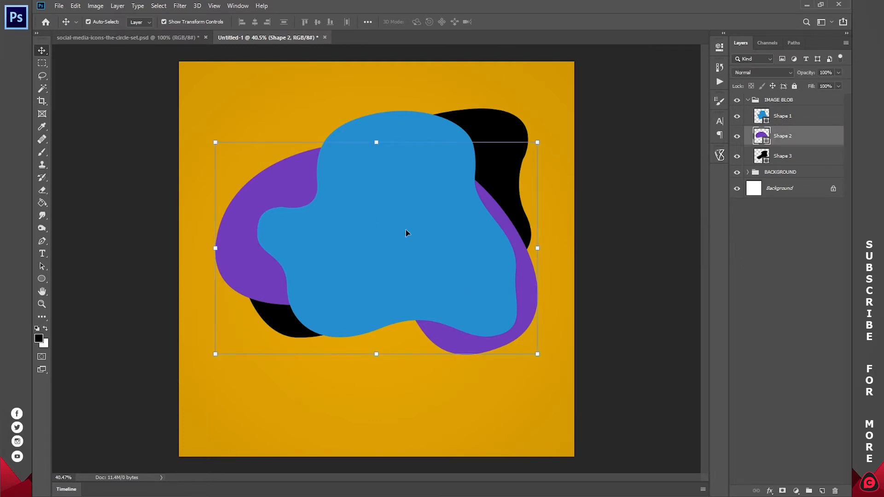
{"action": "left_click", "coordinate": [826, 217]}
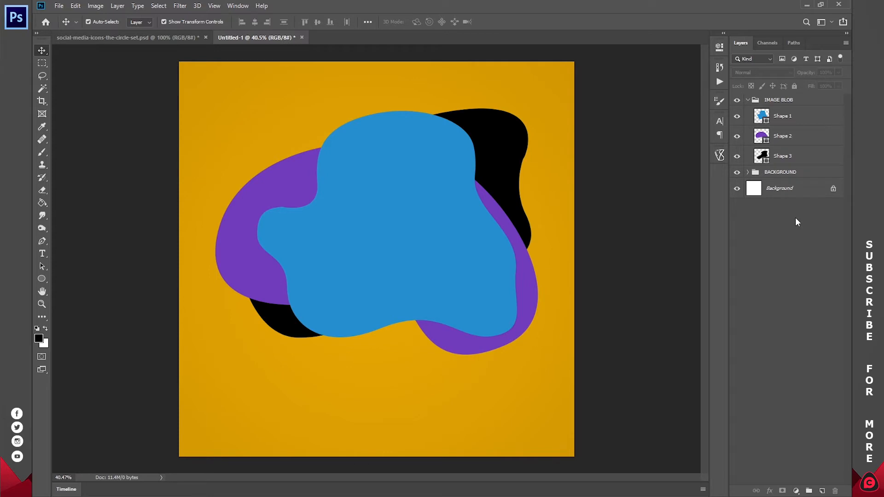
{"action": "left_click", "coordinate": [736, 156]}
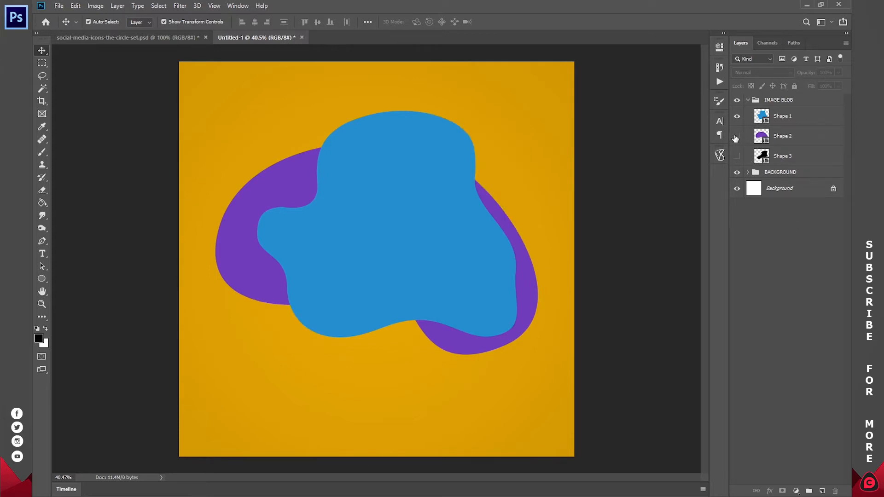
- Hide purple Shape 2 and give Shape 1 a Gradient Overlay using the black-to-white preset
{"action": "left_click", "coordinate": [736, 136]}
{"action": "left_click", "coordinate": [798, 118]}
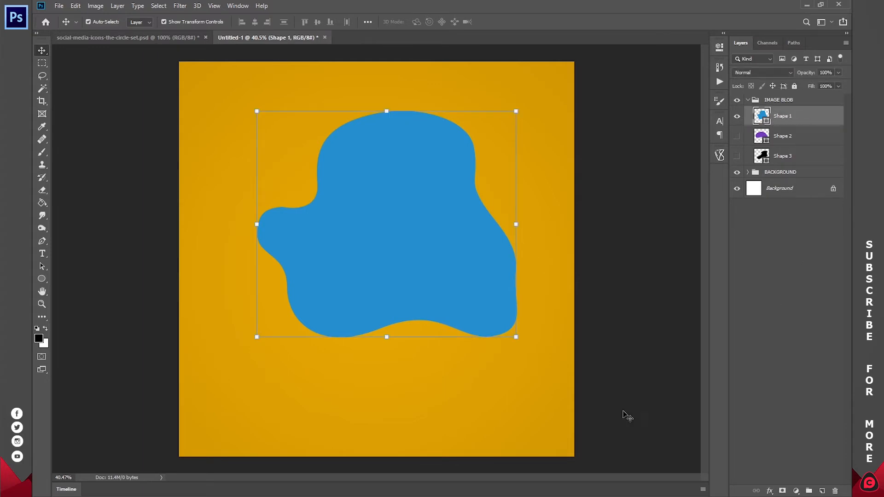
{"action": "left_click", "coordinate": [770, 491]}
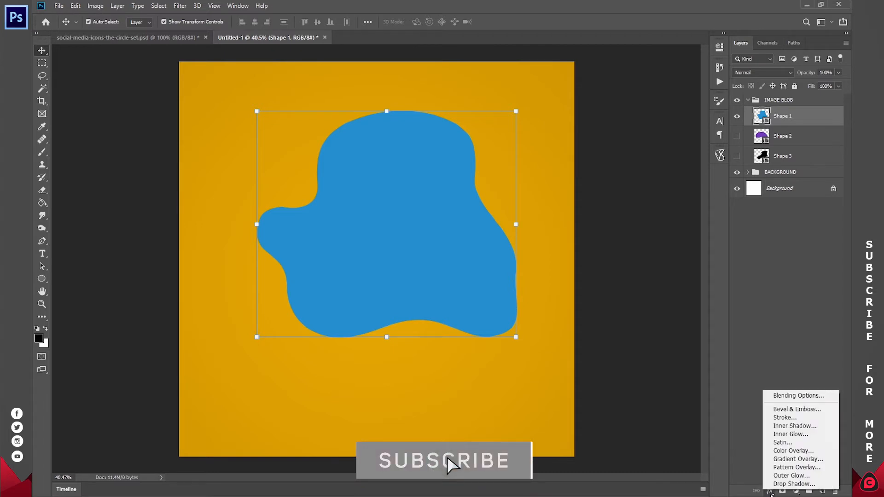
{"action": "left_click", "coordinate": [793, 459]}
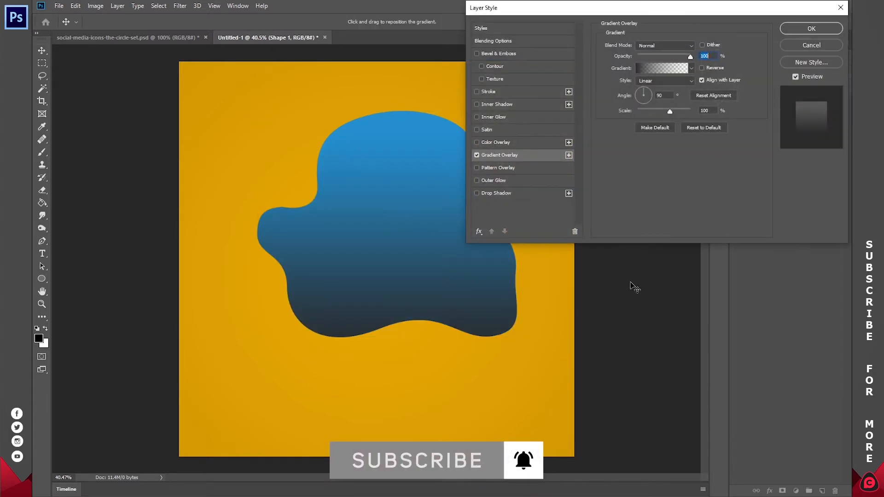
{"action": "left_click", "coordinate": [640, 68]}
{"action": "left_click", "coordinate": [641, 41]}
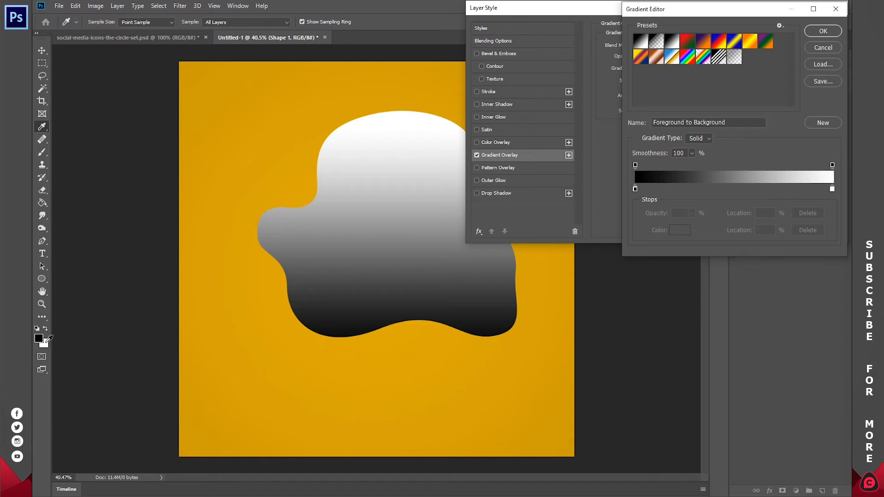
- Recolour the gradient stops: bright blue on the left, dark blue on the right
{"action": "double_click", "coordinate": [636, 189]}
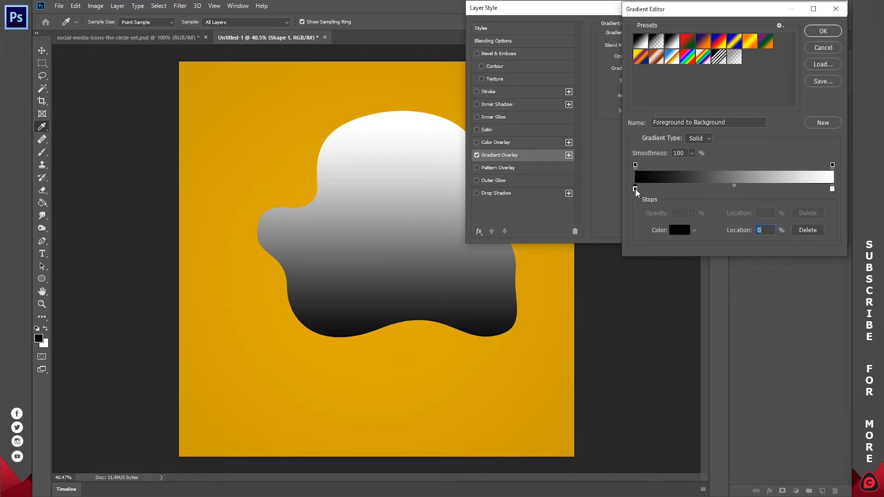
{"action": "left_click", "coordinate": [688, 60]}
{"action": "mouse_move", "coordinate": [728, 76]}
{"action": "left_mouse_down"}
{"action": "mouse_move", "coordinate": [730, 87]}
{"action": "mouse_move", "coordinate": [728, 80]}
{"action": "left_mouse_up"}
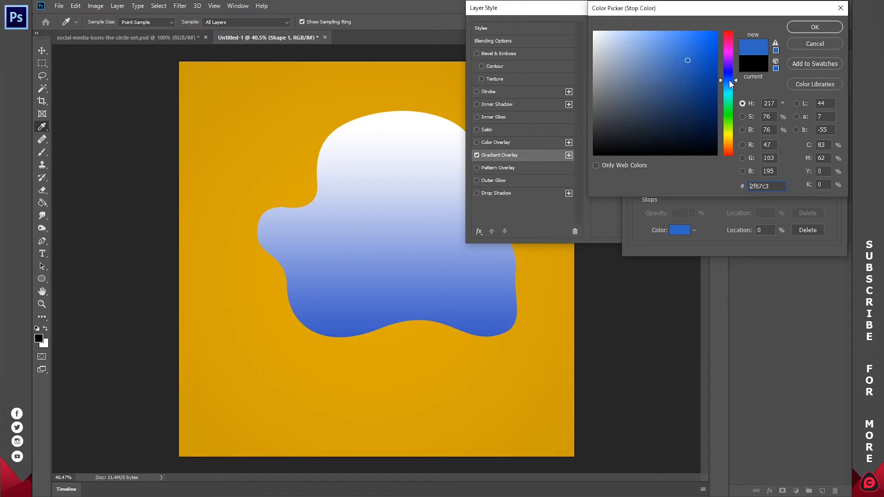
{"action": "left_click", "coordinate": [815, 29]}
{"action": "double_click", "coordinate": [833, 190]}
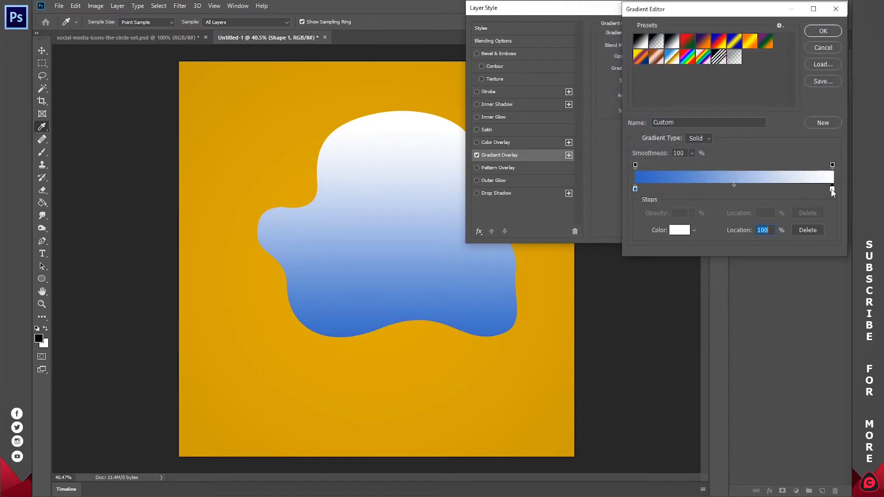
{"action": "left_click", "coordinate": [729, 87]}
{"action": "left_click", "coordinate": [689, 56]}
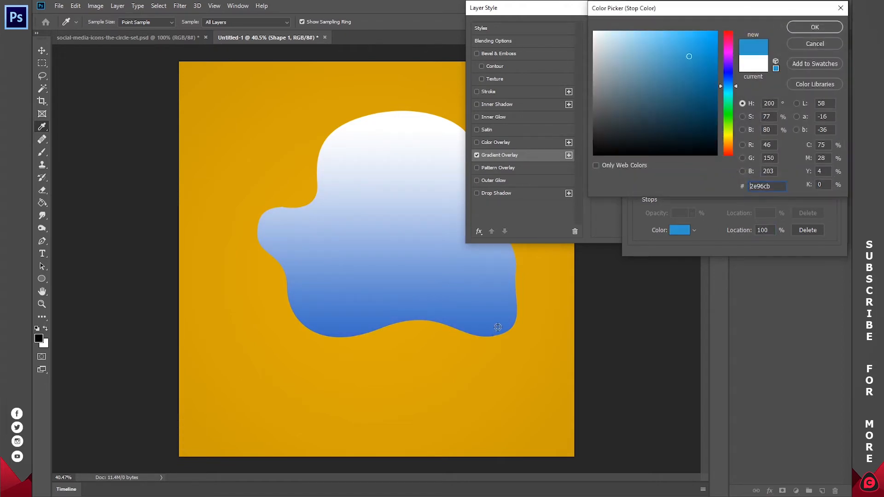
{"action": "left_click", "coordinate": [696, 69]}
{"action": "left_click", "coordinate": [699, 82]}
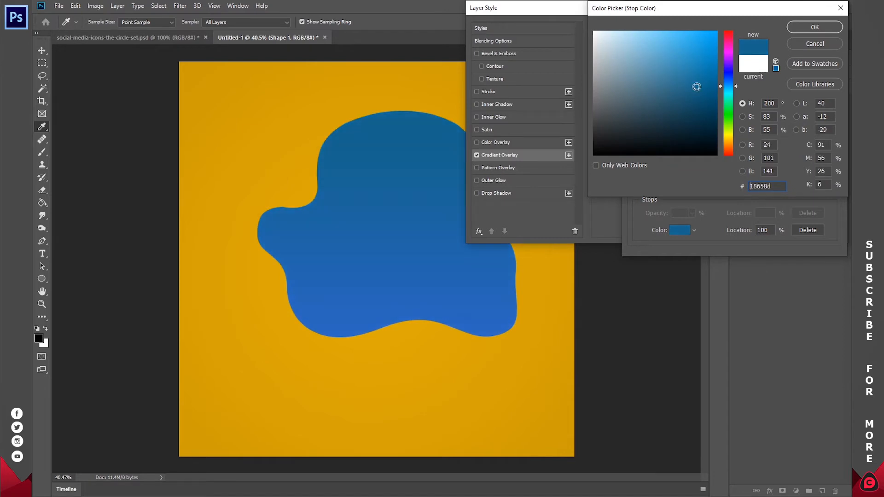
{"action": "left_click", "coordinate": [812, 28]}
{"action": "left_click", "coordinate": [812, 28]}
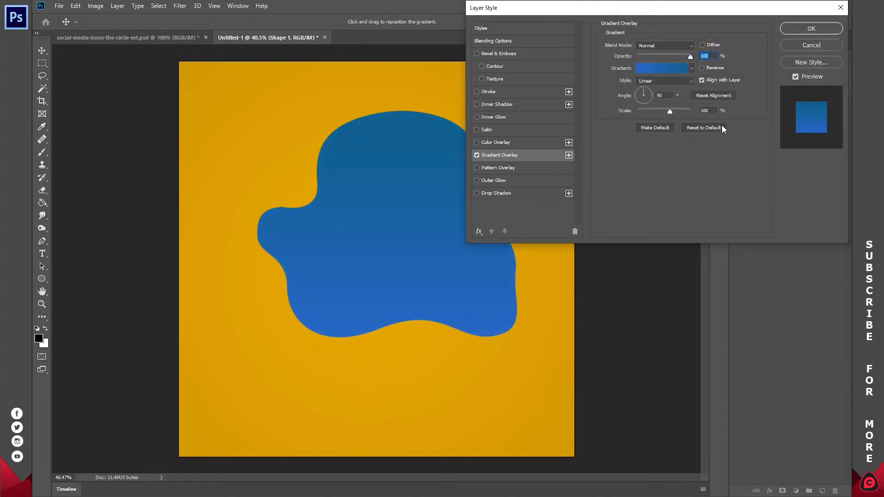
- Reposition the blue gradient within the blob and set its angle to -155°
{"action": "left_click_drag", "start_coordinate": [402, 187], "coordinate": [408, 168]}
{"action": "left_click", "coordinate": [639, 96]}
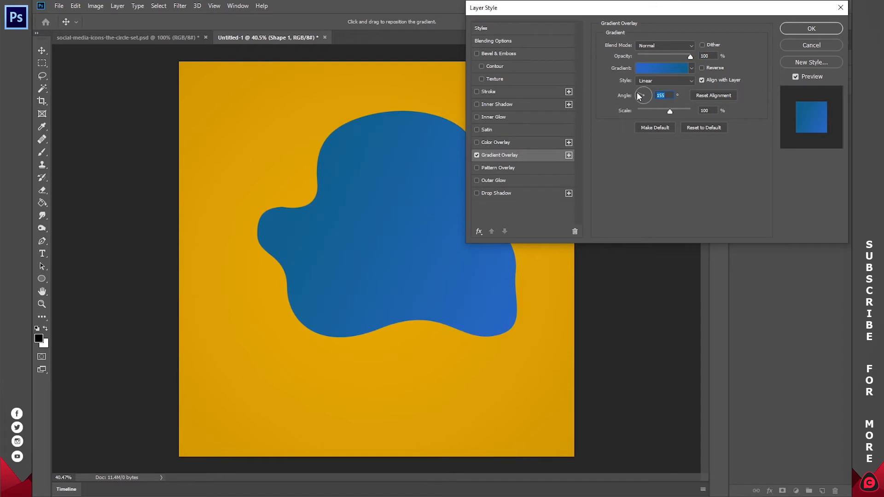
{"action": "left_click_drag", "start_coordinate": [642, 99], "coordinate": [651, 92]}
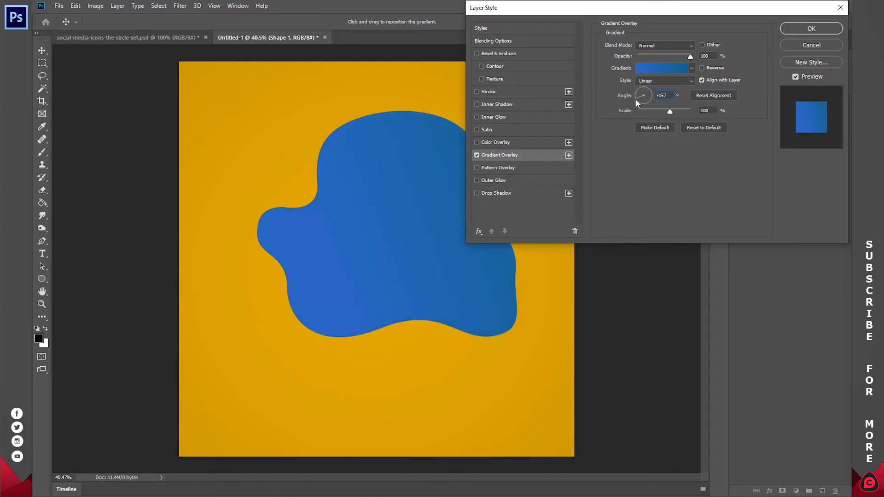
{"action": "left_click", "coordinate": [635, 99]}
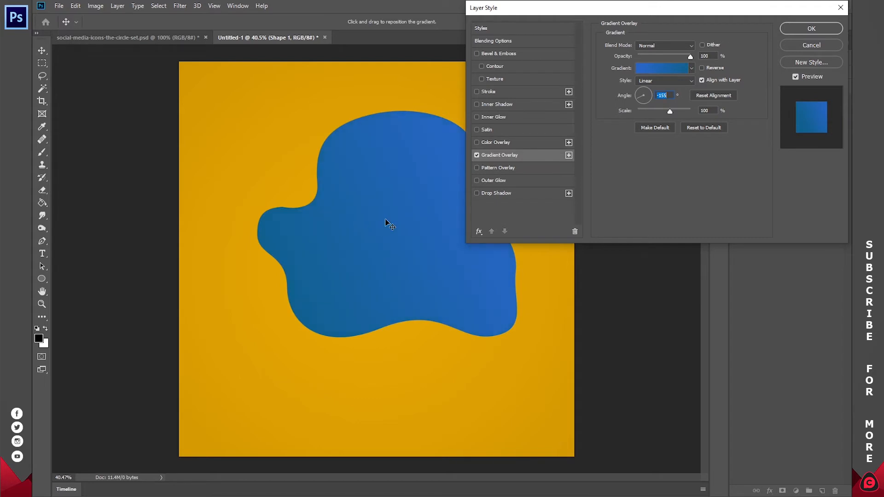
- Lighten the blue of the gradient's left stop
{"action": "left_click", "coordinate": [644, 68]}
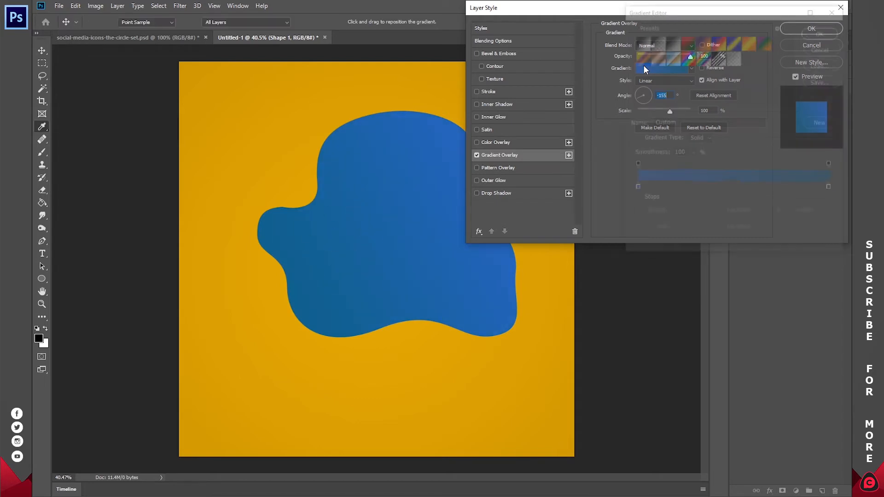
{"action": "double_click", "coordinate": [635, 189]}
{"action": "left_click", "coordinate": [677, 53]}
{"action": "left_click", "coordinate": [676, 49]}
{"action": "left_click", "coordinate": [671, 43]}
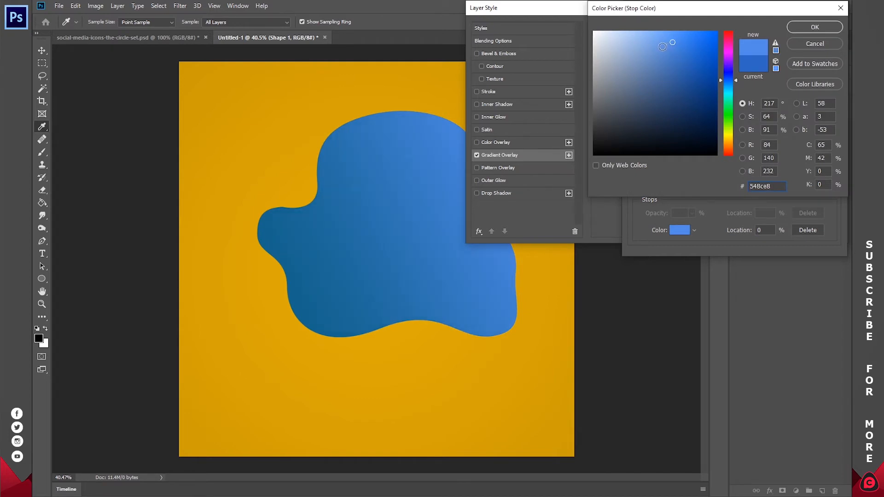
{"action": "left_click", "coordinate": [664, 41]}
{"action": "left_click", "coordinate": [666, 41]}
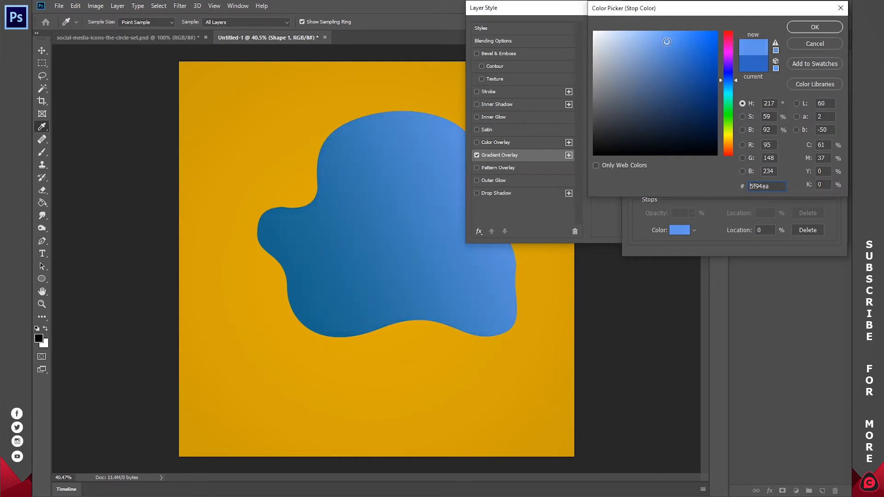
{"action": "left_click", "coordinate": [814, 27]}
{"action": "left_click", "coordinate": [815, 30]}
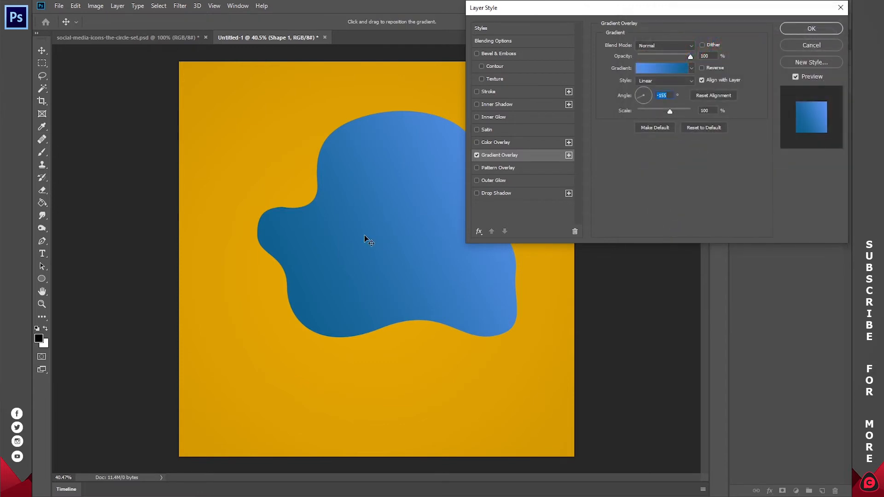
- Shift the gradient across the blob and set the overlay opacity to 50%
{"action": "mouse_move", "coordinate": [385, 229]}
{"action": "left_mouse_down"}
{"action": "mouse_move", "coordinate": [367, 239]}
{"action": "mouse_move", "coordinate": [384, 226]}
{"action": "left_mouse_up"}
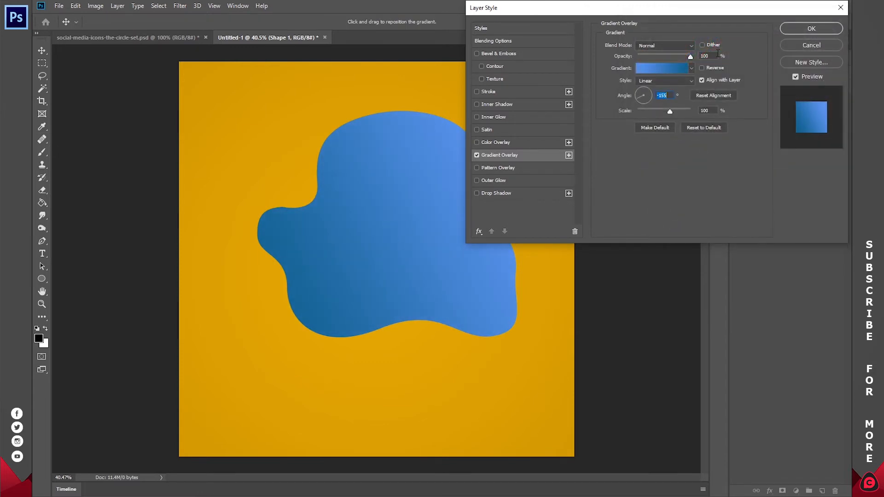
{"action": "mouse_move", "coordinate": [672, 57]}
{"action": "left_mouse_down"}
{"action": "mouse_move", "coordinate": [624, 63]}
{"action": "mouse_move", "coordinate": [709, 60]}
{"action": "mouse_move", "coordinate": [621, 66]}
{"action": "mouse_move", "coordinate": [672, 68]}
{"action": "left_mouse_up"}
{"action": "type", "text": "50"}
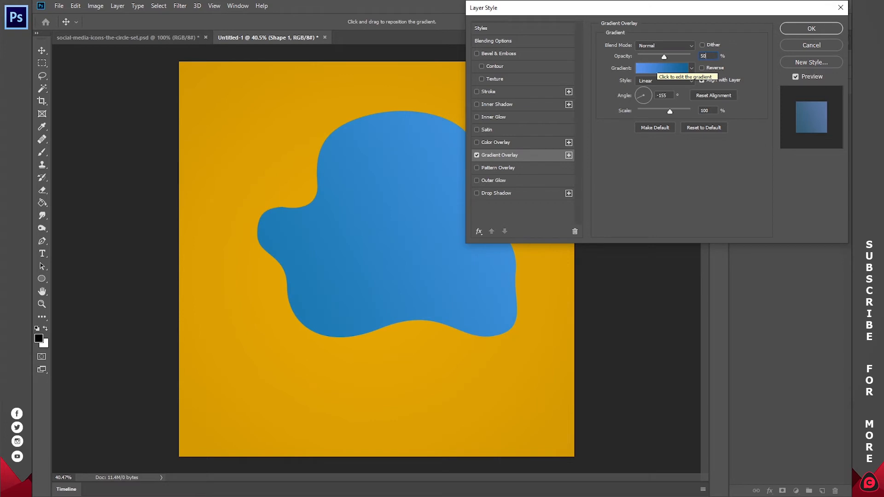
- Apply Shape 1's overlay, then unhide and select the purple Shape 2 blob layer
{"action": "left_click", "coordinate": [818, 28]}
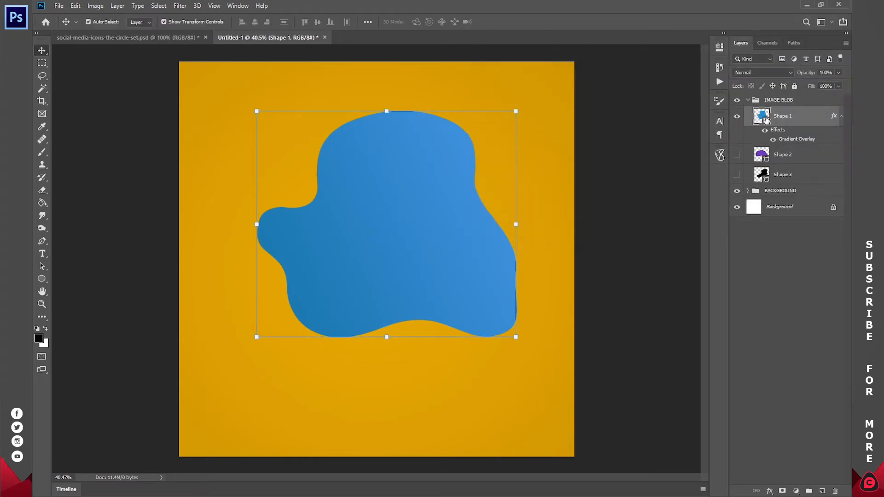
{"action": "left_click", "coordinate": [839, 118]}
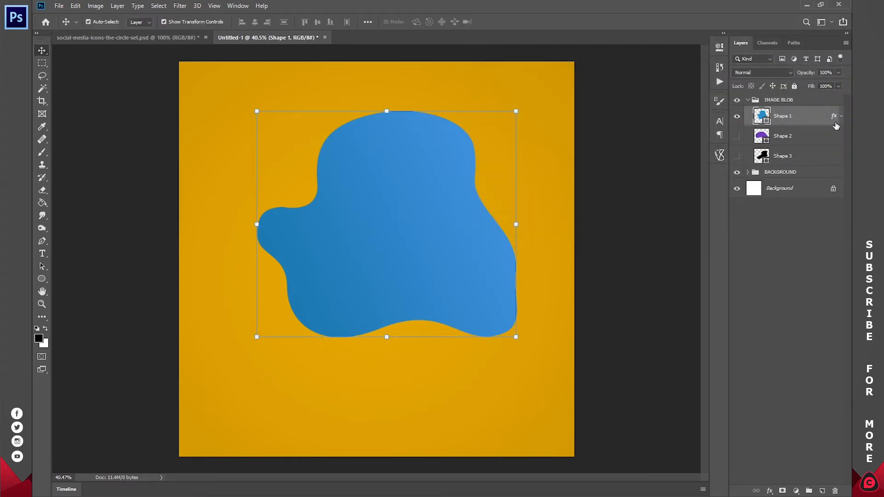
{"action": "left_click", "coordinate": [736, 138]}
{"action": "left_click", "coordinate": [793, 139]}
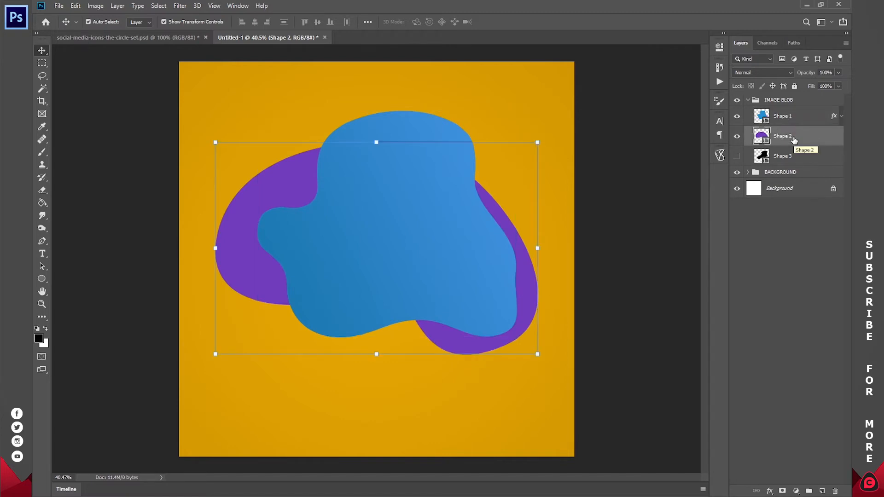
{"action": "key", "text": "space"}
- Add a gradient overlay to the purple blob, sampling its purple for the left stop
{"action": "double_click", "coordinate": [841, 139]}
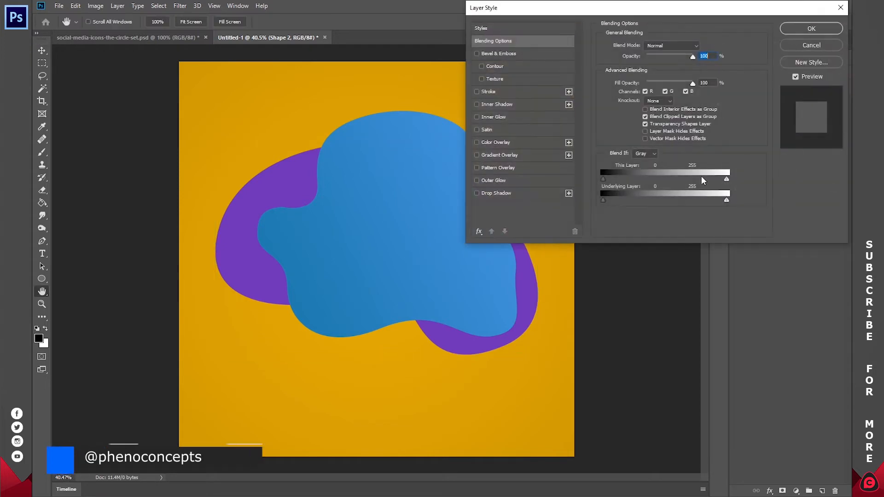
{"action": "left_click", "coordinate": [495, 154]}
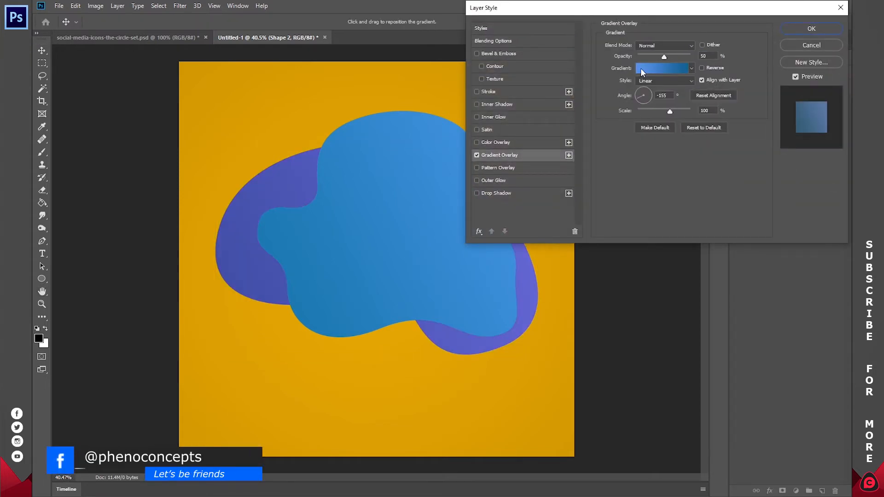
{"action": "left_click", "coordinate": [641, 69]}
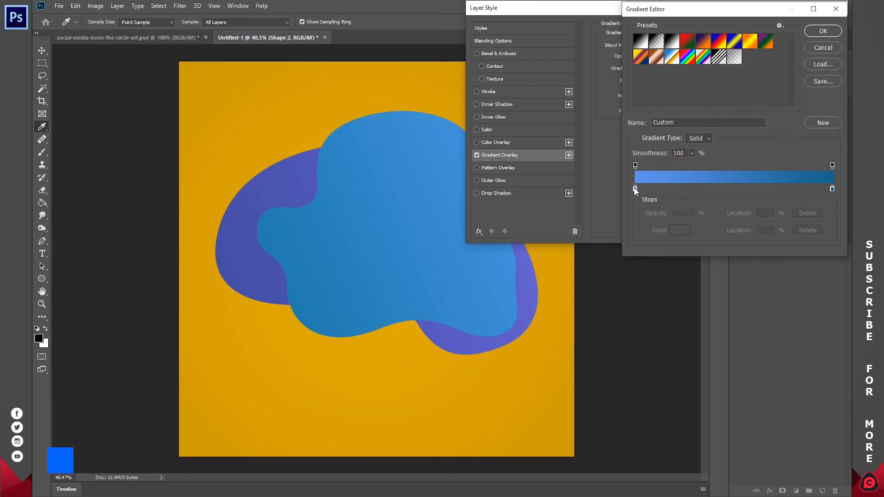
{"action": "double_click", "coordinate": [635, 188]}
{"action": "left_click", "coordinate": [262, 195]}
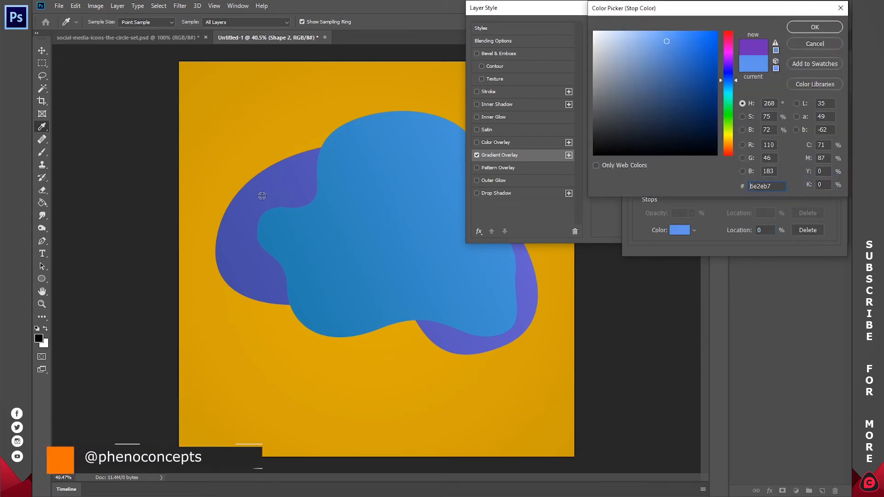
{"action": "left_click", "coordinate": [815, 27]}
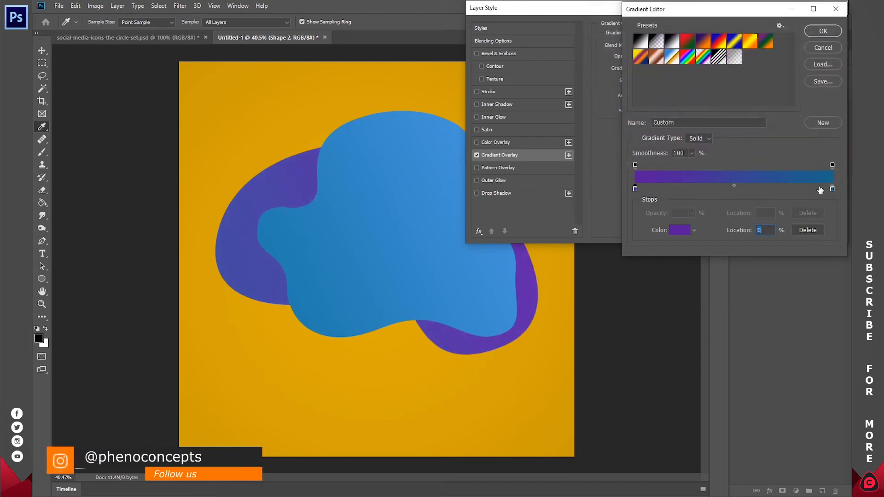
- Make the right stop magenta, angle the gradient at -30°, and apply it
{"action": "double_click", "coordinate": [833, 189]}
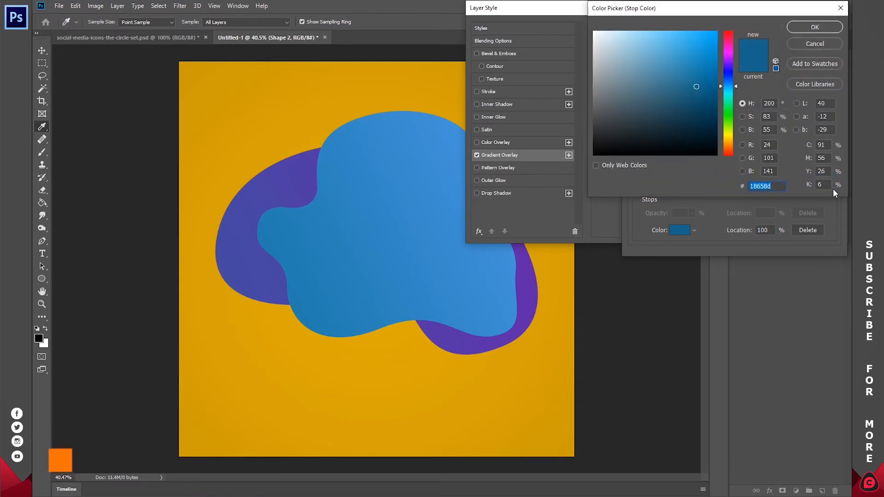
{"action": "mouse_move", "coordinate": [732, 67]}
{"action": "left_mouse_down"}
{"action": "mouse_move", "coordinate": [729, 47]}
{"action": "mouse_move", "coordinate": [707, 65]}
{"action": "left_mouse_up"}
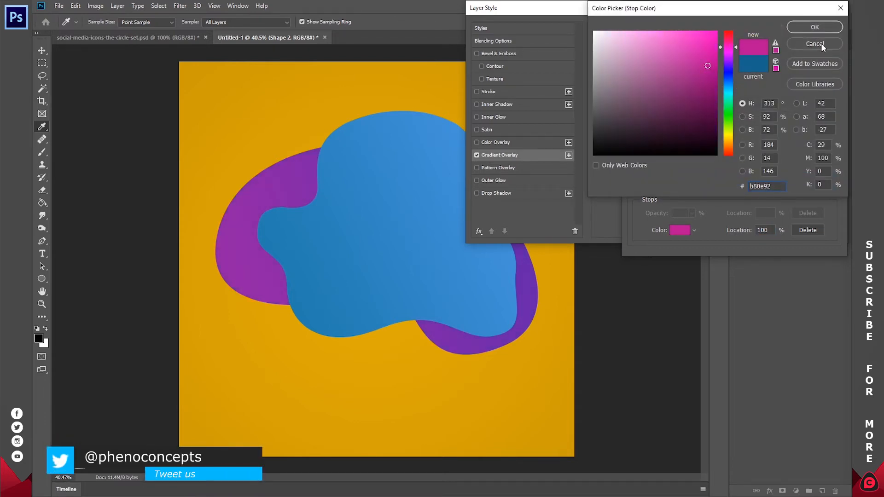
{"action": "left_click", "coordinate": [819, 27]}
{"action": "left_click", "coordinate": [809, 41]}
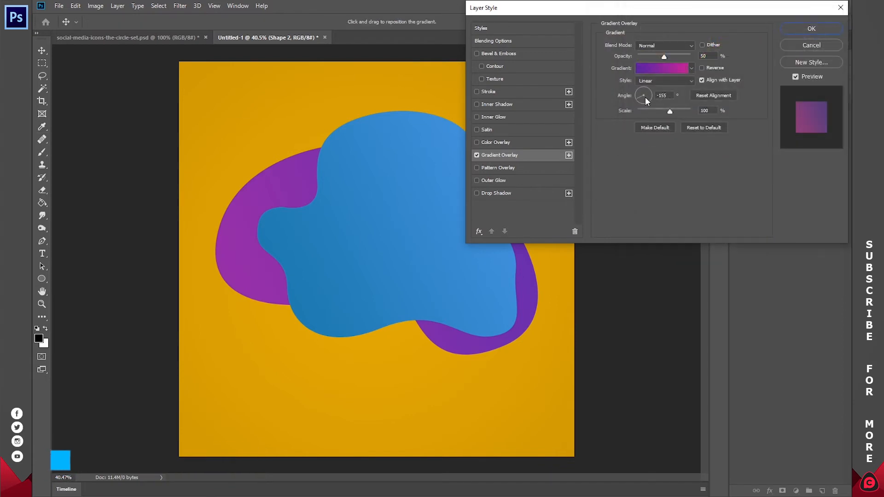
{"action": "left_click_drag", "start_coordinate": [650, 91], "coordinate": [649, 98]}
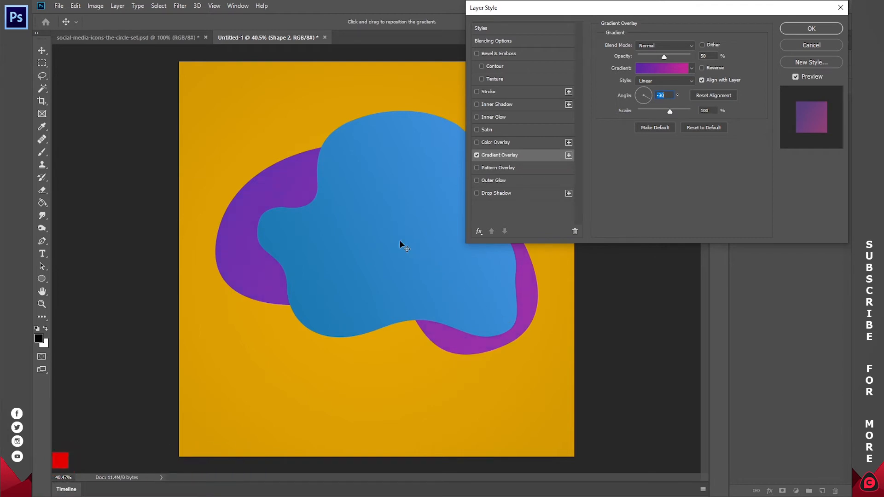
{"action": "left_click", "coordinate": [810, 29]}
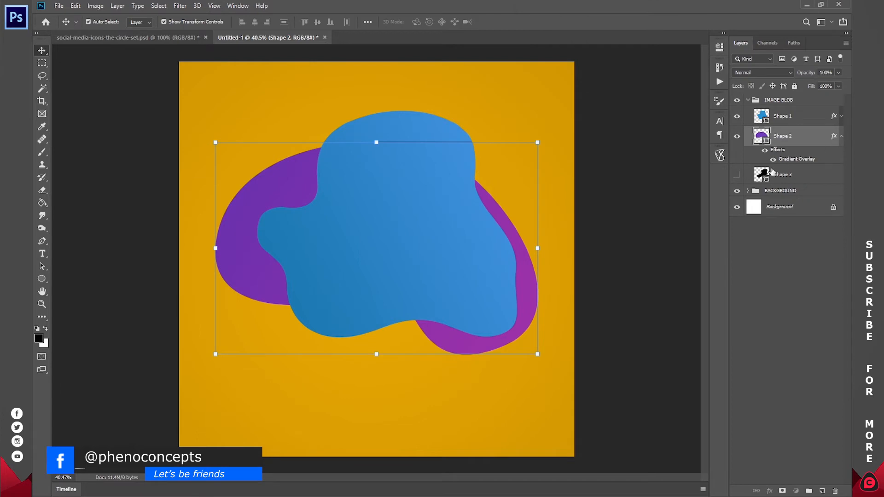
- Show the Shape 3 blob and recolour its fill from black to orange d37316
{"action": "left_click", "coordinate": [736, 174]}
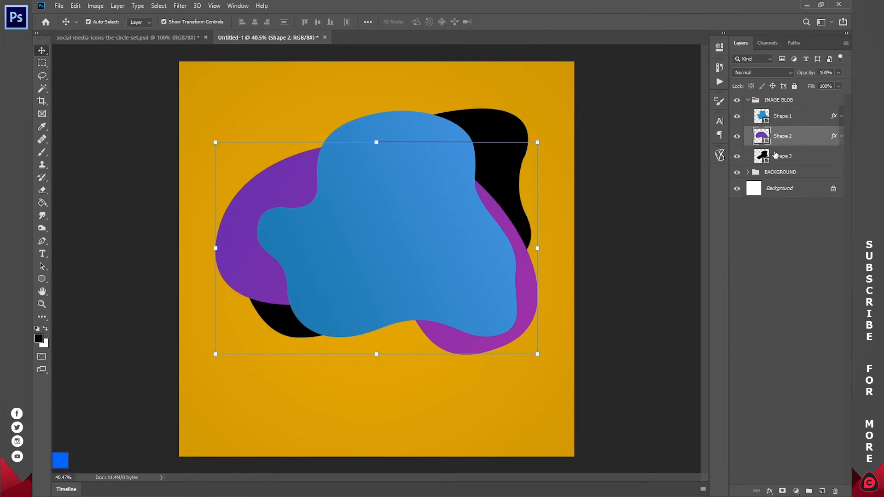
{"action": "left_click", "coordinate": [777, 156]}
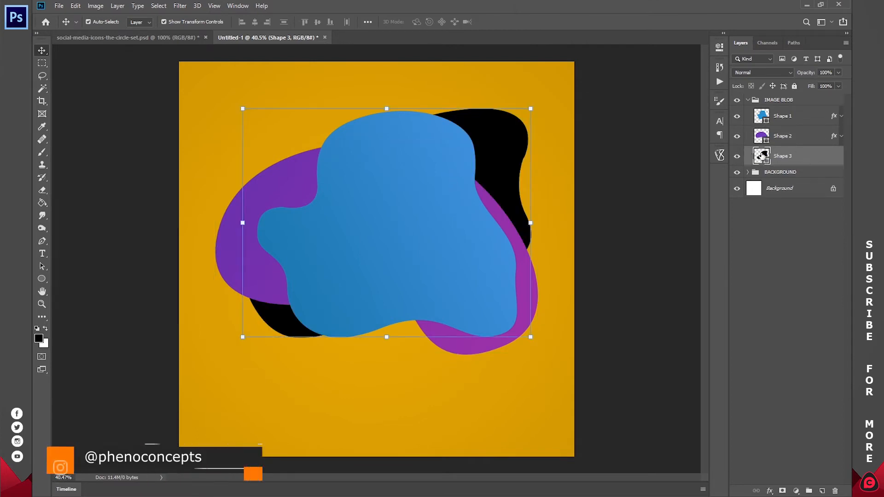
{"action": "double_click", "coordinate": [762, 157]}
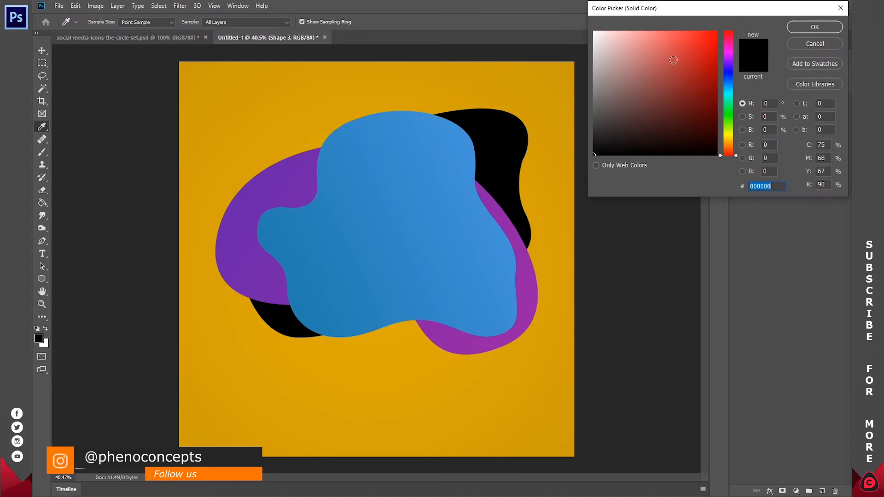
{"action": "mouse_move", "coordinate": [728, 151]}
{"action": "left_mouse_down"}
{"action": "mouse_move", "coordinate": [728, 134]}
{"action": "mouse_move", "coordinate": [727, 145]}
{"action": "left_mouse_up"}
{"action": "left_click", "coordinate": [704, 73]}
{"action": "left_click_drag", "start_coordinate": [704, 73], "coordinate": [703, 51]}
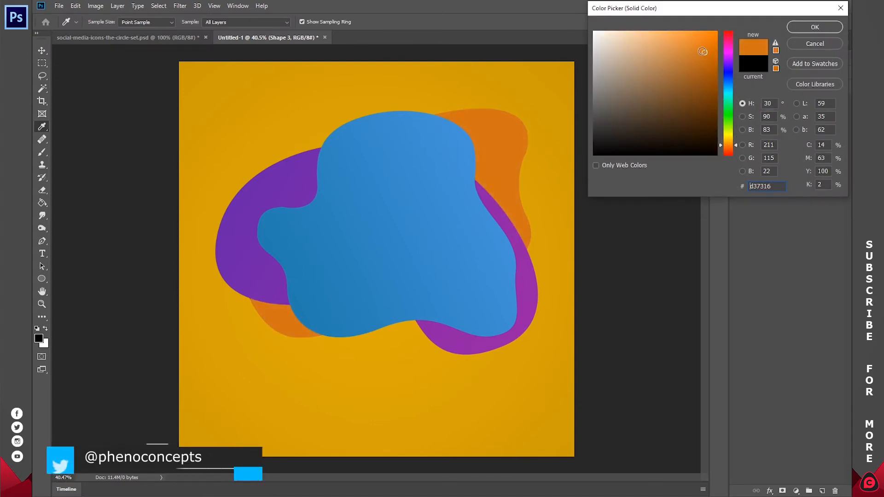
{"action": "left_click", "coordinate": [836, 31]}
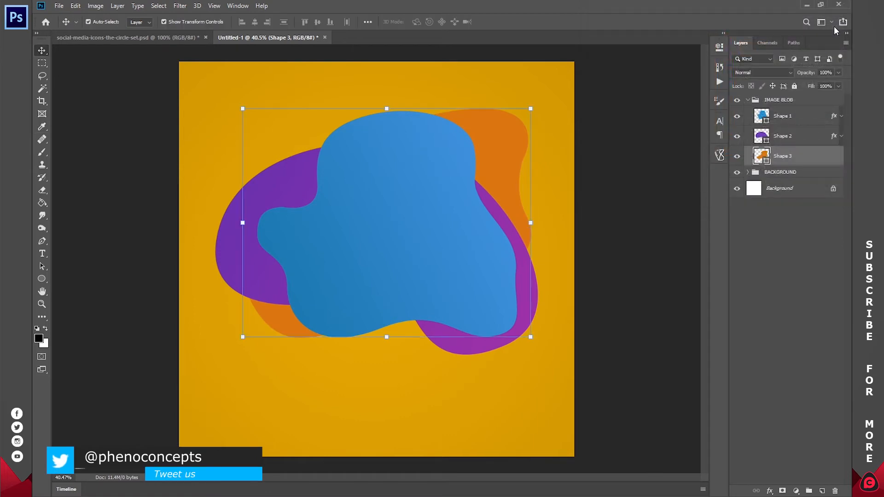
- Reopen Shape 3's Layer Style settings and add a Gradient Overlay
{"action": "double_click", "coordinate": [840, 158]}
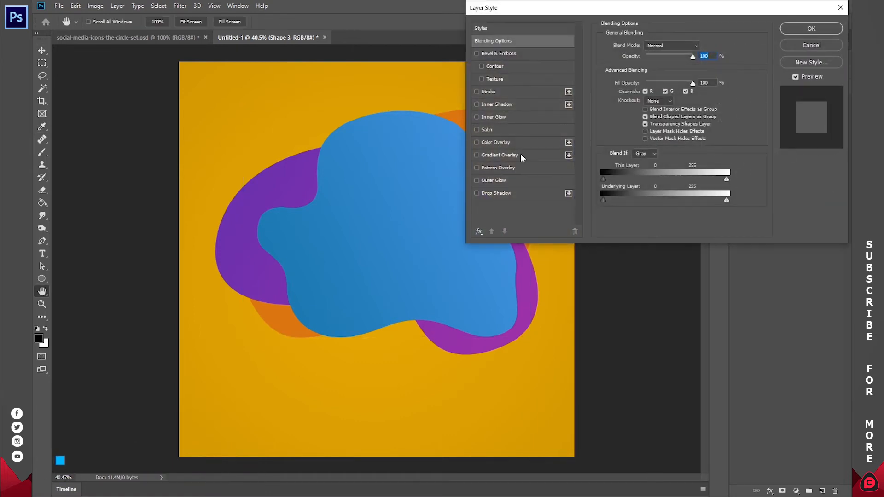
{"action": "left_click", "coordinate": [815, 44]}
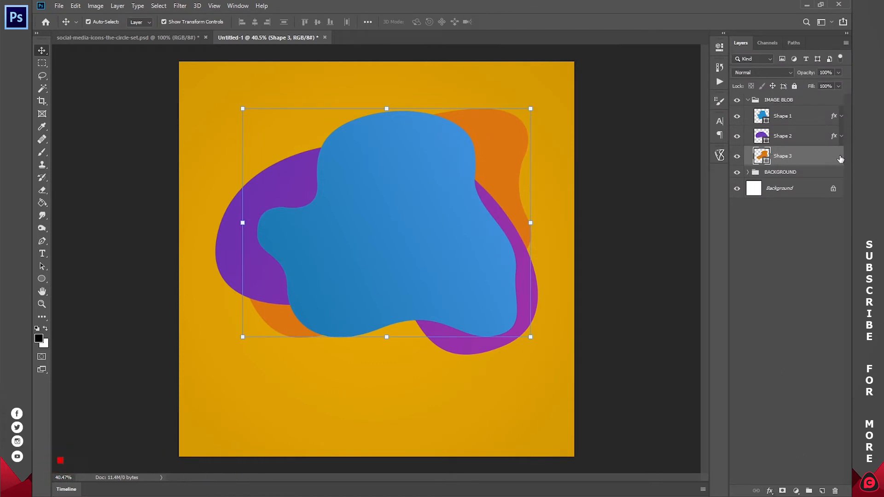
{"action": "double_click", "coordinate": [840, 159]}
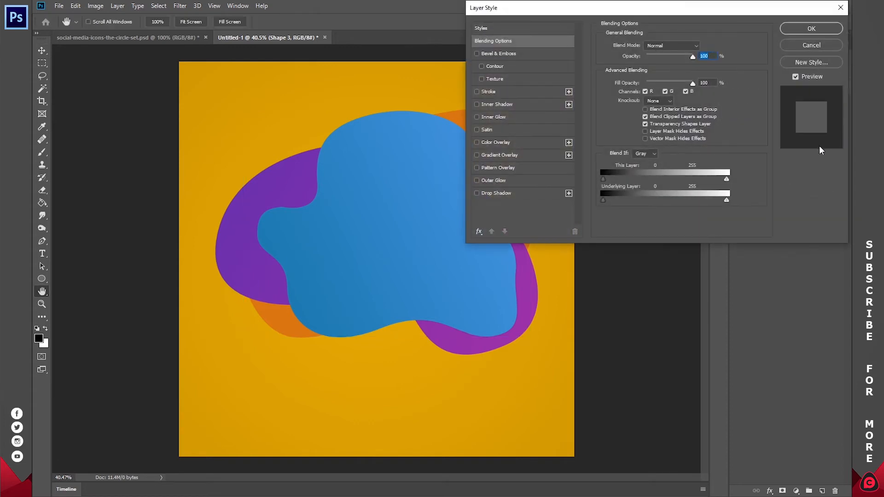
{"action": "left_click_drag", "start_coordinate": [747, 12], "coordinate": [748, 13]}
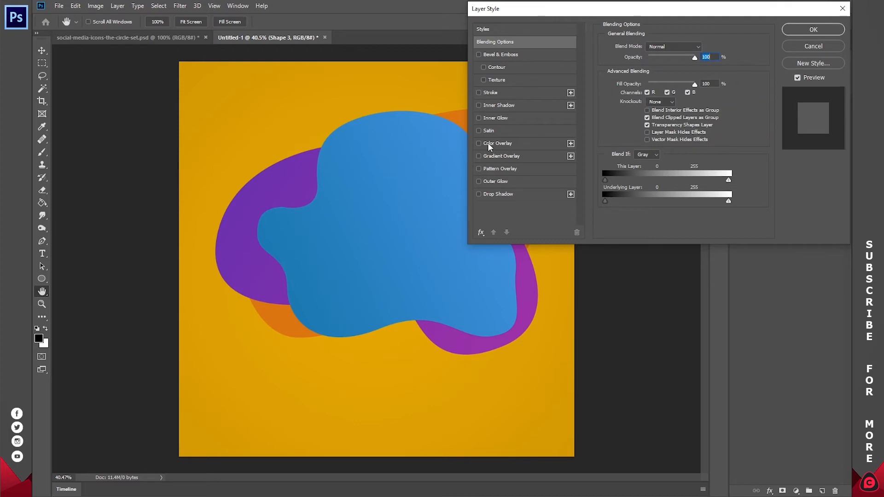
{"action": "left_click", "coordinate": [493, 157]}
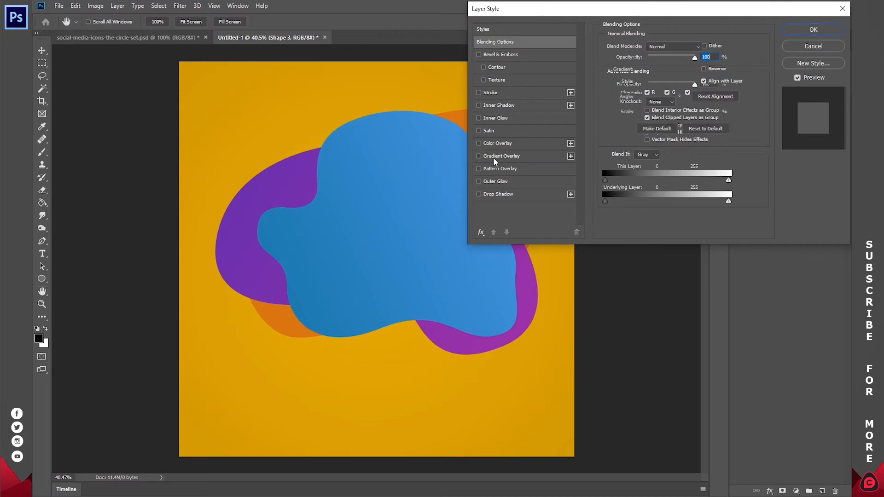
- Load the Orange, Yellow, Orange gradient preset and position it across the orange blob
{"action": "left_click_drag", "start_coordinate": [612, 12], "coordinate": [680, 14]}
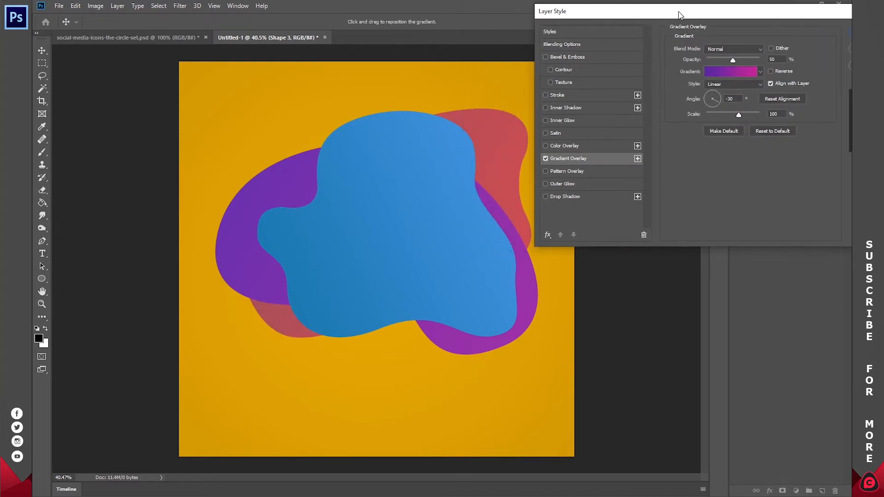
{"action": "left_click", "coordinate": [713, 74]}
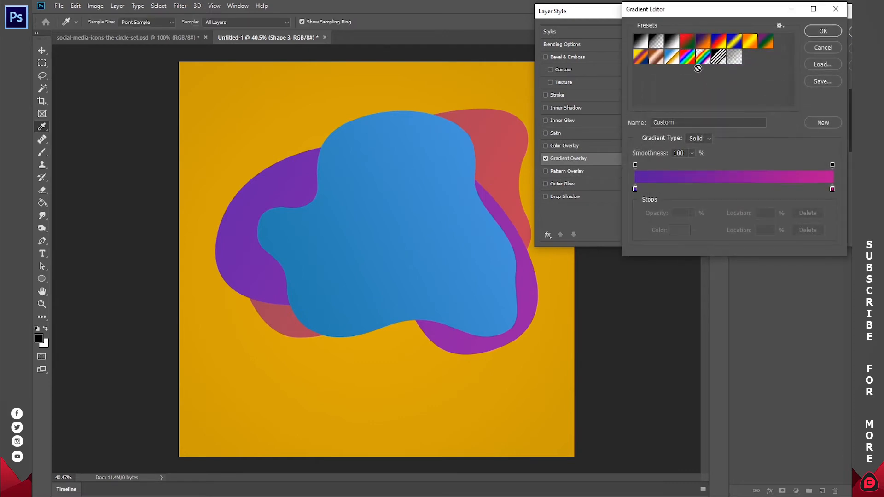
{"action": "left_click", "coordinate": [750, 42]}
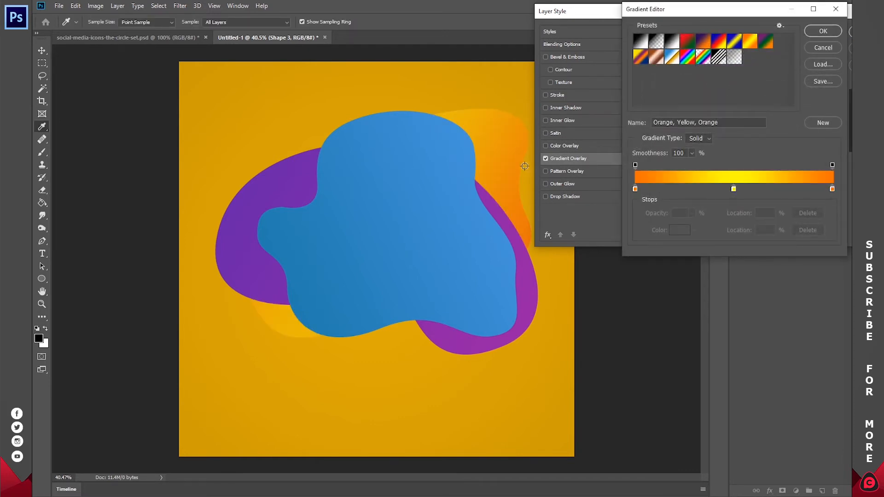
{"action": "left_click", "coordinate": [824, 31]}
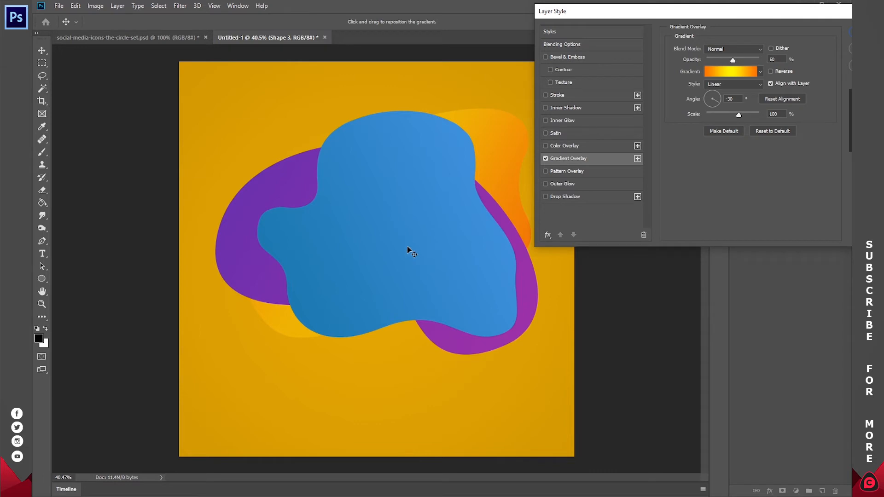
{"action": "left_click_drag", "start_coordinate": [407, 246], "coordinate": [482, 192]}
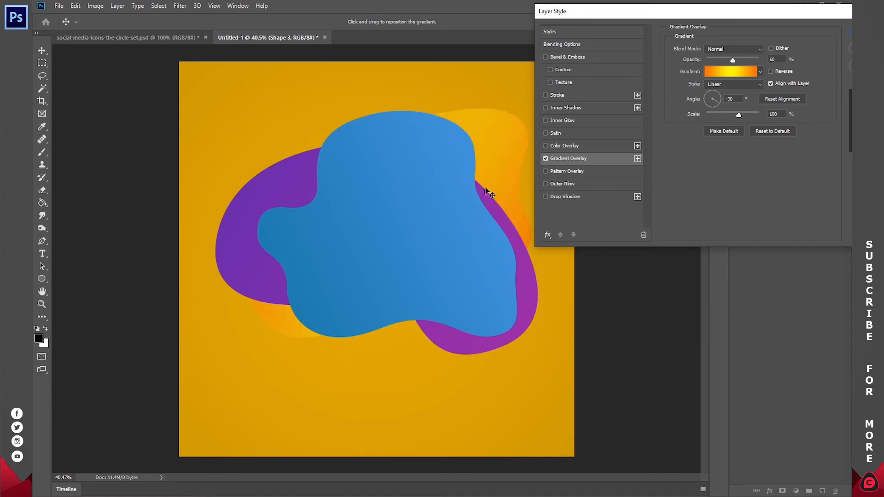
- Move the yellow stop to 64% and the right orange stop to 88%
{"action": "left_click", "coordinate": [711, 71]}
{"action": "left_click_drag", "start_coordinate": [733, 189], "coordinate": [782, 186]}
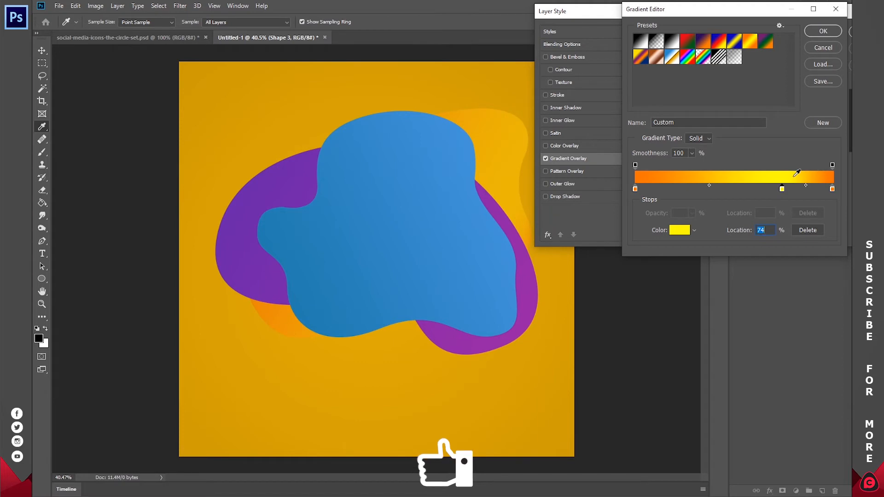
{"action": "left_click_drag", "start_coordinate": [782, 189], "coordinate": [762, 191]}
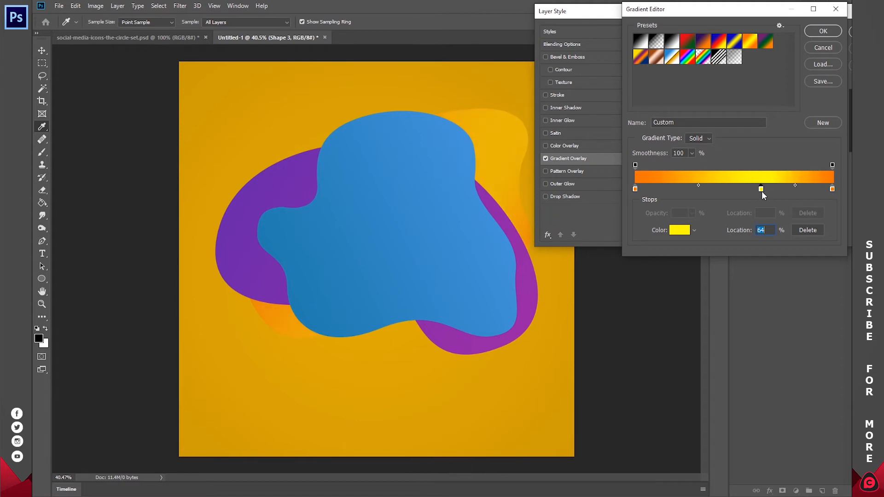
{"action": "left_click_drag", "start_coordinate": [831, 189], "coordinate": [808, 191]}
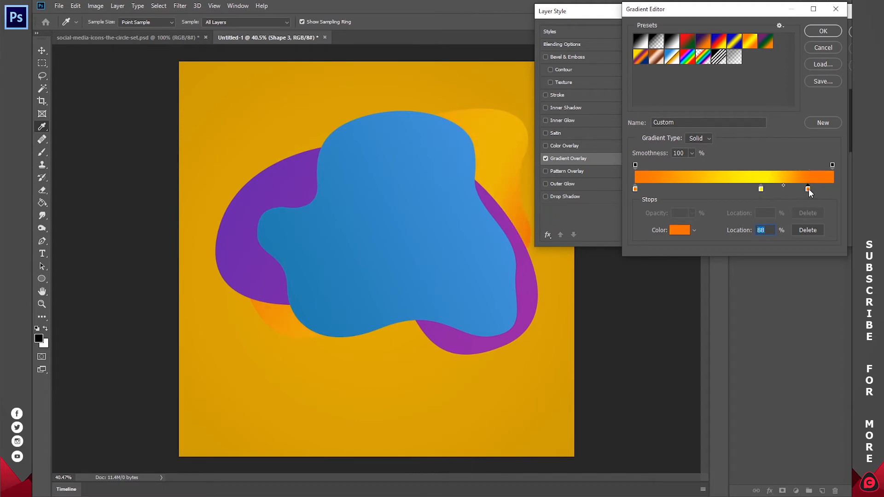
{"action": "left_click", "coordinate": [823, 31]}
- Set the gradient angle to 43°, move the yellow stop to 45%, and apply
{"action": "left_click_drag", "start_coordinate": [719, 98], "coordinate": [720, 95]}
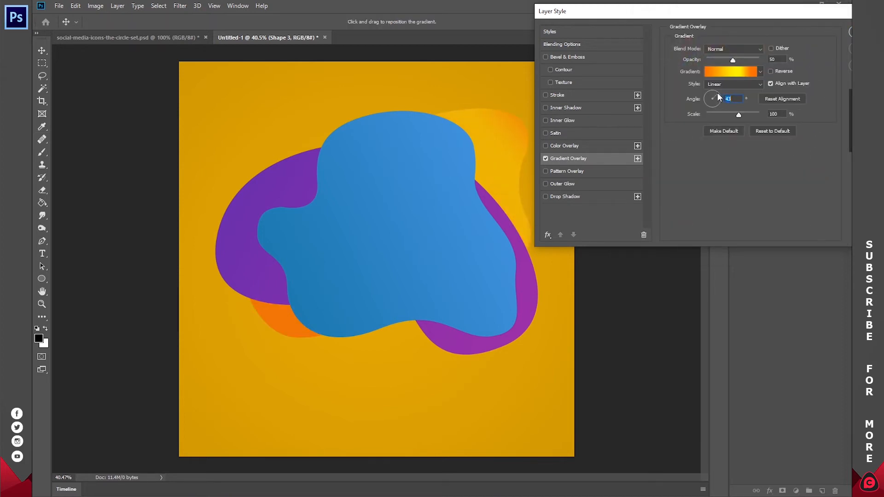
{"action": "left_click", "coordinate": [716, 72]}
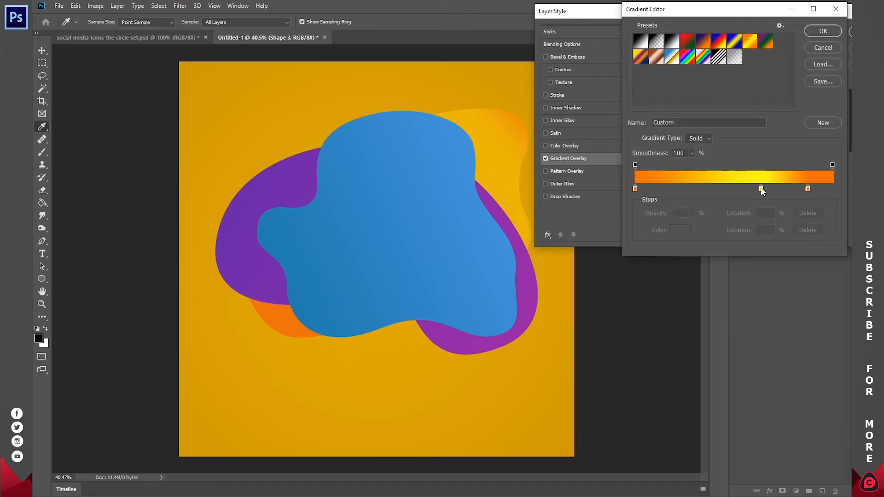
{"action": "left_click_drag", "start_coordinate": [761, 189], "coordinate": [723, 189]}
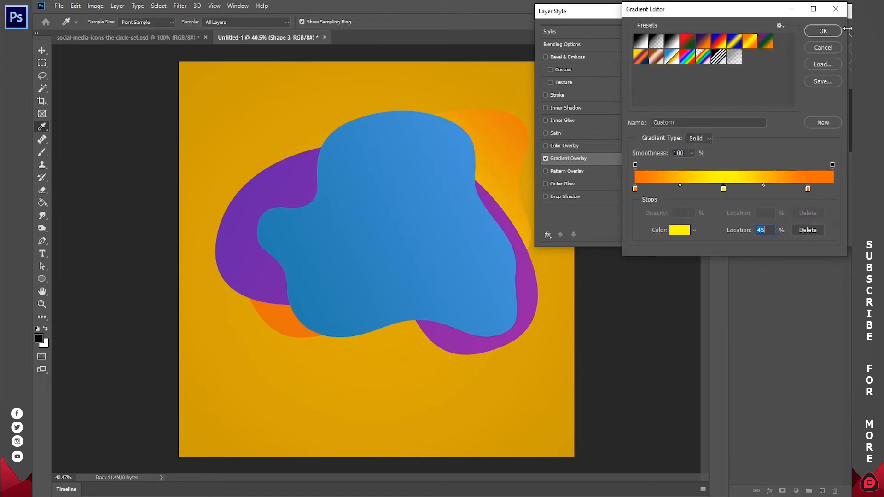
{"action": "left_click", "coordinate": [827, 31]}
{"action": "left_click_drag", "start_coordinate": [801, 18], "coordinate": [735, 18]}
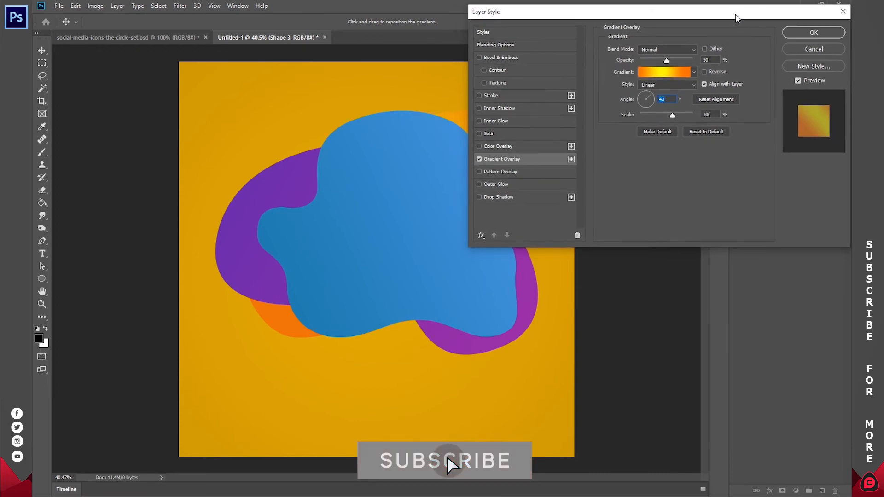
{"action": "left_click", "coordinate": [814, 33]}
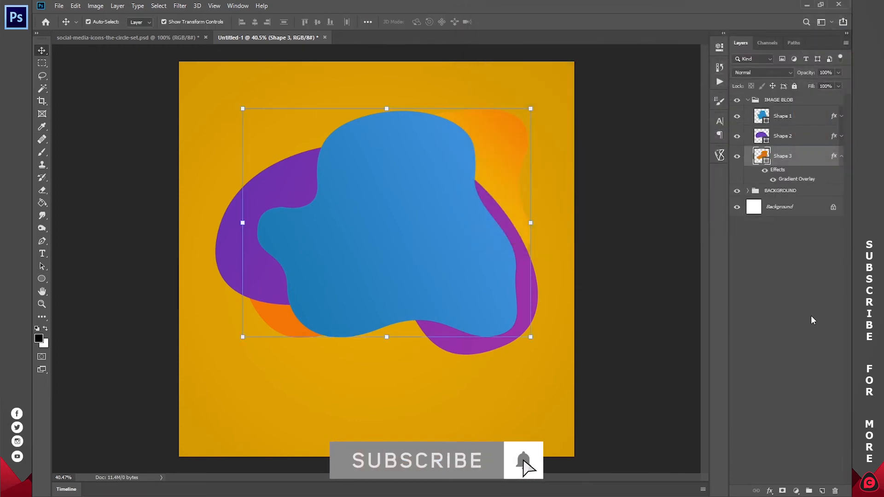
- Collapse Shape 3's effects and IMAGE BLOB, expand BACKGROUND, and select Color Fill 1
{"action": "left_click", "coordinate": [842, 157]}
{"action": "left_click", "coordinate": [748, 101]}
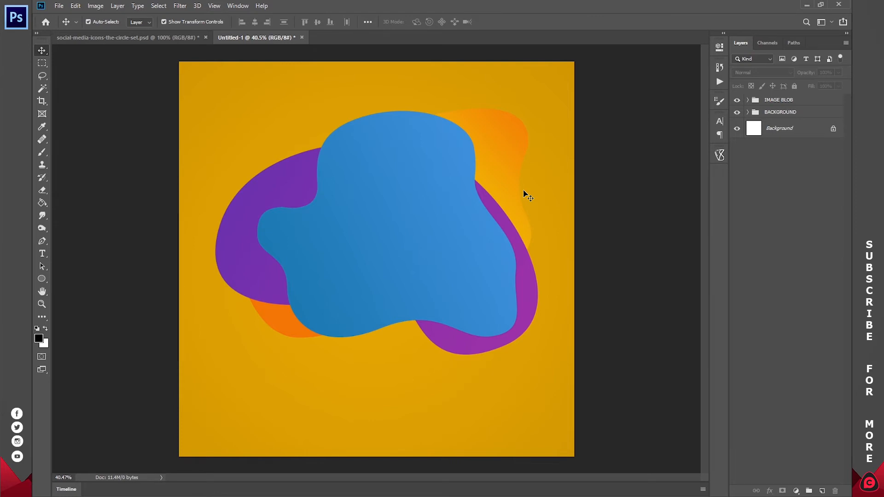
{"action": "left_click", "coordinate": [748, 112]}
{"action": "left_click", "coordinate": [759, 151]}
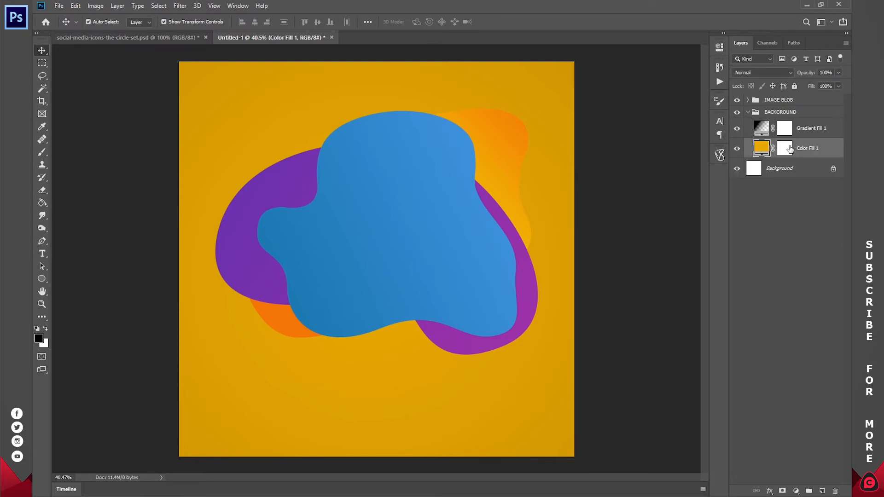
- Set Color Fill 1 to yellow #ffd929, collapse BACKGROUND, and deselect all layers
{"action": "double_click", "coordinate": [760, 149]}
{"action": "left_click", "coordinate": [698, 32]}
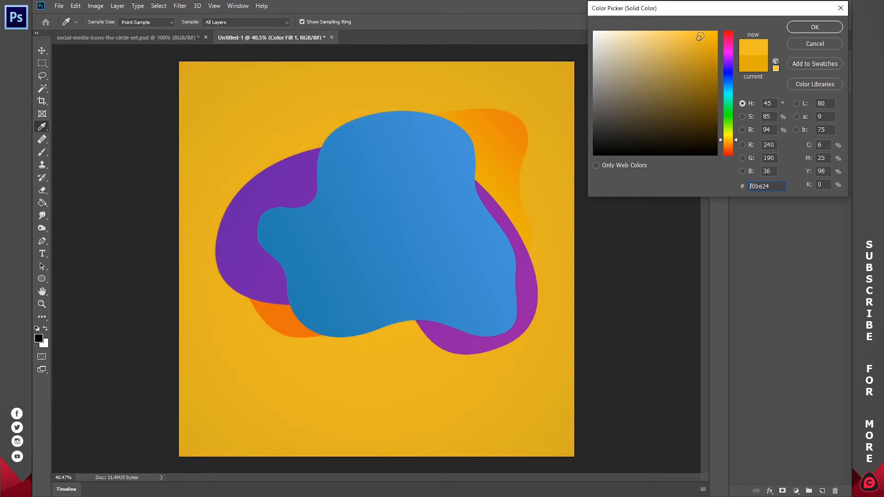
{"action": "left_click_drag", "start_coordinate": [726, 139], "coordinate": [731, 143]}
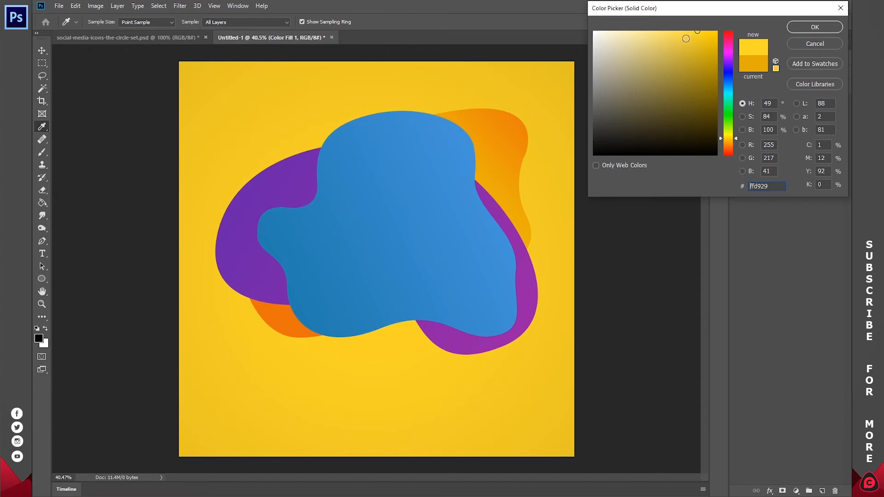
{"action": "left_click", "coordinate": [814, 27]}
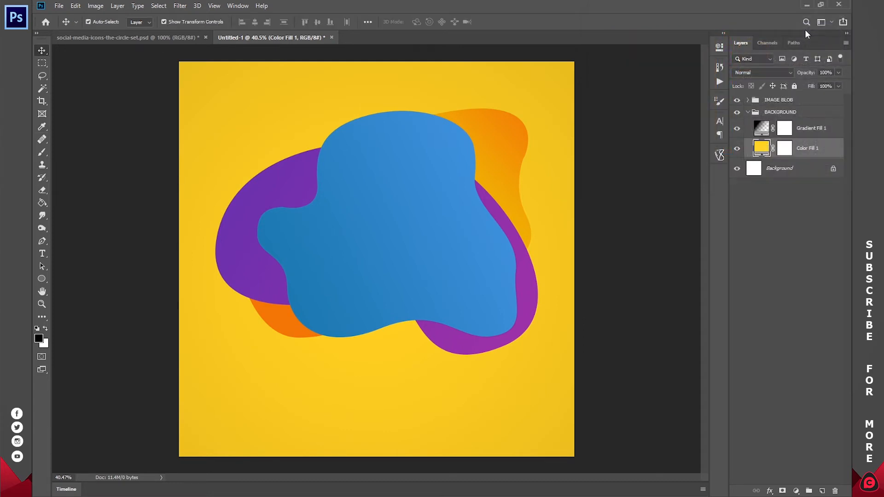
{"action": "left_click", "coordinate": [748, 113]}
{"action": "left_click", "coordinate": [788, 219]}
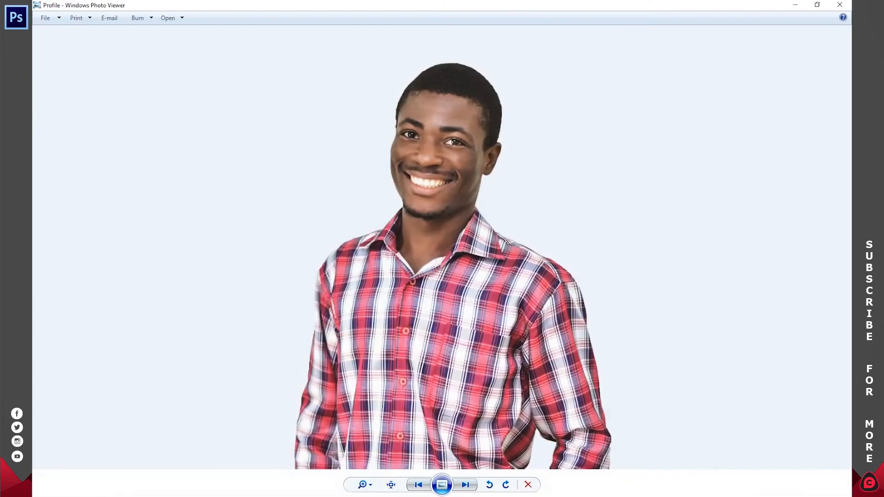
- Open the Profile portrait in Photoshop CC 2019 and drag it onto the Untitled-1 graphic
{"action": "right_click", "coordinate": [423, 222]}
{"action": "mouse_move", "coordinate": [470, 232]}
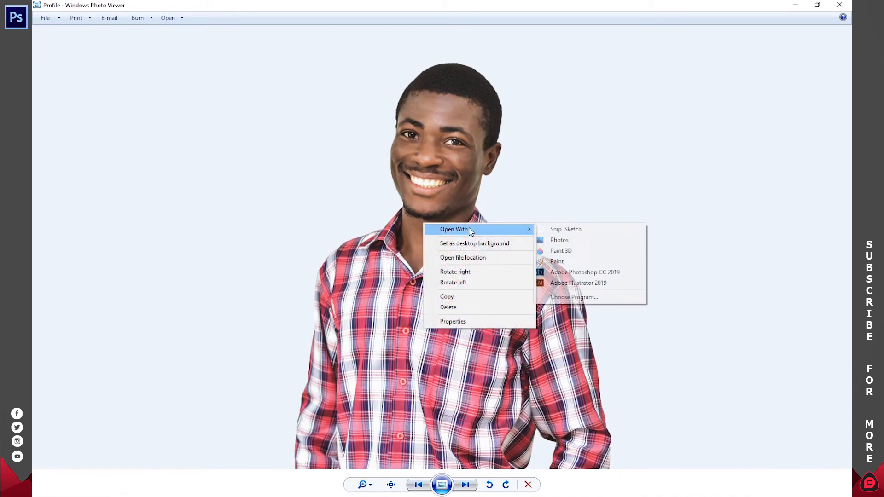
{"action": "left_click", "coordinate": [573, 272]}
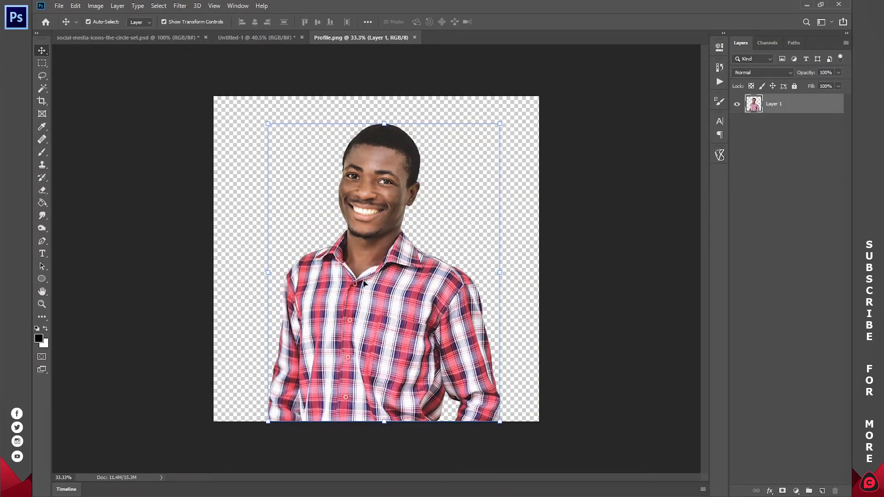
{"action": "left_click_drag", "start_coordinate": [364, 283], "coordinate": [400, 258]}
- Scale the portrait down to about 61% and position it over the blue blob
{"action": "left_click_drag", "start_coordinate": [404, 440], "coordinate": [404, 336]}
{"action": "left_click_drag", "start_coordinate": [408, 250], "coordinate": [408, 276]}
{"action": "left_click_drag", "start_coordinate": [400, 100], "coordinate": [400, 141]}
{"action": "left_click_drag", "start_coordinate": [400, 223], "coordinate": [400, 214]}
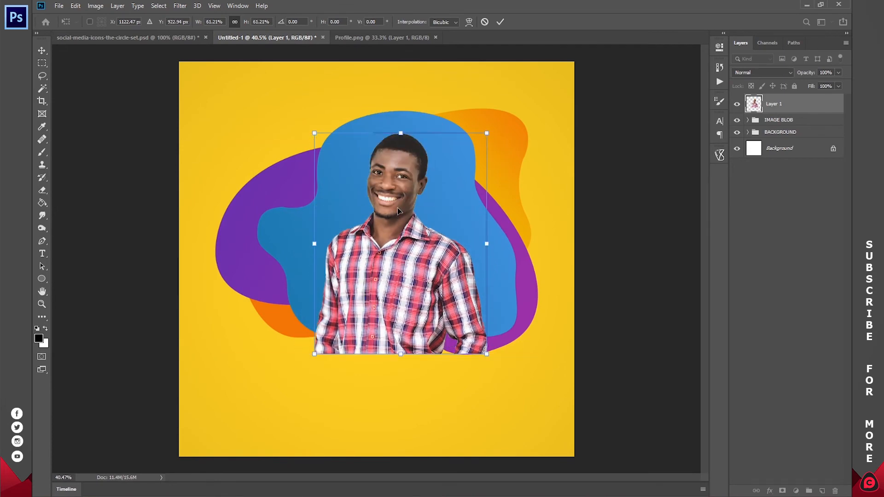
{"action": "left_click", "coordinate": [500, 22]}
{"action": "mouse_move", "coordinate": [392, 240]}
{"action": "left_mouse_down"}
{"action": "mouse_move", "coordinate": [385, 243]}
{"action": "mouse_move", "coordinate": [392, 244]}
{"action": "left_mouse_up"}
- Undo a stray blob move and place Layer 1 inside IMAGE BLOB above Shape 1
{"action": "left_click", "coordinate": [444, 107]}
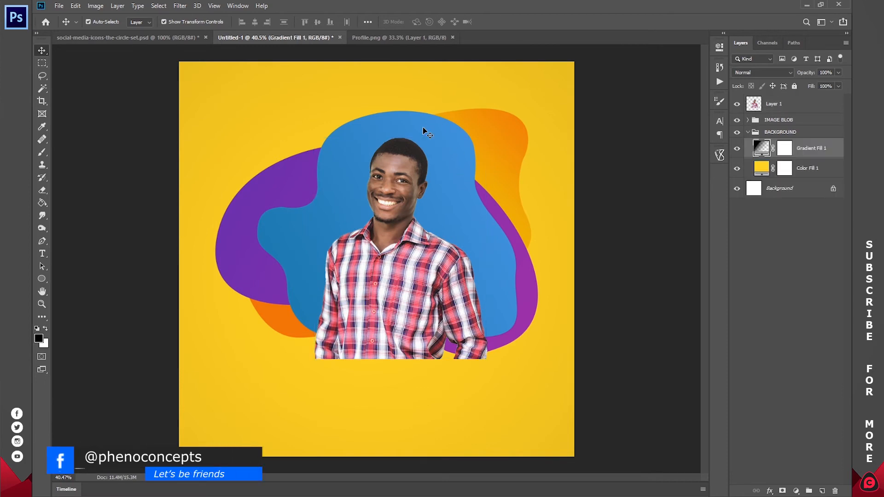
{"action": "left_click", "coordinate": [414, 130]}
{"action": "mouse_move", "coordinate": [421, 133]}
{"action": "left_mouse_down"}
{"action": "mouse_move", "coordinate": [444, 131]}
{"action": "mouse_move", "coordinate": [415, 132]}
{"action": "left_mouse_up"}
{"action": "key", "text": "ctrl+z"}
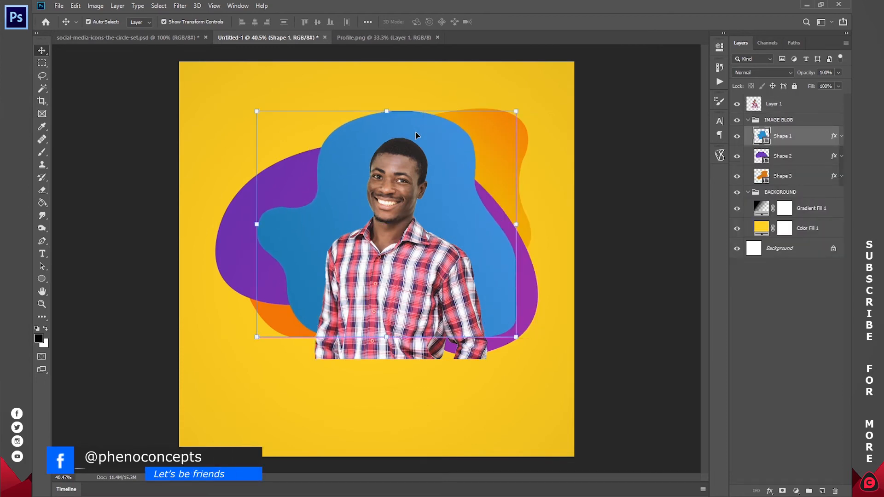
{"action": "key", "text": "ctrl+z"}
{"action": "left_click_drag", "start_coordinate": [777, 102], "coordinate": [781, 124]}
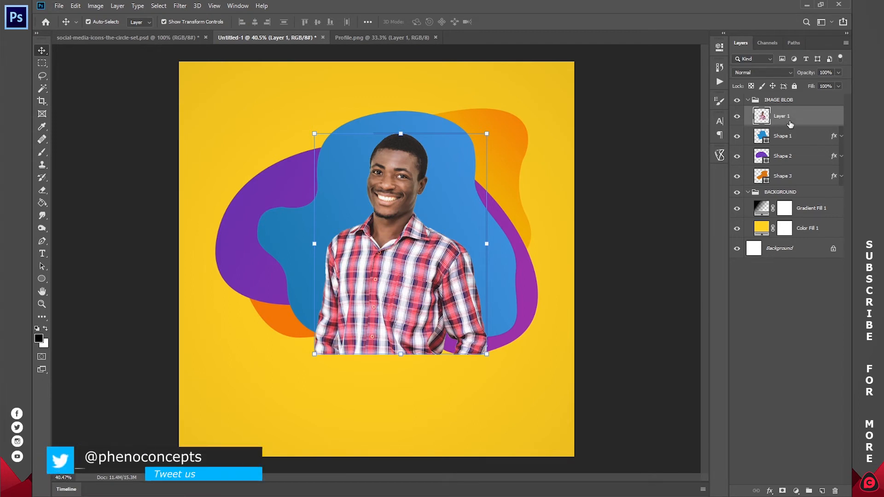
{"action": "left_click_drag", "start_coordinate": [790, 125], "coordinate": [792, 122]}
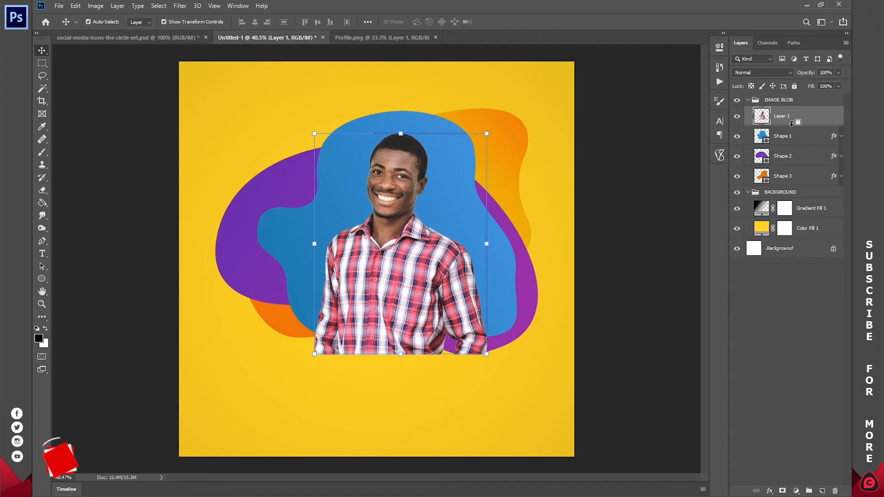
{"action": "left_click", "coordinate": [791, 125], "text": "alt"}
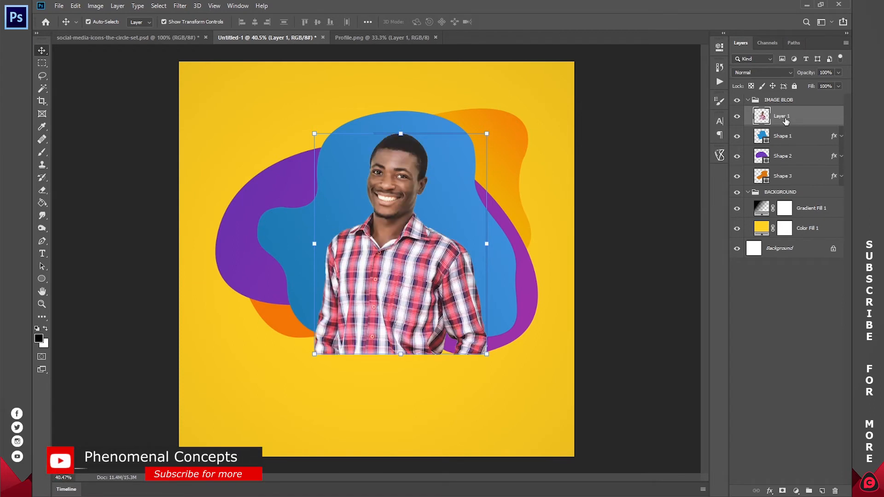
- Create a clipping mask so the portrait shows only inside the blue blob
{"action": "right_click", "coordinate": [785, 118]}
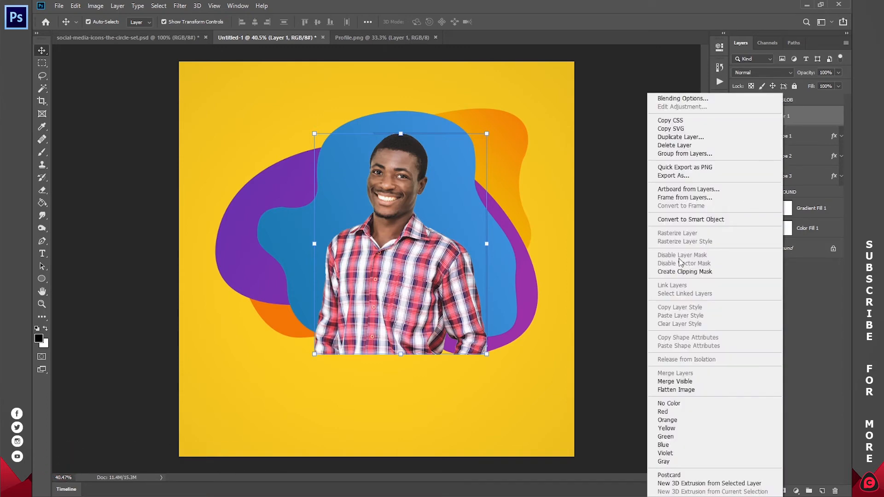
{"action": "left_click", "coordinate": [688, 272]}
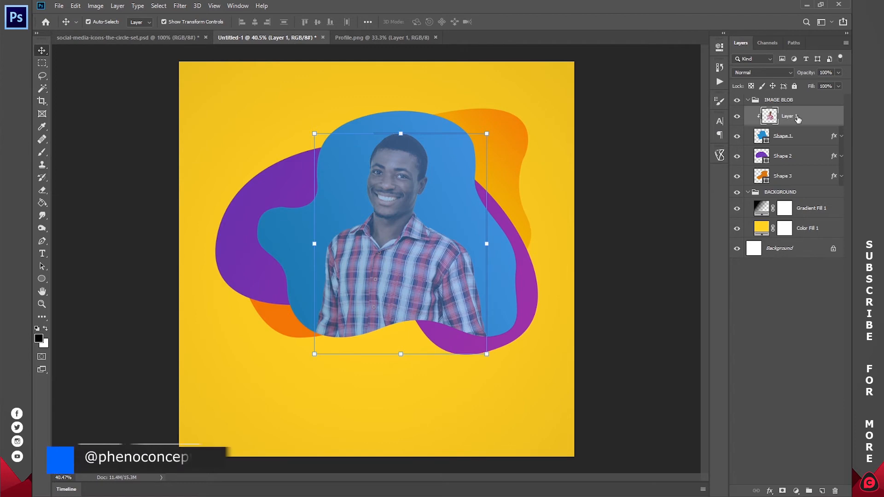
{"action": "left_click", "coordinate": [827, 137]}
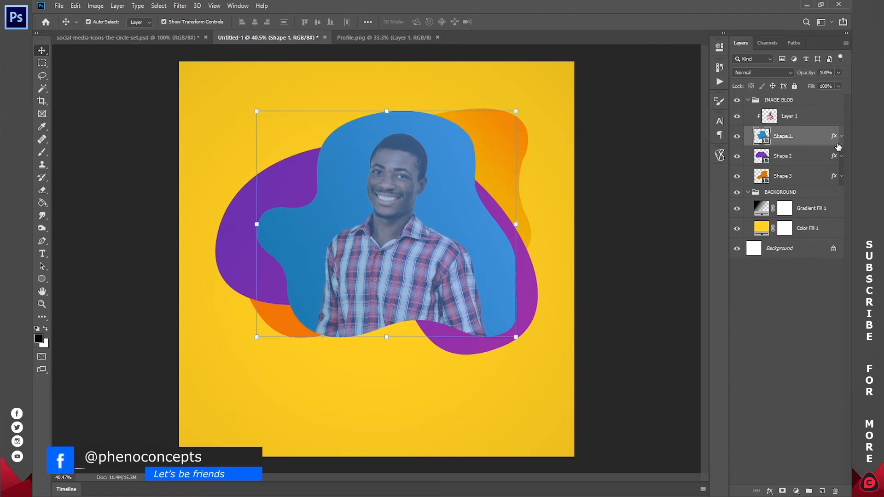
{"action": "left_click", "coordinate": [794, 116]}
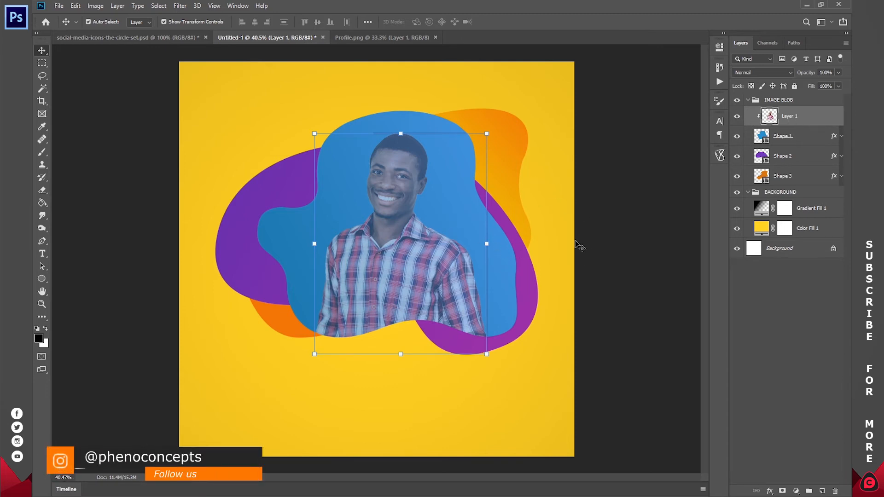
- Clear Shape 1's layer style so the blob becomes flat blue
{"action": "left_click", "coordinate": [802, 136]}
{"action": "right_click", "coordinate": [803, 138]}
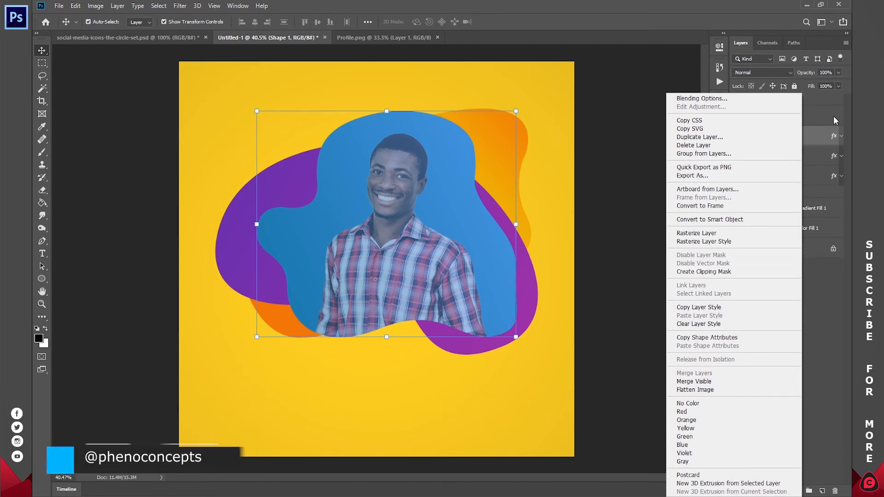
{"action": "right_click", "coordinate": [819, 137]}
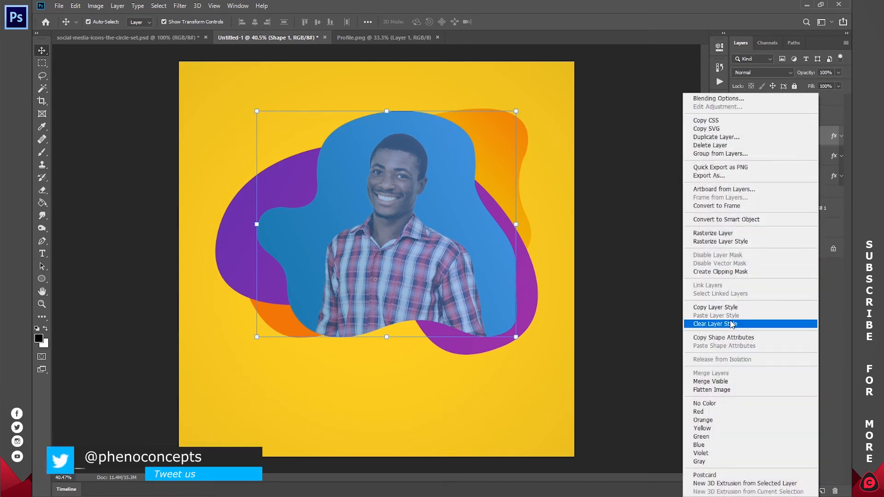
{"action": "left_click", "coordinate": [730, 323]}
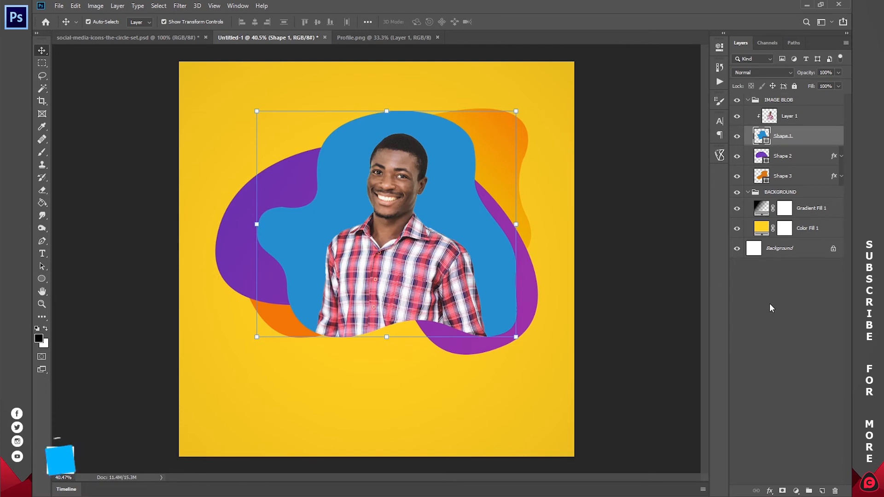
{"action": "left_click", "coordinate": [800, 138], "text": "ctrl"}
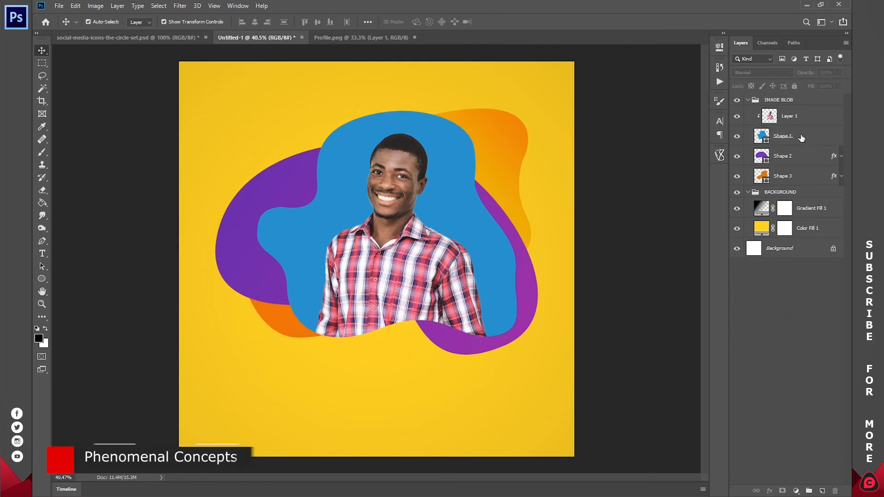
- Shift the portrait right and up inside the blob and collapse IMAGE BLOB
{"action": "left_click_drag", "start_coordinate": [410, 250], "coordinate": [426, 242]}
{"action": "left_click", "coordinate": [782, 305]}
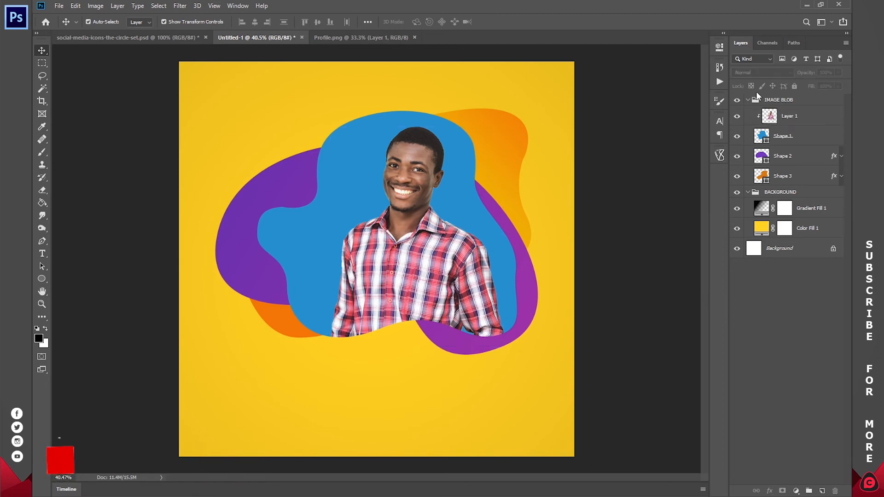
{"action": "left_click", "coordinate": [748, 100]}
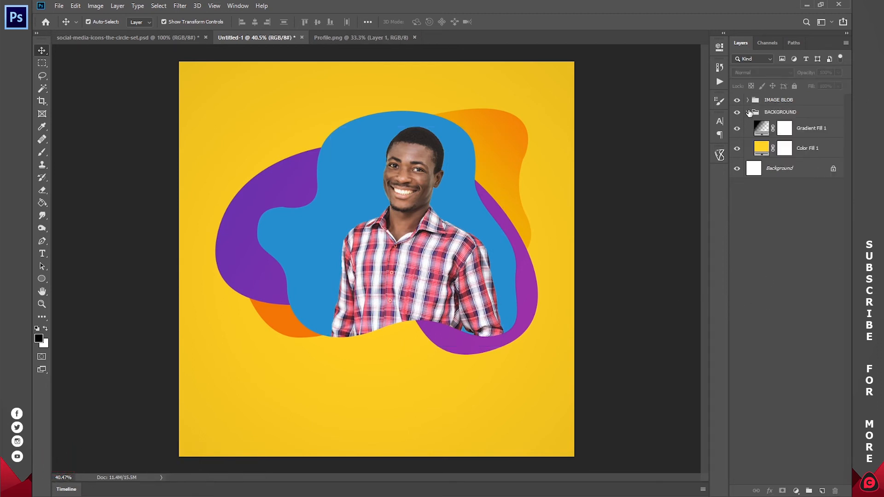
- Create a new layer group named NAME
{"action": "left_click", "coordinate": [748, 112]}
{"action": "left_click", "coordinate": [808, 491]}
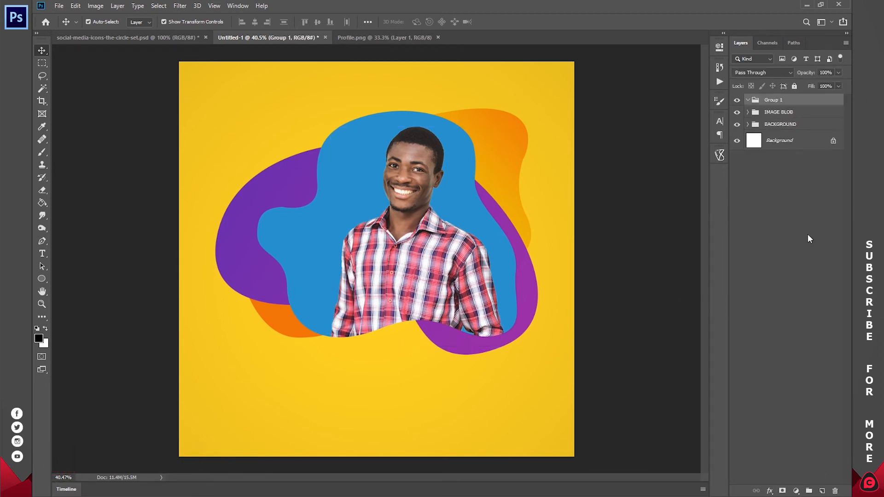
{"action": "double_click", "coordinate": [775, 101]}
{"action": "type", "text": "NAME"}
{"action": "key", "text": "Return"}
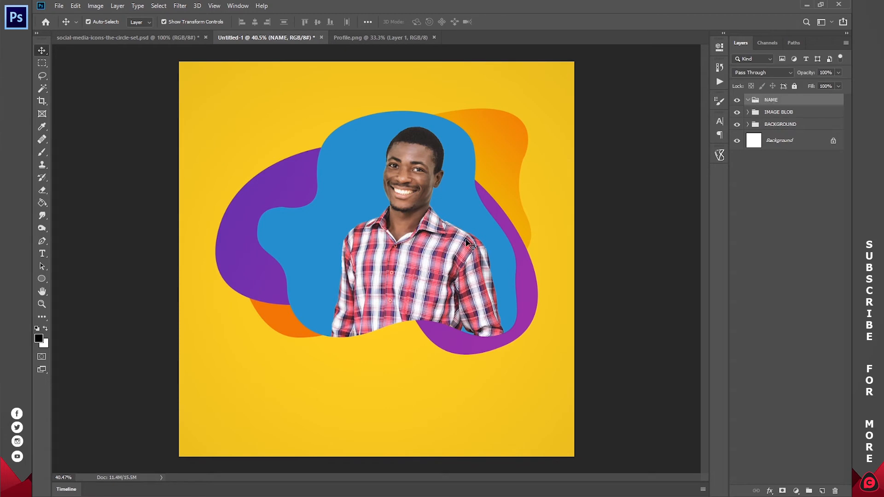
- Draw a black rectangle over the blue blob left of the portrait
{"action": "key", "text": "z"}
{"action": "left_click_drag", "start_coordinate": [274, 253], "coordinate": [454, 276]}
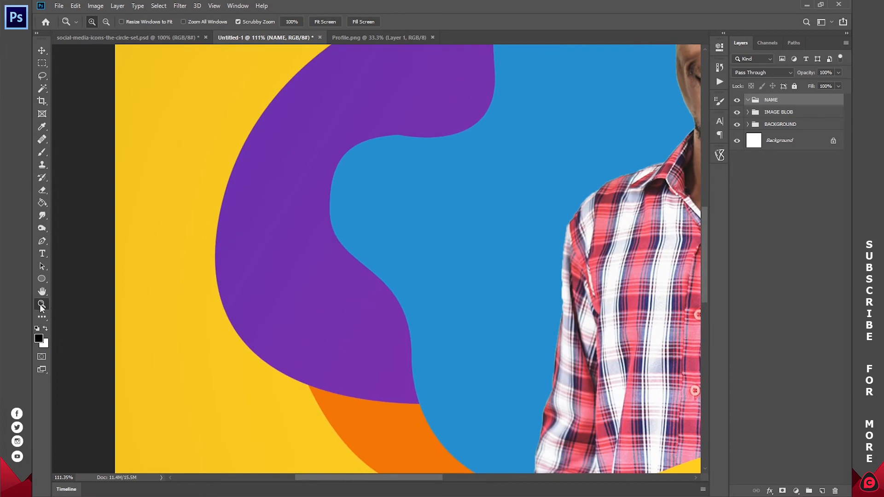
{"action": "left_click", "coordinate": [38, 277]}
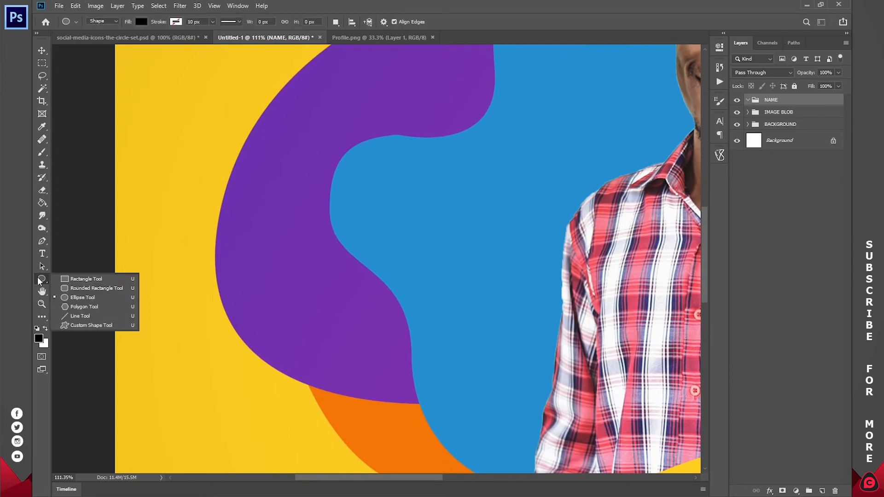
{"action": "left_click", "coordinate": [87, 279]}
{"action": "left_click_drag", "start_coordinate": [375, 202], "coordinate": [549, 248]}
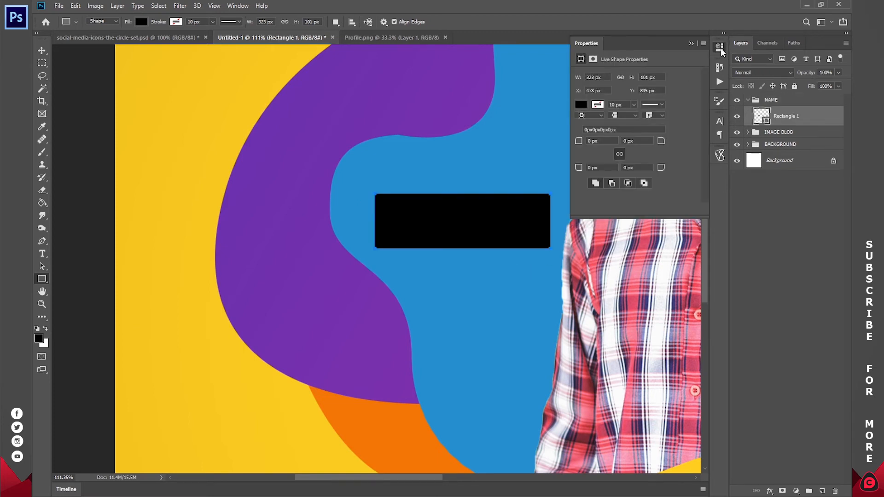
{"action": "left_click", "coordinate": [719, 48]}
- Skew the rectangle so its right side rises into a slanted label bar
{"action": "left_click_drag", "start_coordinate": [608, 174], "coordinate": [386, 180]}
{"action": "left_click", "coordinate": [44, 53]}
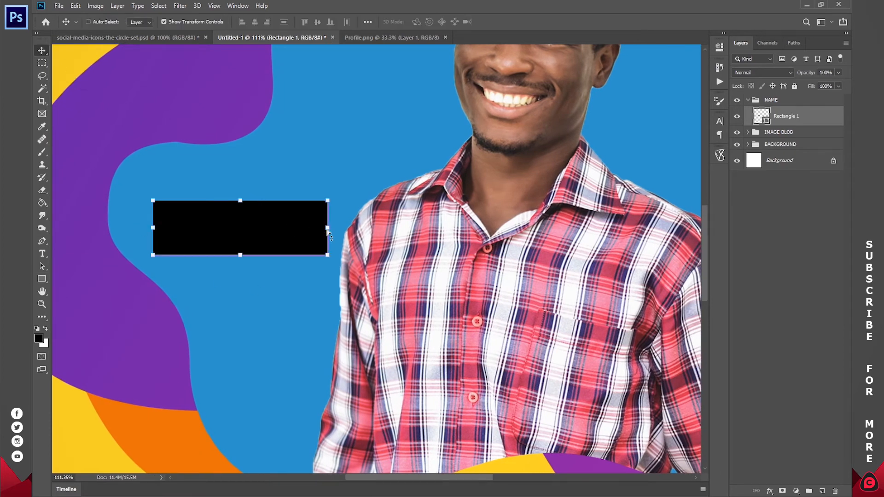
{"action": "left_click_drag", "start_coordinate": [327, 228], "coordinate": [327, 208]}
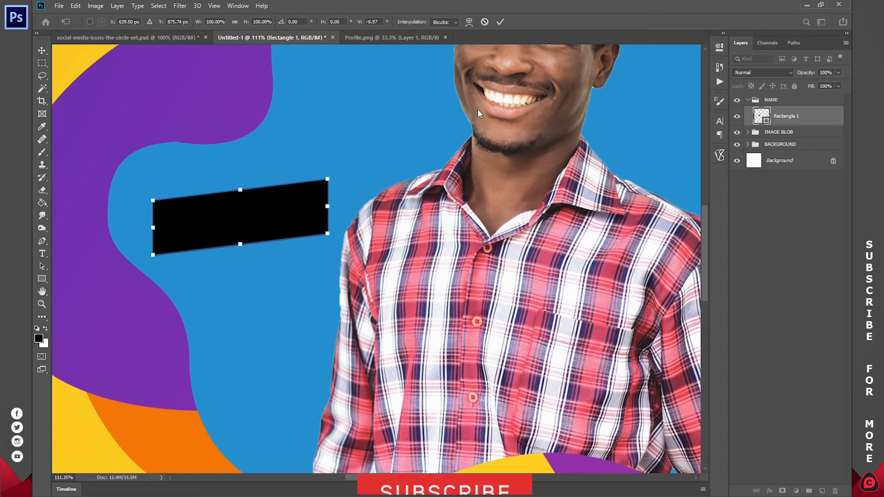
{"action": "left_click", "coordinate": [500, 23]}
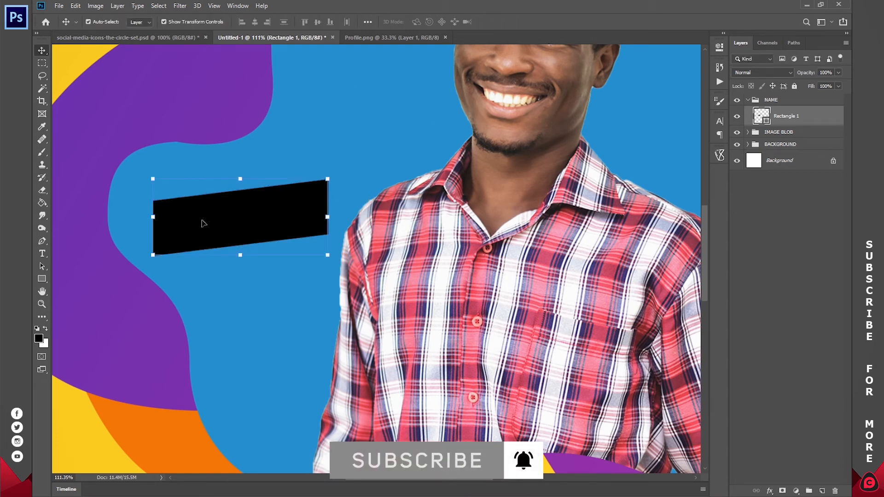
{"action": "left_click", "coordinate": [41, 254]}
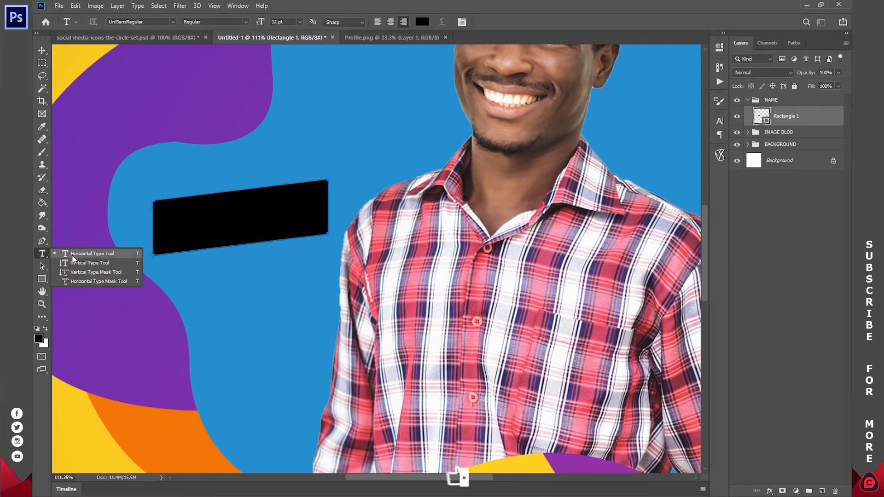
{"action": "left_click", "coordinate": [92, 254]}
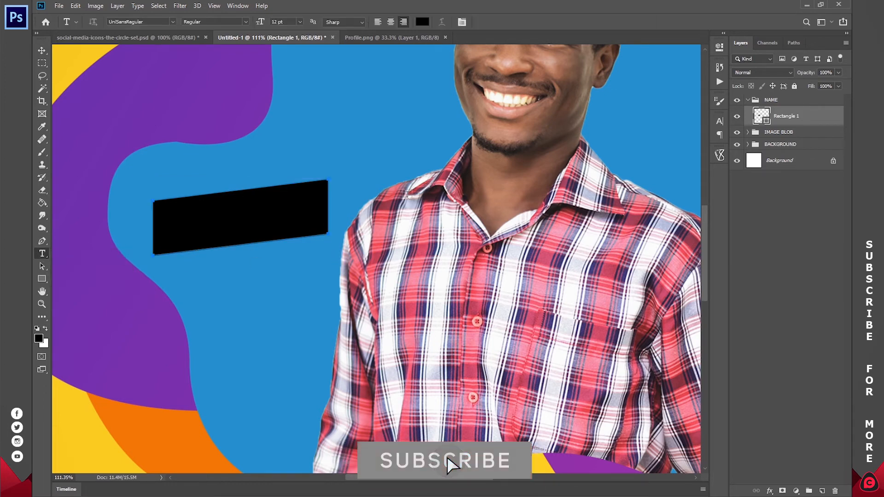
{"action": "left_click", "coordinate": [407, 185]}
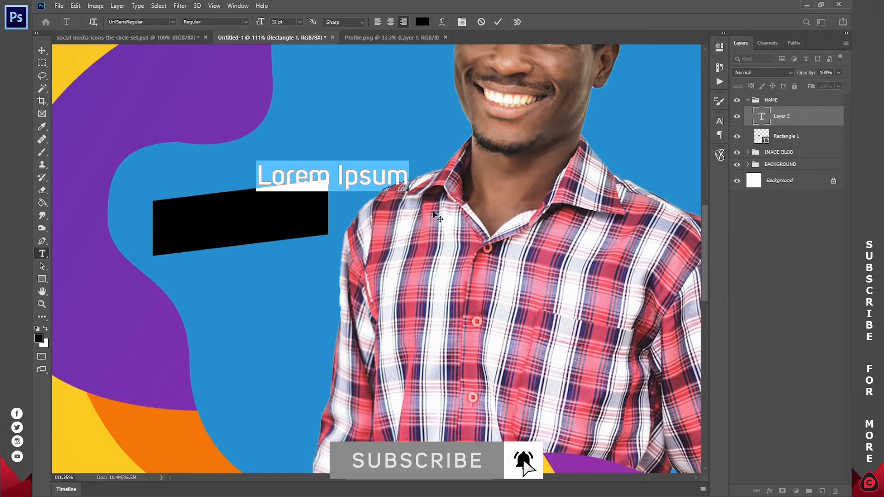
{"action": "key", "text": "BackSpace"}
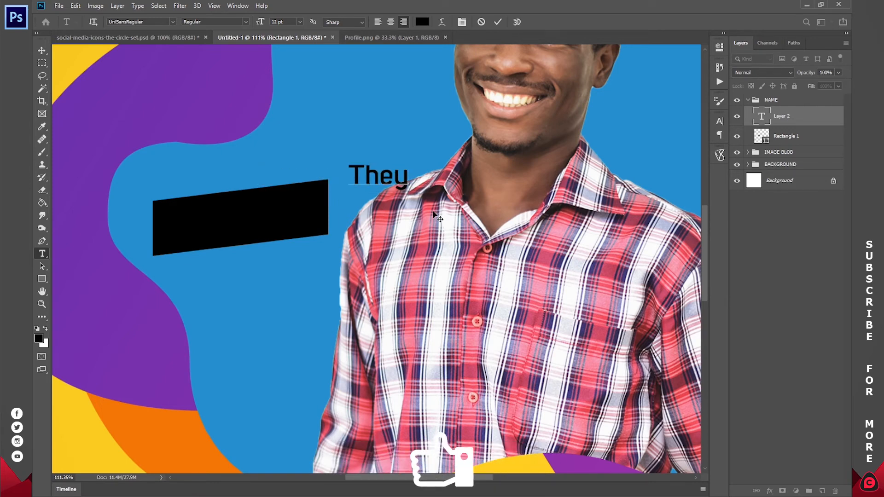
{"action": "key", "text": "Return"}
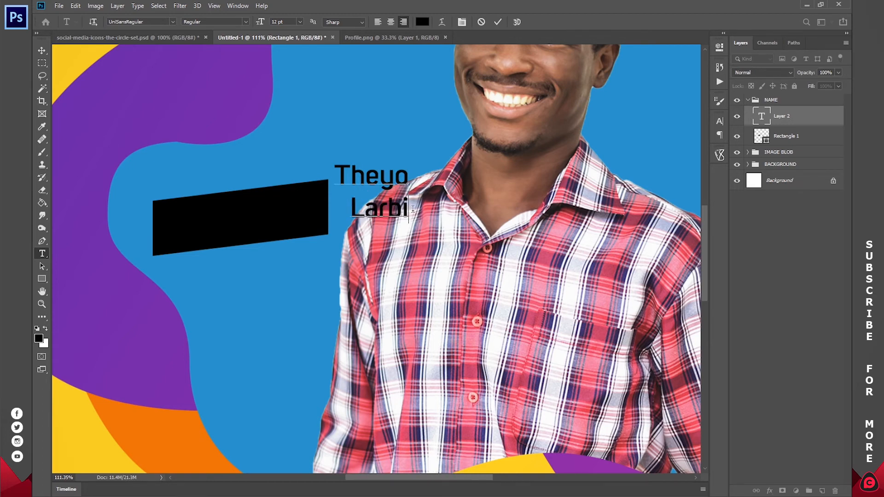
- Left-align the name, move it onto the black banner, and make it white (ffffff) UniSansBold
{"action": "key", "text": "ctrl+a"}
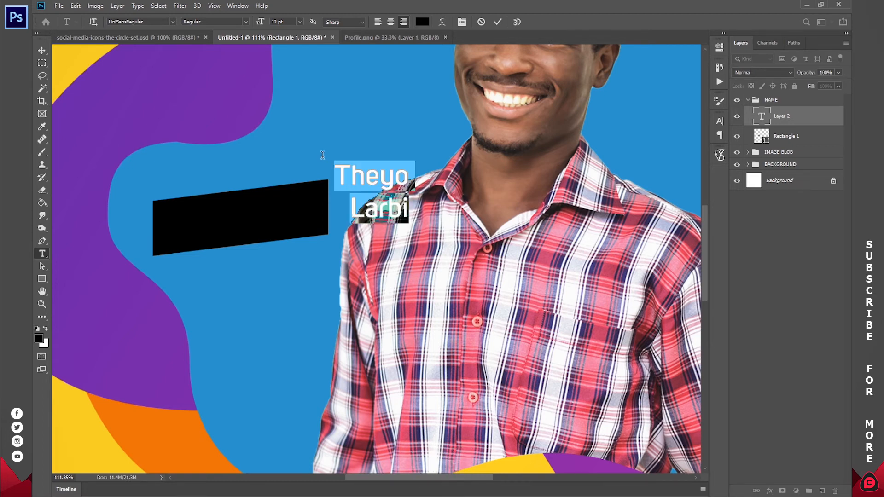
{"action": "left_click", "coordinate": [378, 22]}
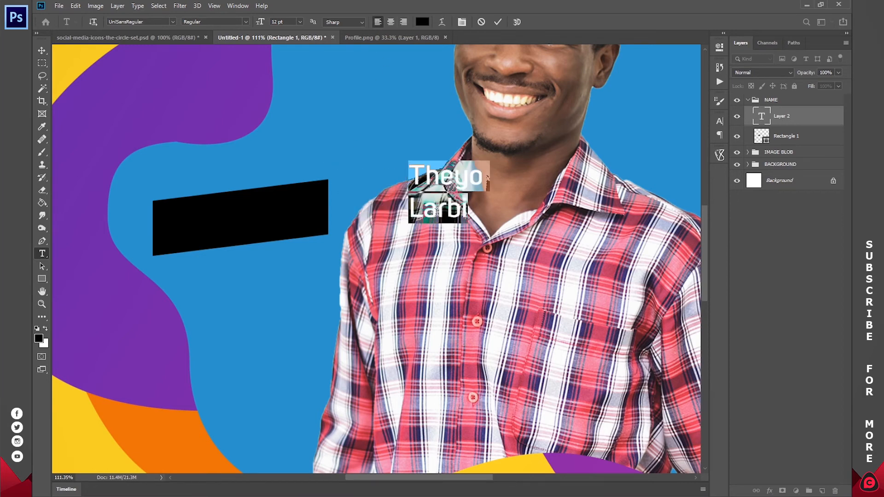
{"action": "left_click_drag", "start_coordinate": [488, 238], "coordinate": [160, 184]}
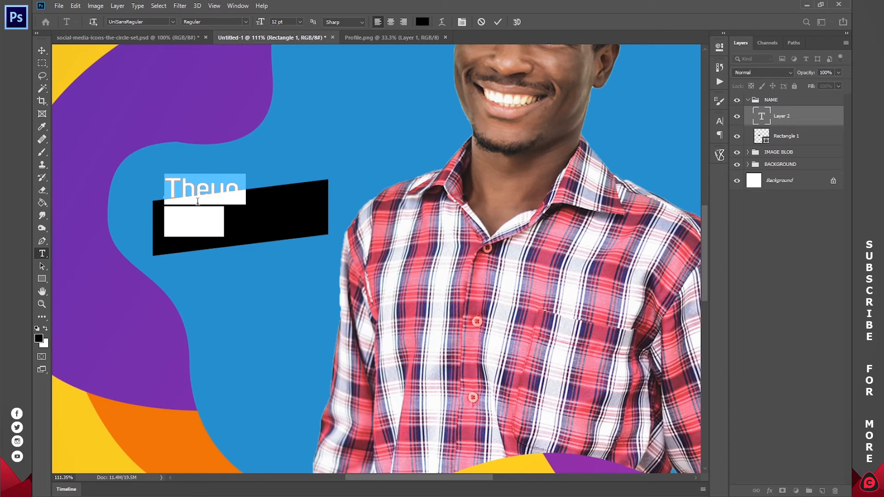
{"action": "left_click", "coordinate": [422, 22]}
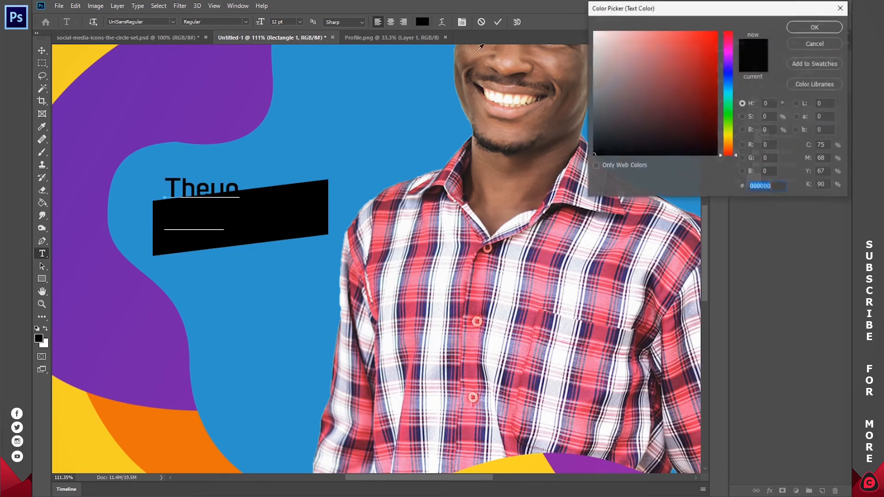
{"action": "type", "text": "ffffff"}
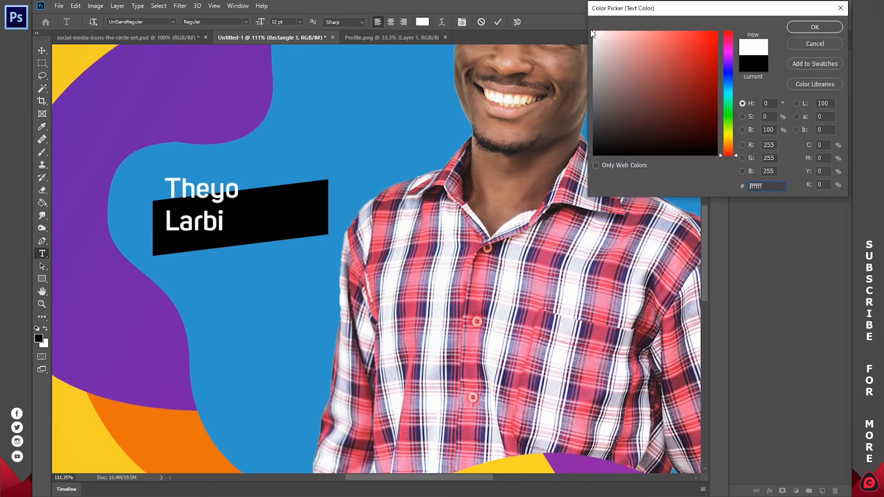
{"action": "left_click", "coordinate": [811, 28]}
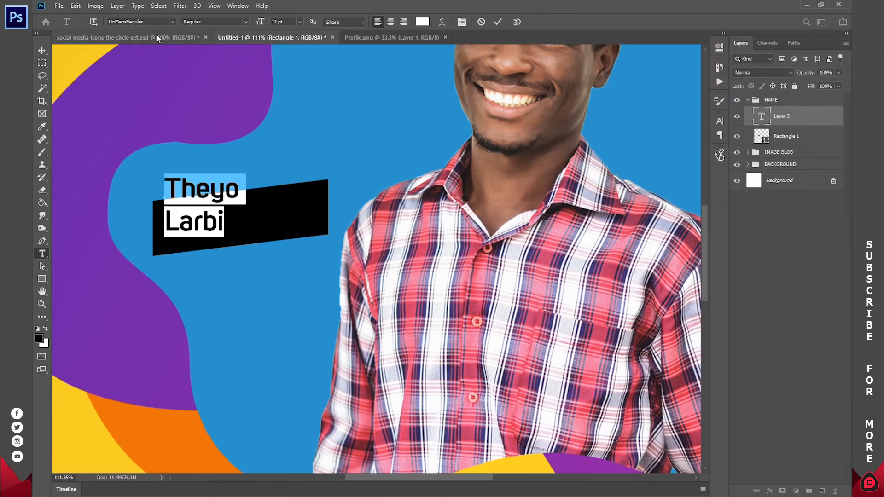
{"action": "left_click", "coordinate": [170, 21]}
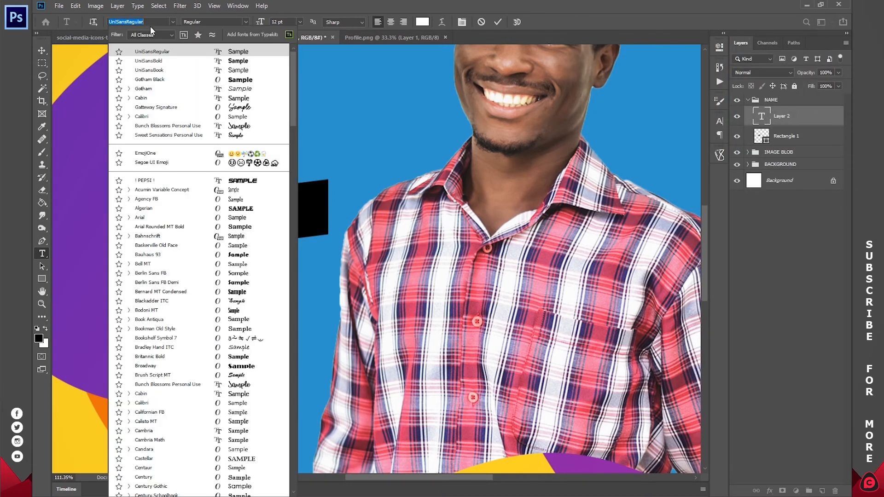
{"action": "left_click", "coordinate": [156, 61]}
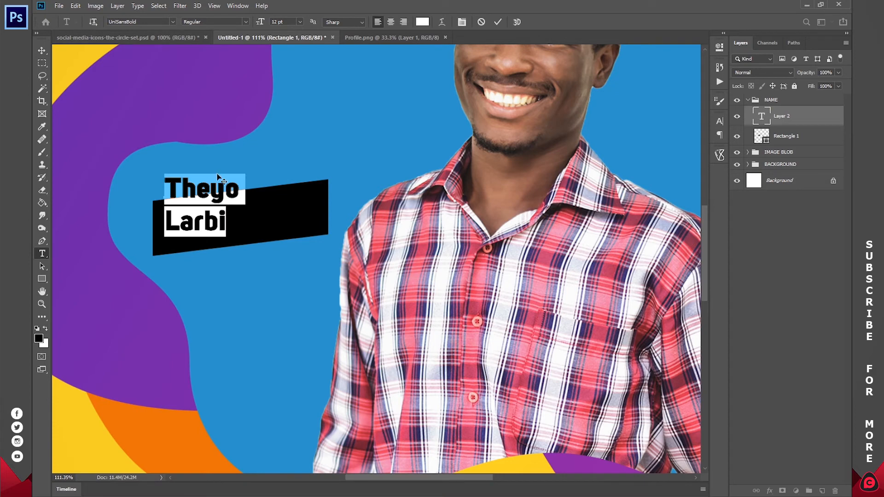
{"action": "left_click", "coordinate": [218, 229]}
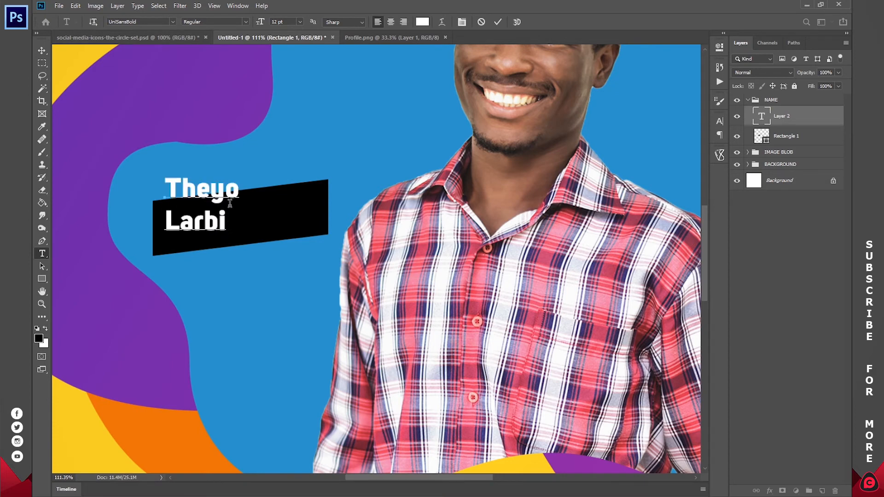
{"action": "left_click_drag", "start_coordinate": [238, 192], "coordinate": [158, 190]}
{"action": "left_click_drag", "start_coordinate": [239, 243], "coordinate": [242, 255]}
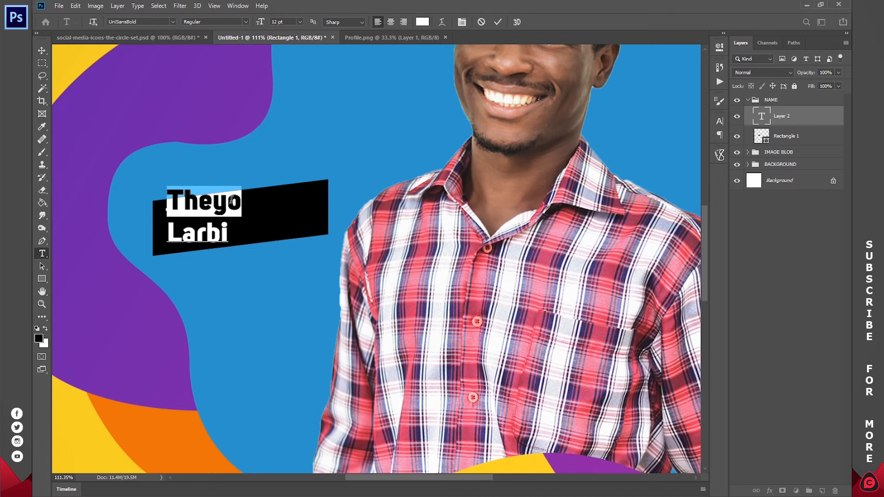
{"action": "left_click", "coordinate": [300, 22]}
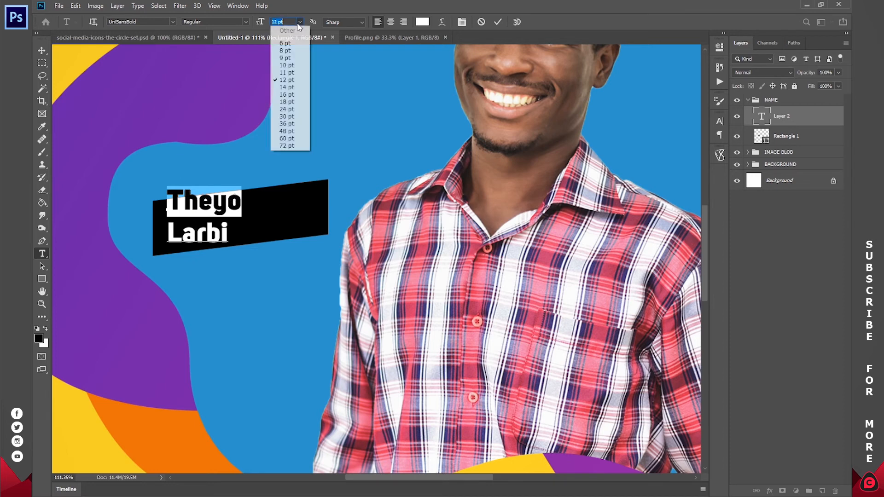
{"action": "left_click", "coordinate": [290, 63]}
{"action": "left_click_drag", "start_coordinate": [233, 225], "coordinate": [166, 235]}
{"action": "left_click", "coordinate": [299, 22]}
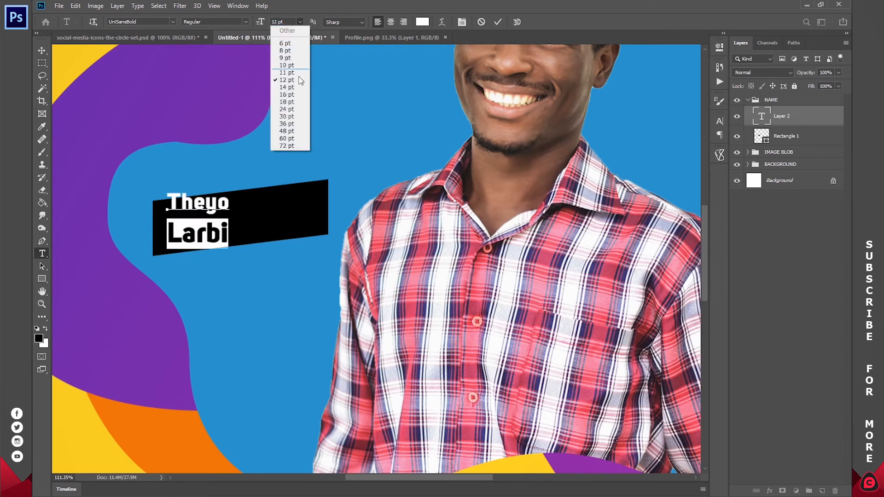
{"action": "left_click", "coordinate": [286, 125]}
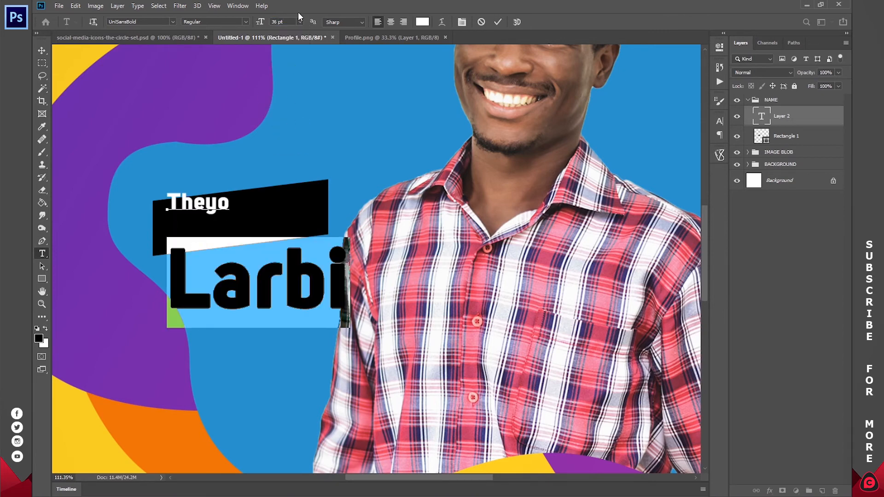
{"action": "left_click", "coordinate": [300, 22]}
{"action": "left_click", "coordinate": [290, 117]}
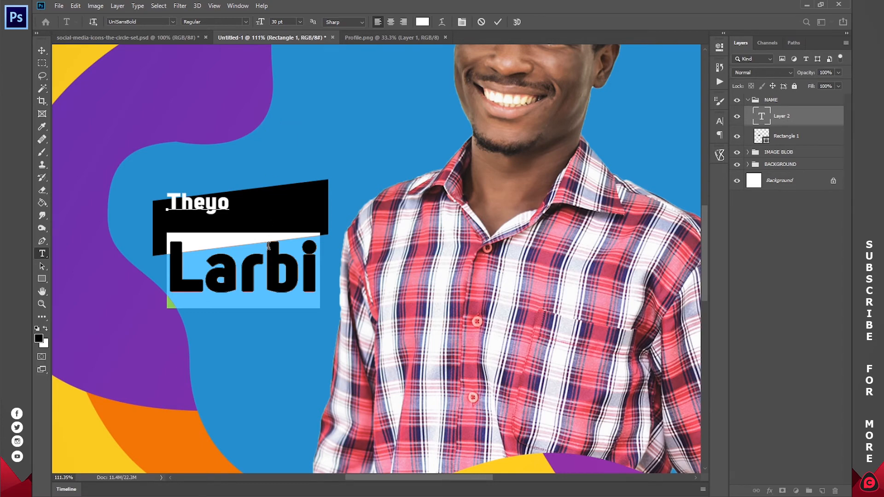
{"action": "left_click", "coordinate": [240, 267]}
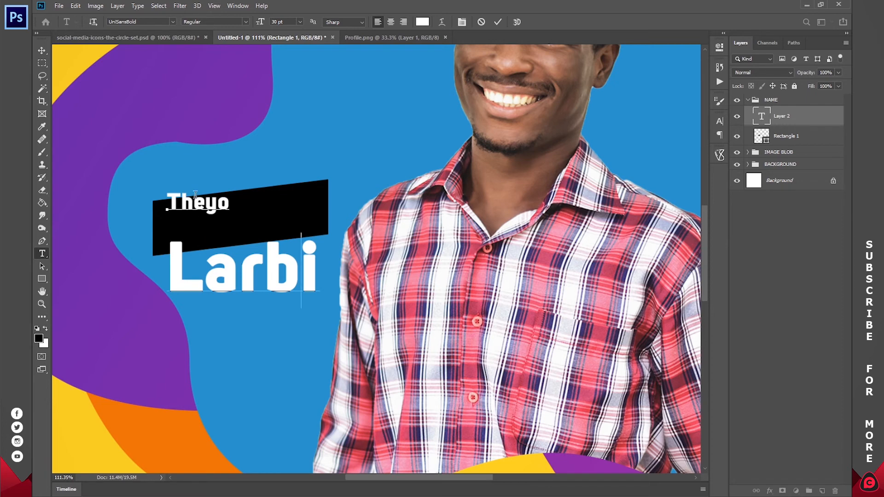
{"action": "left_click_drag", "start_coordinate": [318, 264], "coordinate": [155, 264]}
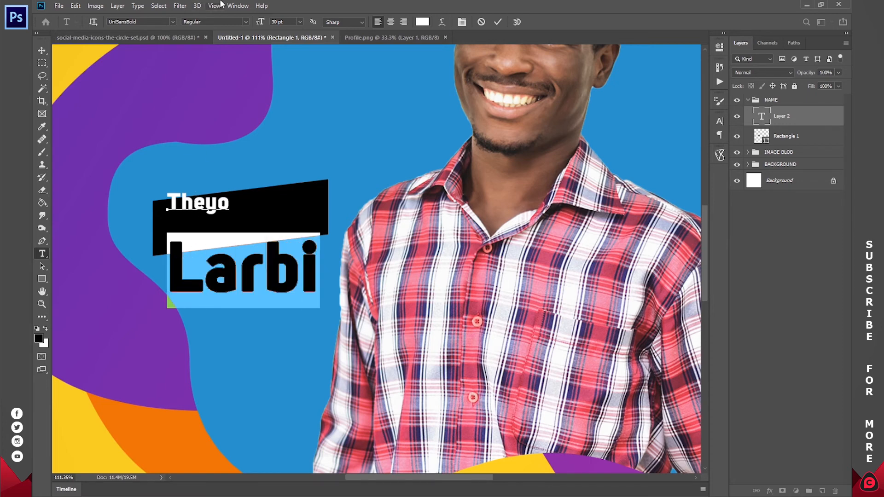
- In the Character panel, set Larbi's leading to 25 pt and commit the name text
{"action": "left_click", "coordinate": [234, 6]}
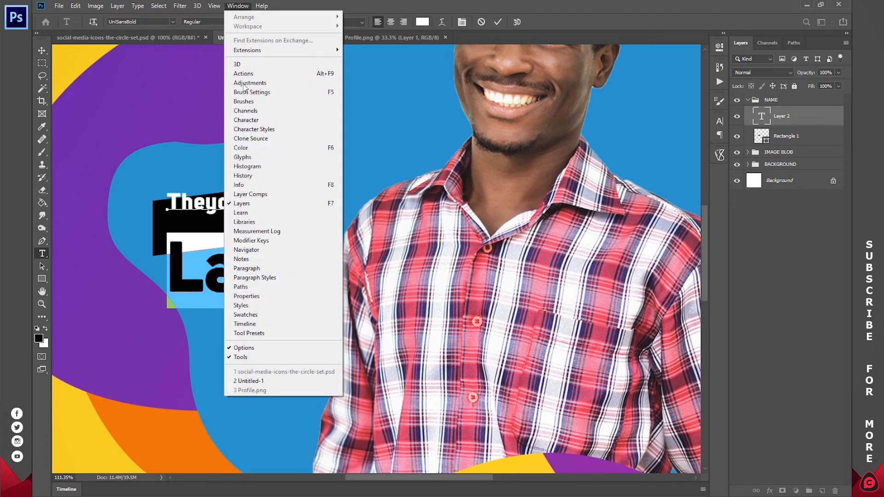
{"action": "left_click", "coordinate": [252, 121]}
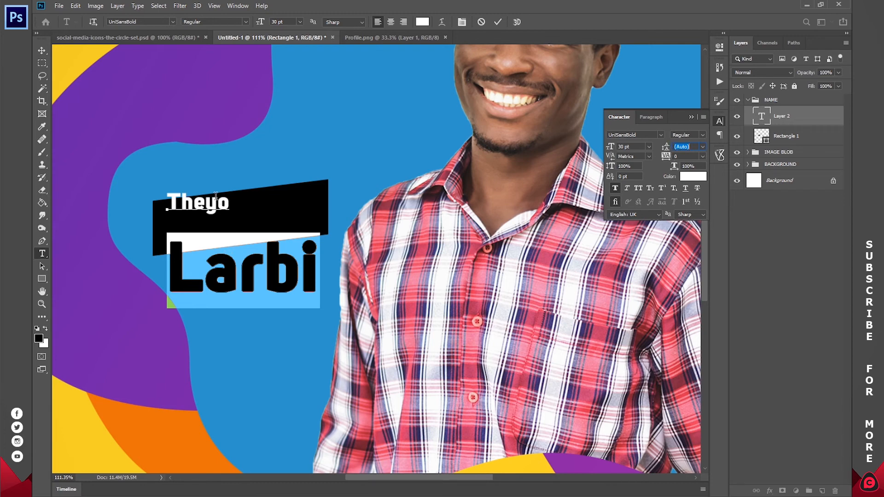
{"action": "left_click_drag", "start_coordinate": [193, 203], "coordinate": [220, 203]}
{"action": "left_click", "coordinate": [243, 271]}
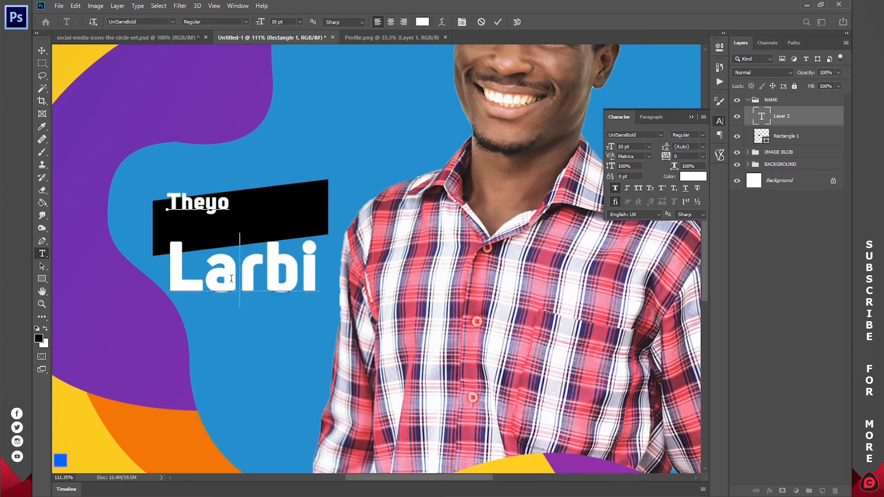
{"action": "double_click", "coordinate": [263, 271]}
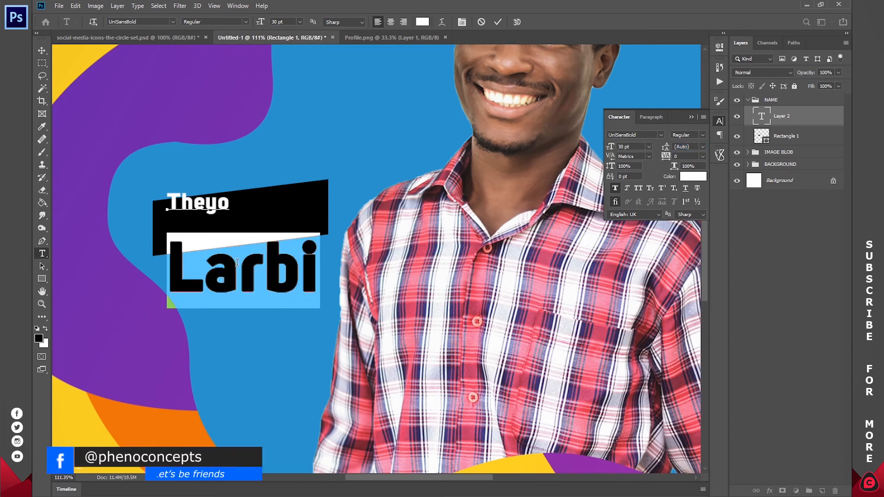
{"action": "mouse_move", "coordinate": [668, 146]}
{"action": "left_mouse_down"}
{"action": "mouse_move", "coordinate": [659, 147]}
{"action": "mouse_move", "coordinate": [680, 148]}
{"action": "mouse_move", "coordinate": [660, 148]}
{"action": "left_mouse_up"}
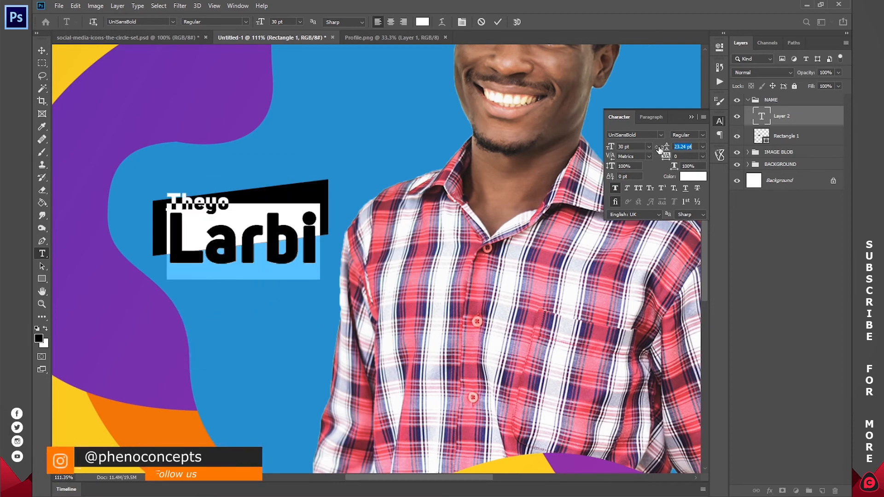
{"action": "left_click_drag", "start_coordinate": [660, 148], "coordinate": [659, 148]}
{"action": "left_click", "coordinate": [686, 147]}
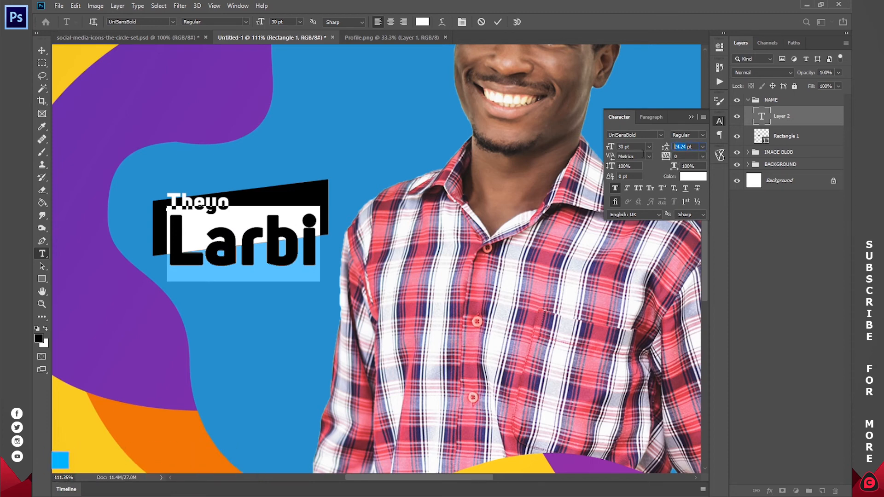
{"action": "type", "text": "25"}
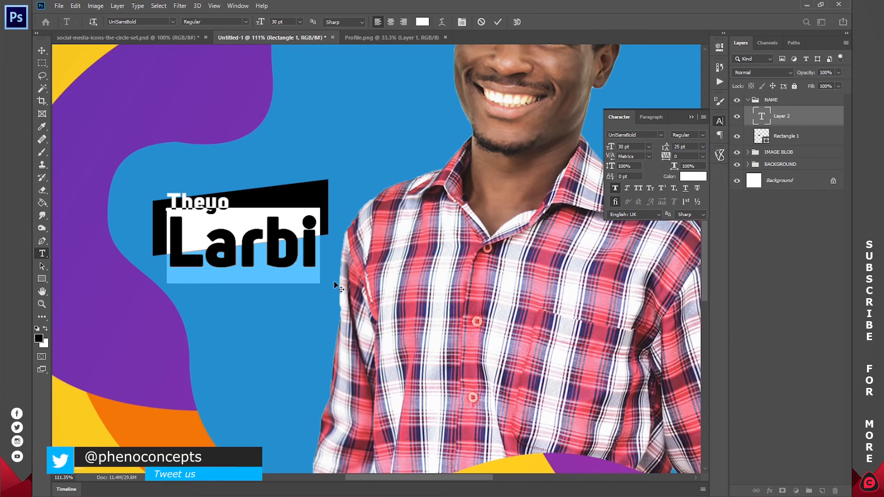
{"action": "left_click", "coordinate": [266, 254]}
{"action": "left_click", "coordinate": [498, 21]}
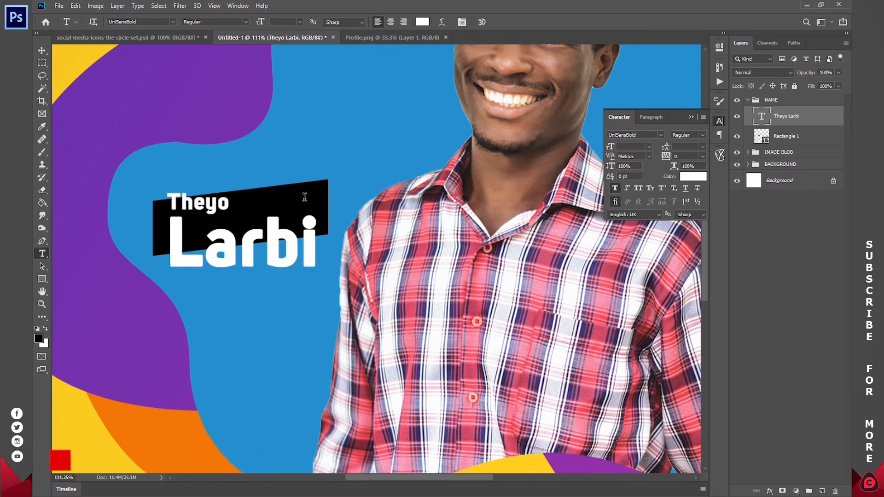
{"action": "left_click", "coordinate": [42, 50]}
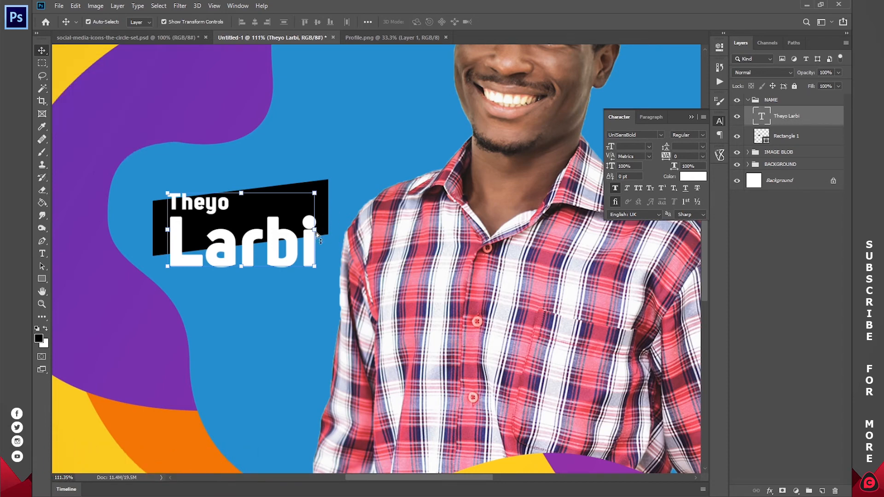
{"action": "key", "text": "ctrl"}
{"action": "left_click_drag", "start_coordinate": [317, 232], "coordinate": [323, 213]}
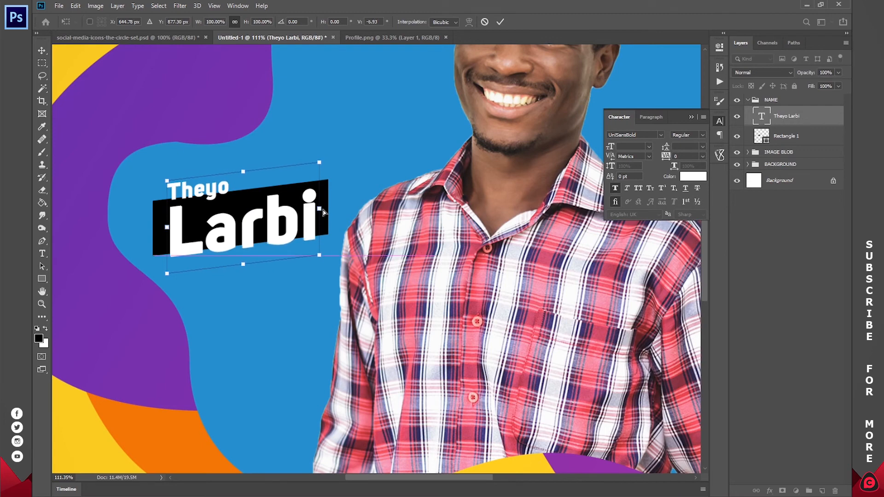
{"action": "left_click", "coordinate": [500, 22]}
{"action": "key", "text": "z"}
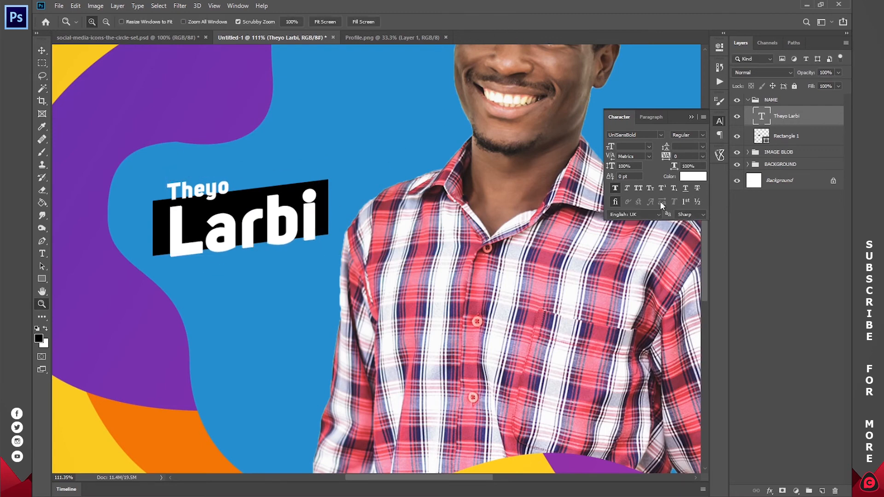
{"action": "left_click", "coordinate": [789, 135]}
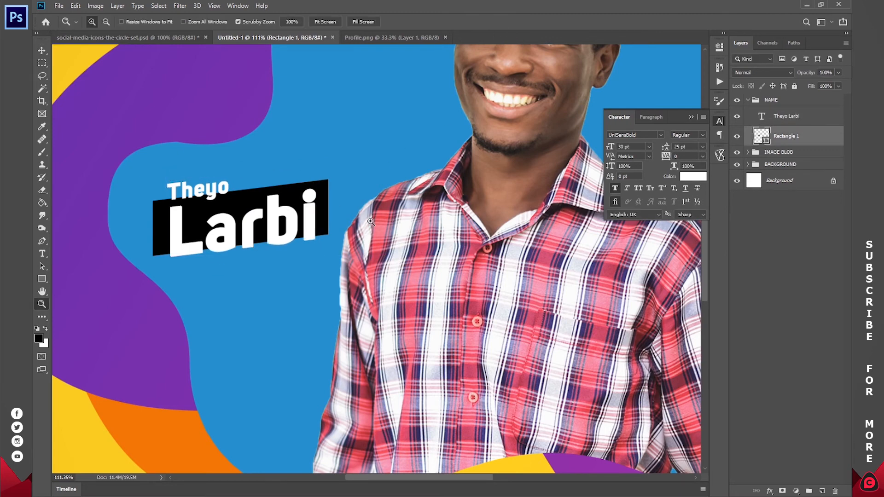
{"action": "key", "text": "v"}
{"action": "left_click_drag", "start_coordinate": [383, 191], "coordinate": [383, 200]}
{"action": "left_click_drag", "start_coordinate": [242, 261], "coordinate": [240, 275]}
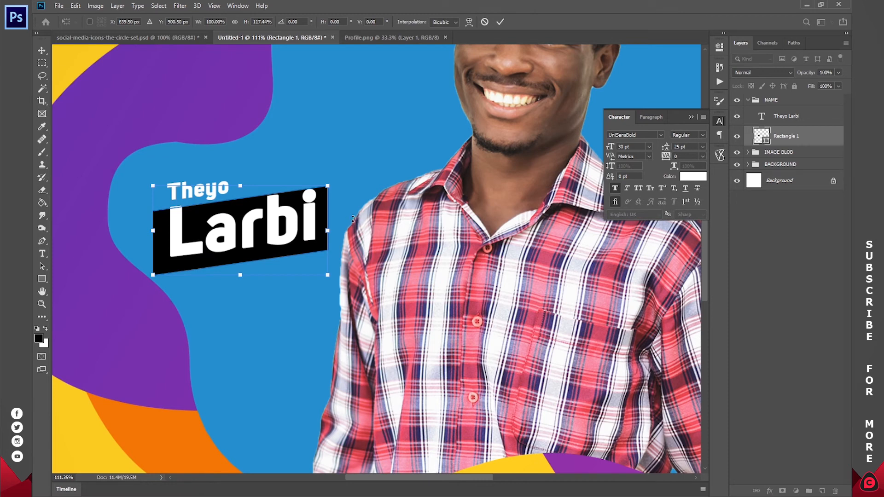
{"action": "key", "text": "Return"}
{"action": "left_click_drag", "start_coordinate": [352, 228], "coordinate": [351, 223]}
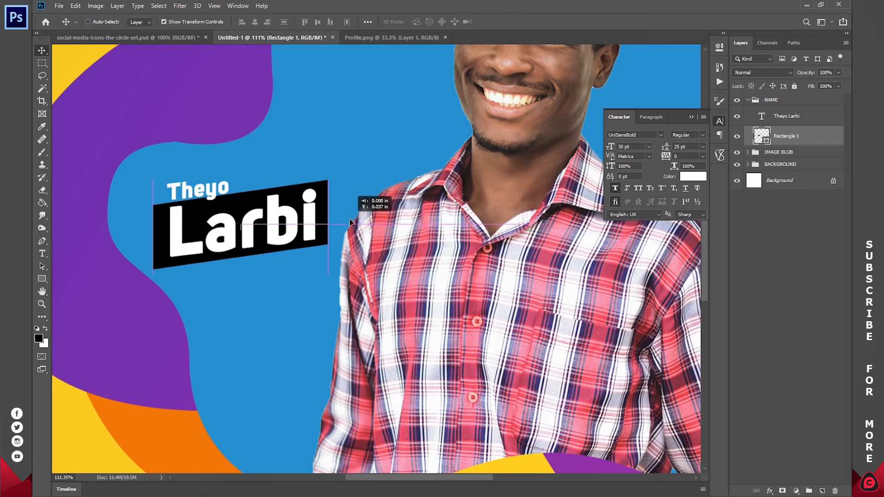
{"action": "left_click_drag", "start_coordinate": [351, 222], "coordinate": [351, 223]}
{"action": "key", "text": "t"}
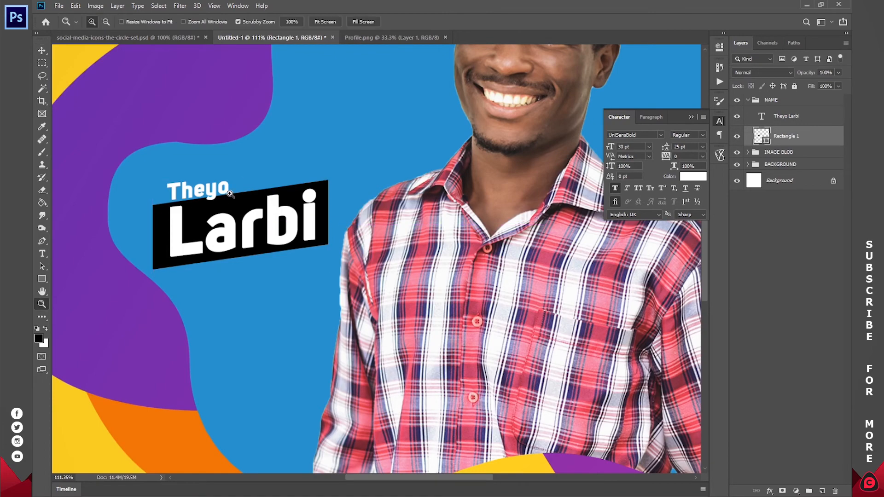
{"action": "key", "text": "z"}
{"action": "left_click", "coordinate": [293, 22]}
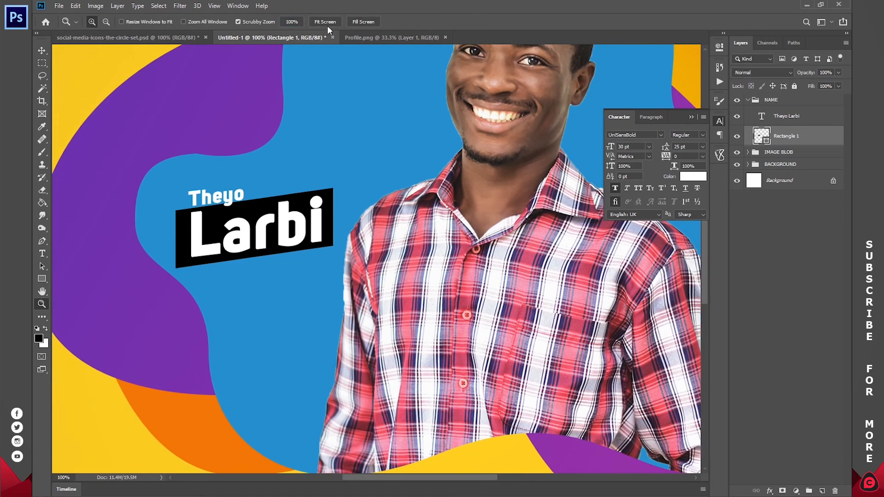
{"action": "left_click", "coordinate": [327, 24]}
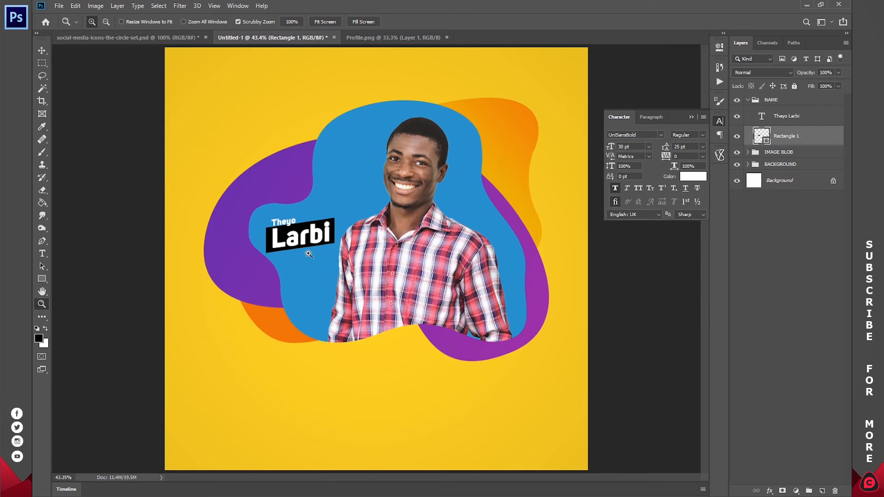
{"action": "key", "text": "t"}
{"action": "double_click", "coordinate": [287, 221]}
{"action": "left_click", "coordinate": [422, 21]}
{"action": "left_click_drag", "start_coordinate": [607, 147], "coordinate": [594, 156]}
{"action": "left_click", "coordinate": [814, 26]}
{"action": "left_click", "coordinate": [498, 21]}
{"action": "key", "text": "ctrl+z"}
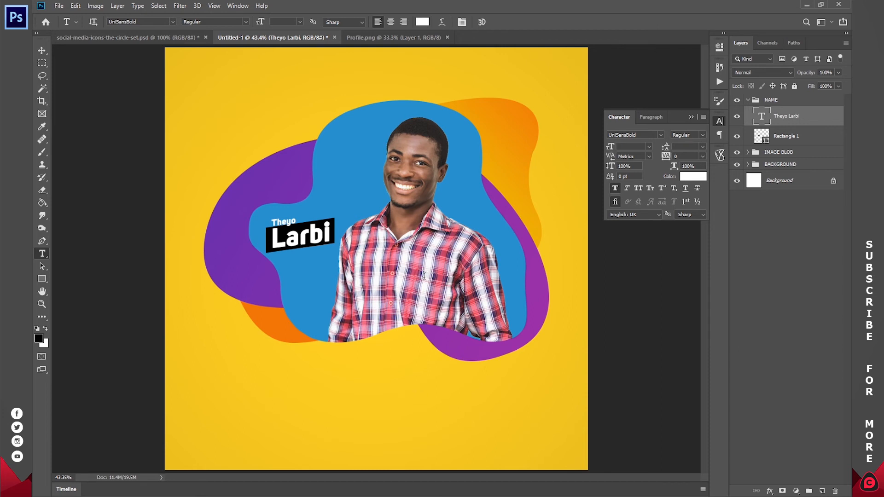
{"action": "left_click", "coordinate": [149, 38]}
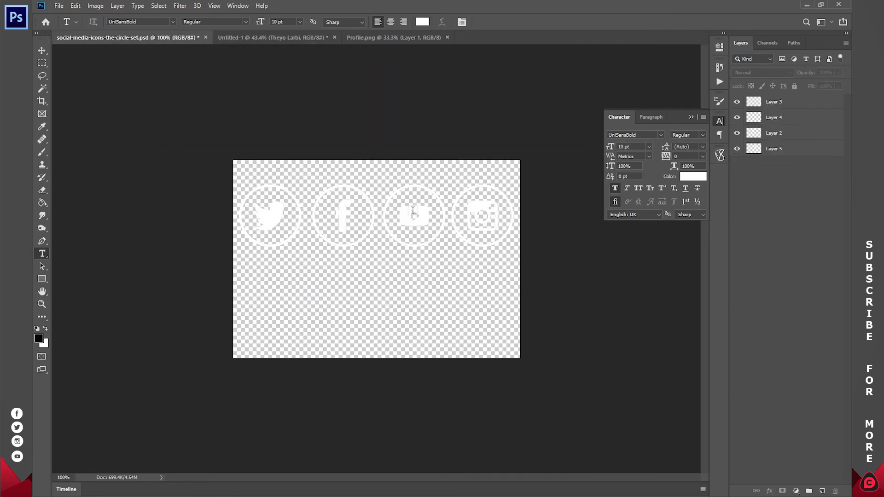
- Merge icon Layers 3–5 into a single layer and drag the icon row lower
{"action": "key", "text": "v"}
{"action": "left_click", "coordinate": [780, 105]}
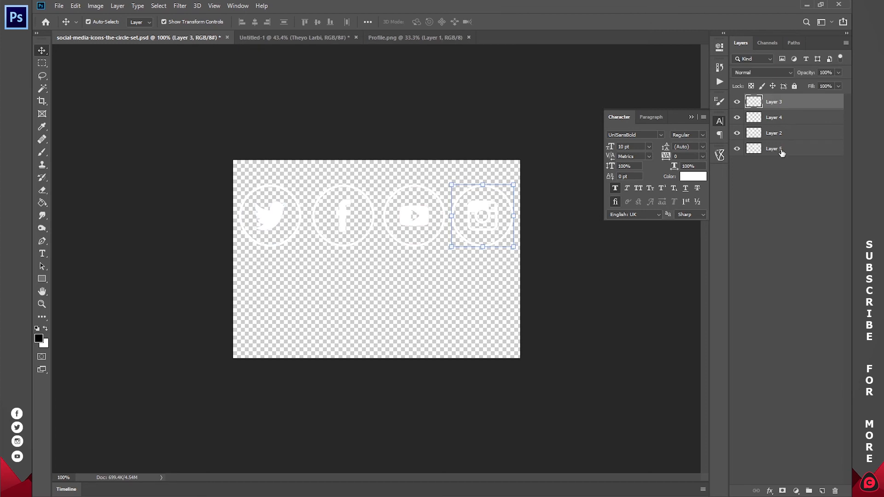
{"action": "left_click", "coordinate": [785, 148], "text": "shift"}
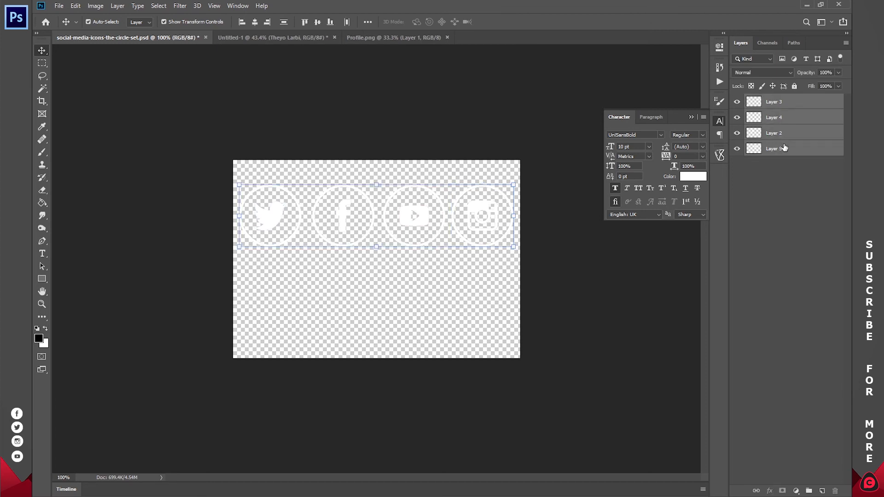
{"action": "right_click", "coordinate": [783, 117]}
{"action": "left_click", "coordinate": [702, 373]}
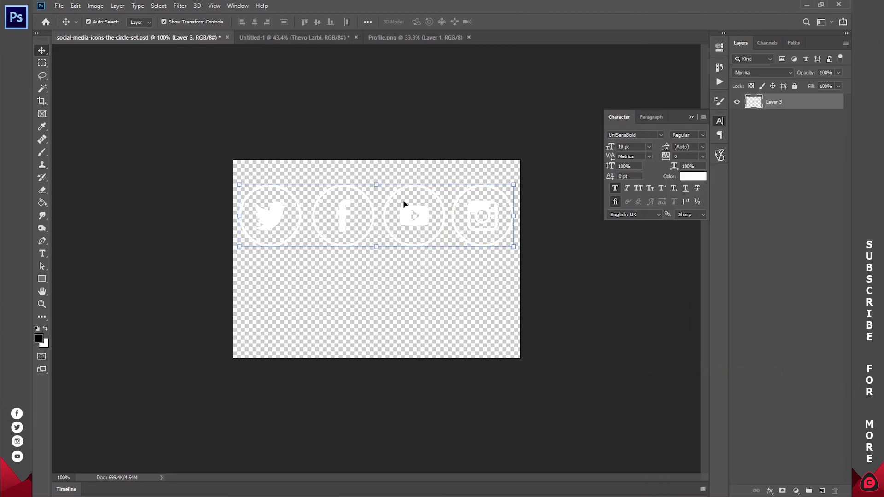
{"action": "left_click_drag", "start_coordinate": [416, 218], "coordinate": [416, 251]}
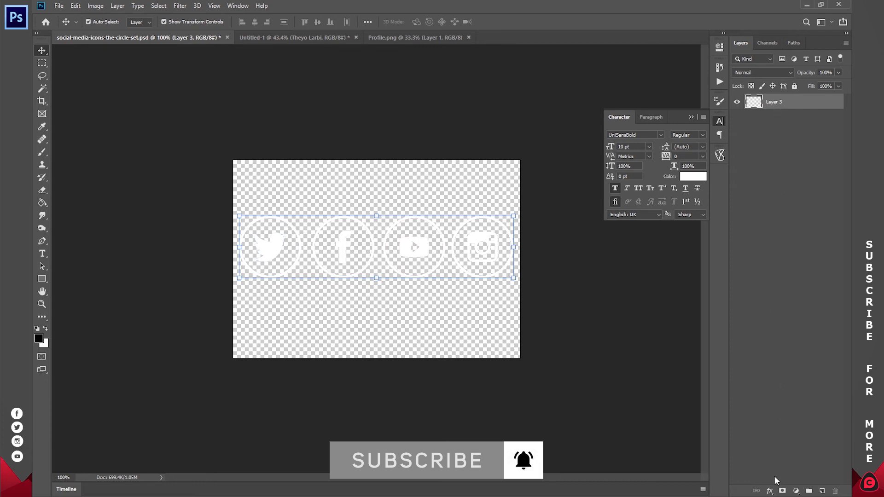
- Give the merged icons a black (000000) Color Overlay, then drag them toward the portrait document
{"action": "left_click", "coordinate": [770, 491]}
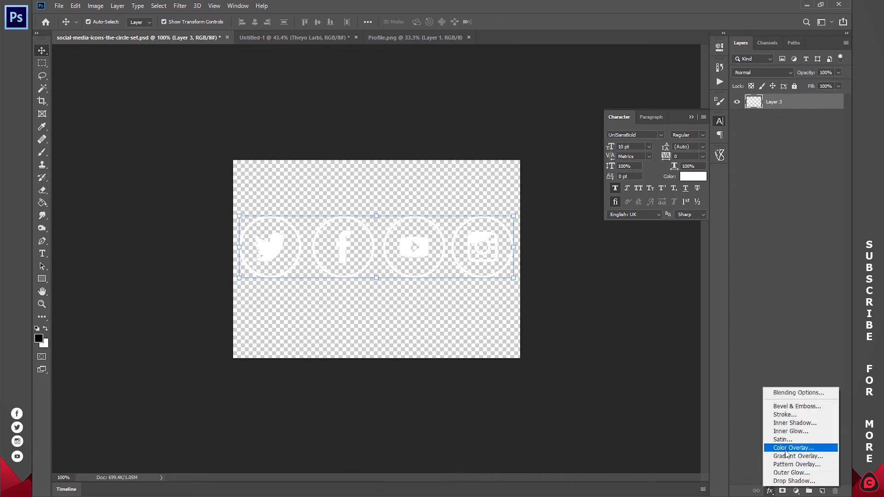
{"action": "left_click", "coordinate": [800, 449]}
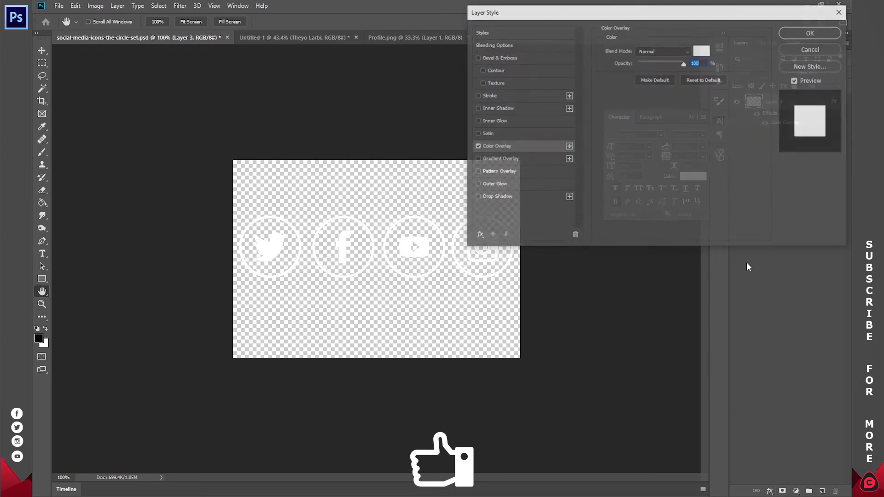
{"action": "left_click", "coordinate": [704, 52]}
{"action": "left_click_drag", "start_coordinate": [627, 111], "coordinate": [556, 183]}
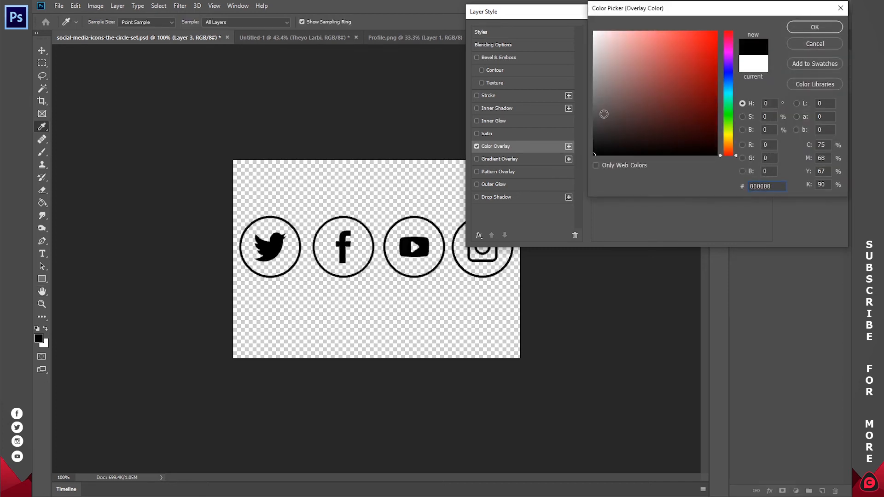
{"action": "left_click", "coordinate": [814, 27]}
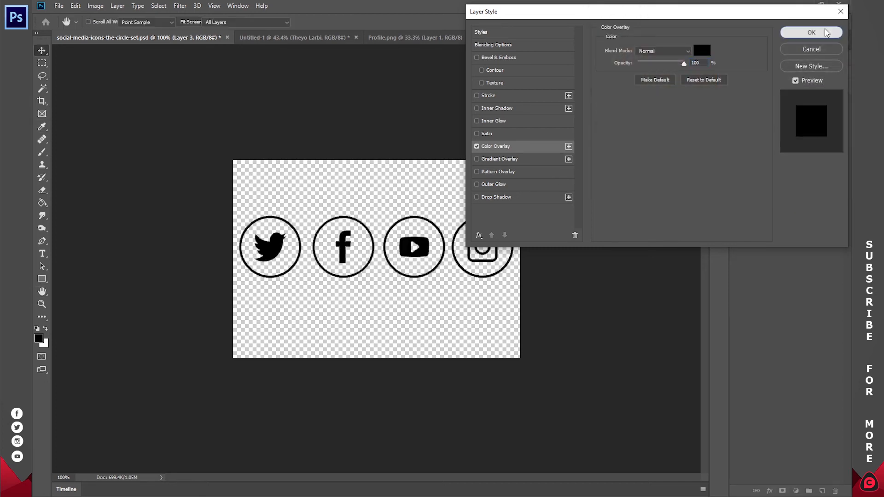
{"action": "left_click", "coordinate": [811, 28]}
{"action": "key", "text": "ctrl"}
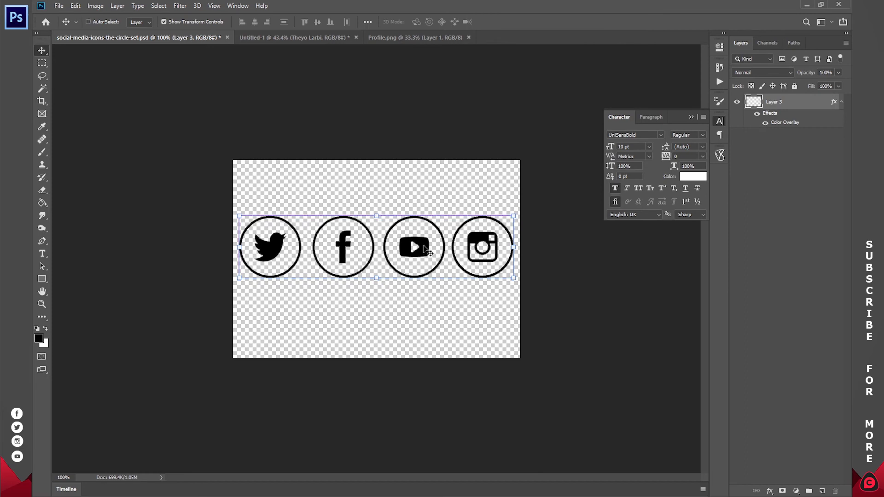
{"action": "left_click_drag", "start_coordinate": [426, 250], "coordinate": [399, 405]}
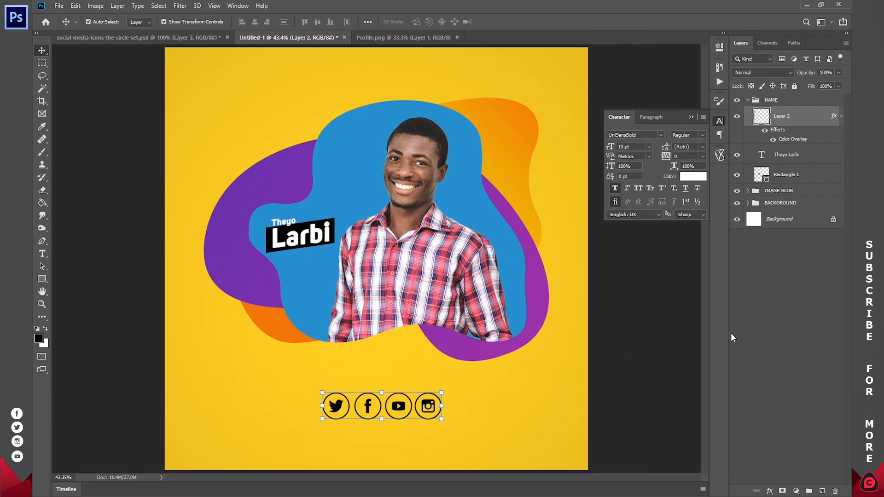
- Place the icon row beneath the portrait and centre it on a vertical centre guide
{"action": "left_click", "coordinate": [747, 333]}
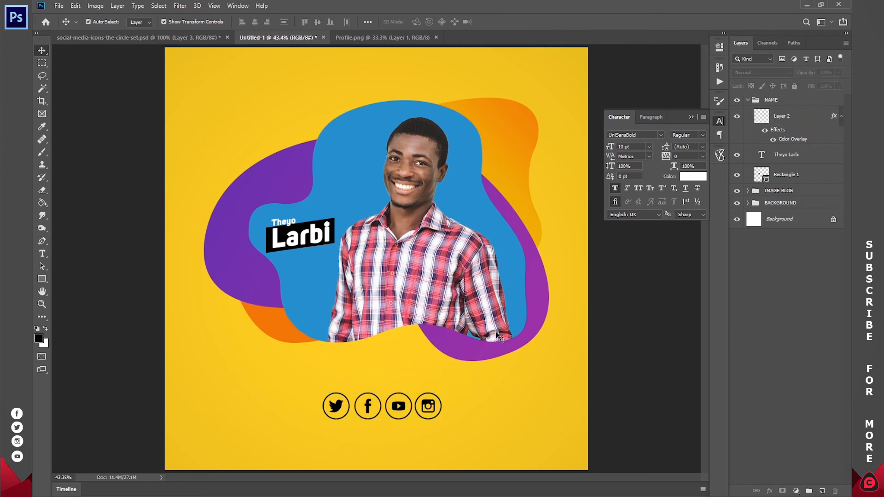
{"action": "key", "text": "ctrl+r"}
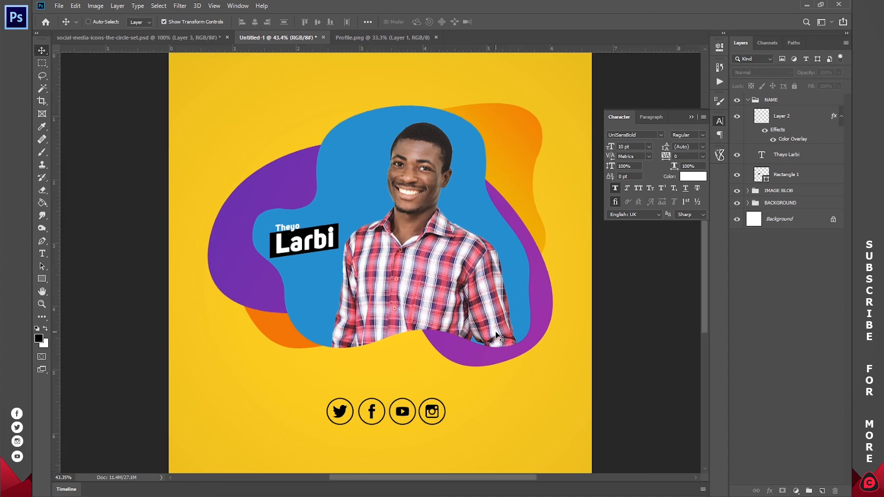
{"action": "left_click_drag", "start_coordinate": [57, 194], "coordinate": [381, 194]}
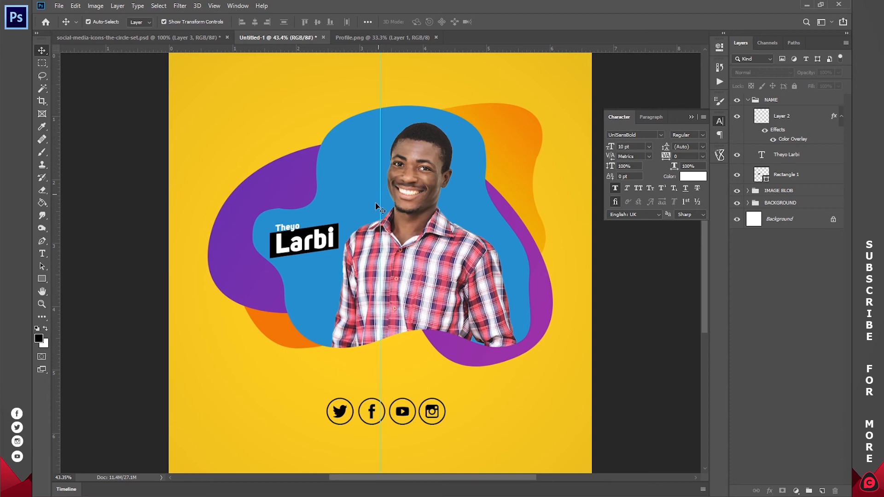
{"action": "left_click", "coordinate": [398, 410]}
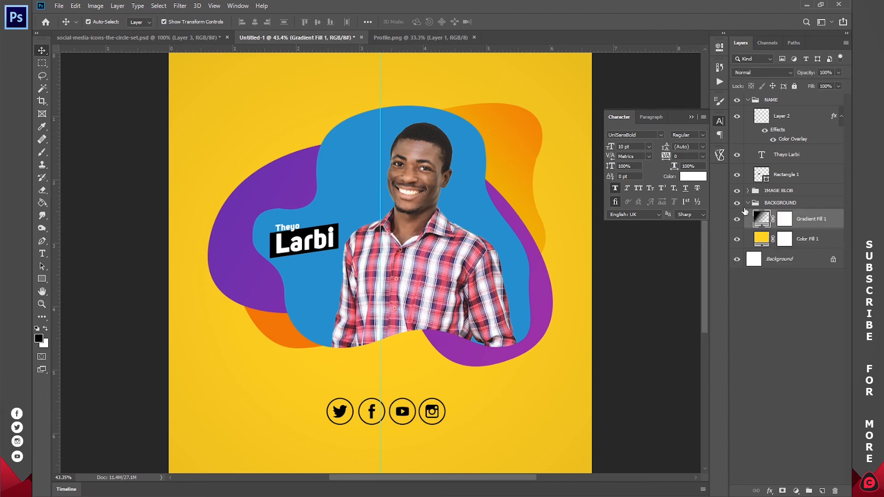
{"action": "left_click", "coordinate": [748, 203]}
{"action": "left_click", "coordinate": [785, 116]}
{"action": "left_click_drag", "start_coordinate": [512, 429], "coordinate": [502, 429]}
{"action": "key", "text": "z"}
{"action": "left_click_drag", "start_coordinate": [402, 436], "coordinate": [445, 314]}
{"action": "key", "text": "t"}
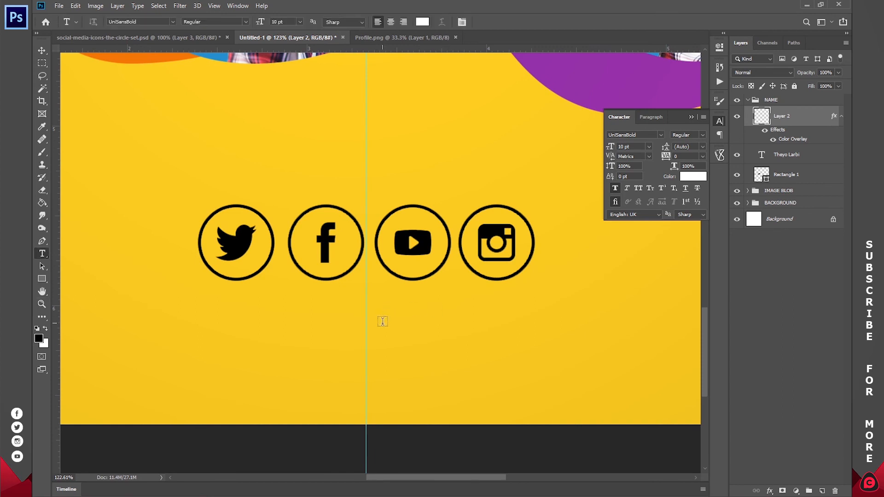
{"action": "left_click", "coordinate": [382, 321]}
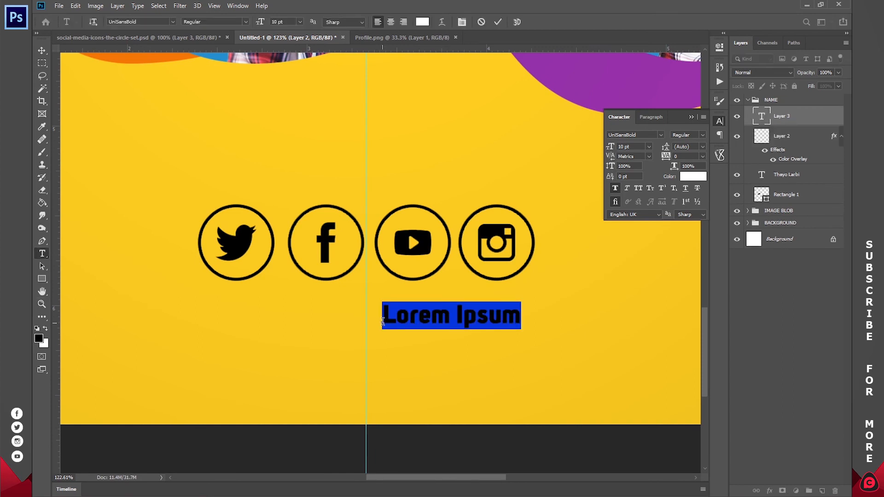
{"action": "key", "text": "ctrl+a"}
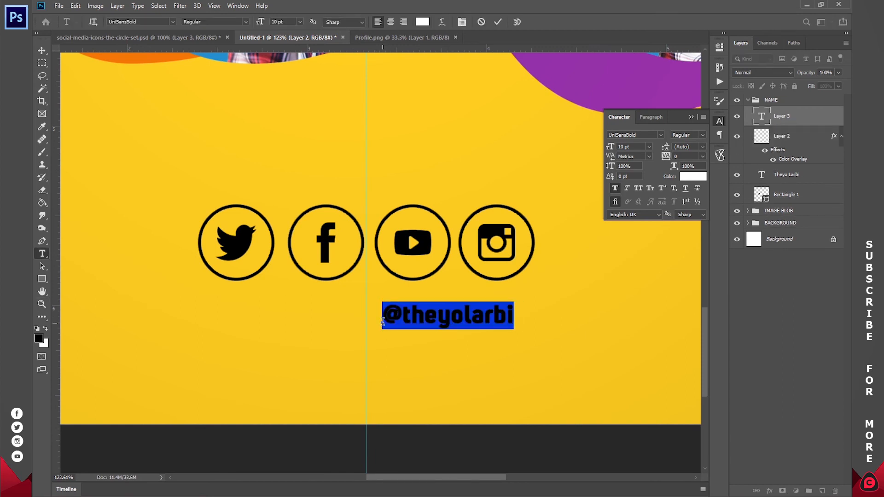
{"action": "left_click", "coordinate": [423, 22]}
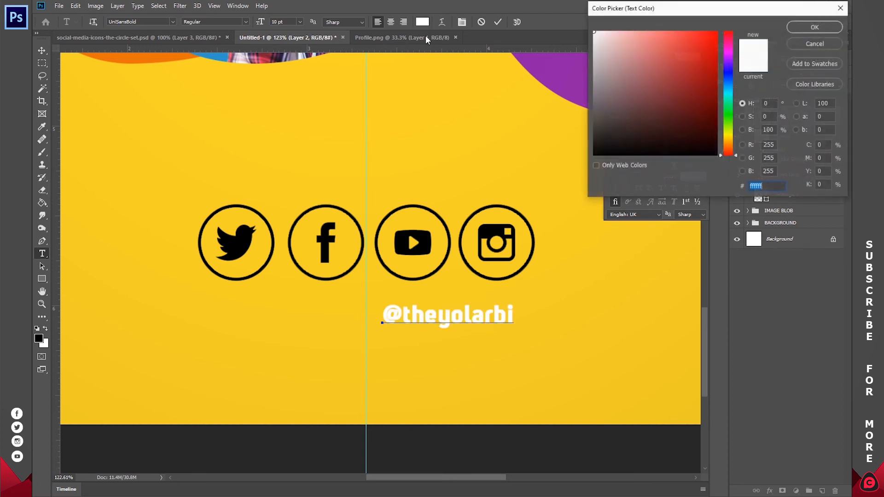
{"action": "left_click_drag", "start_coordinate": [601, 104], "coordinate": [594, 155]}
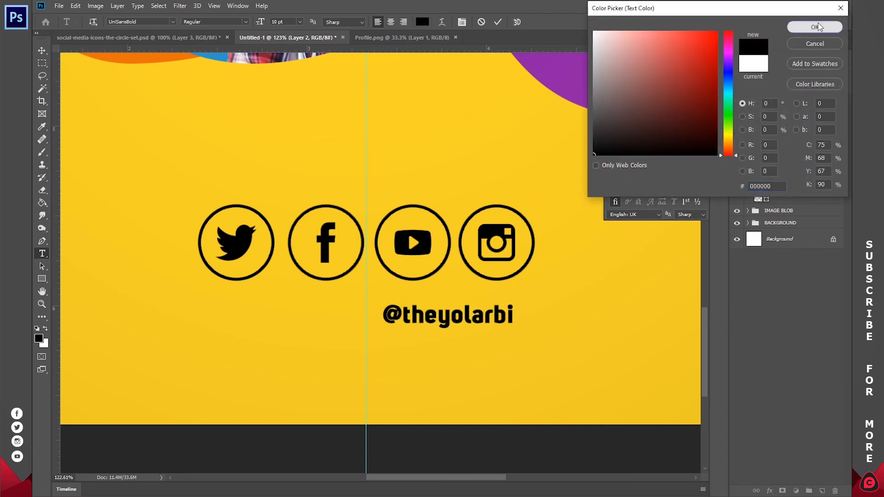
{"action": "left_click", "coordinate": [816, 28]}
{"action": "left_click", "coordinate": [393, 22]}
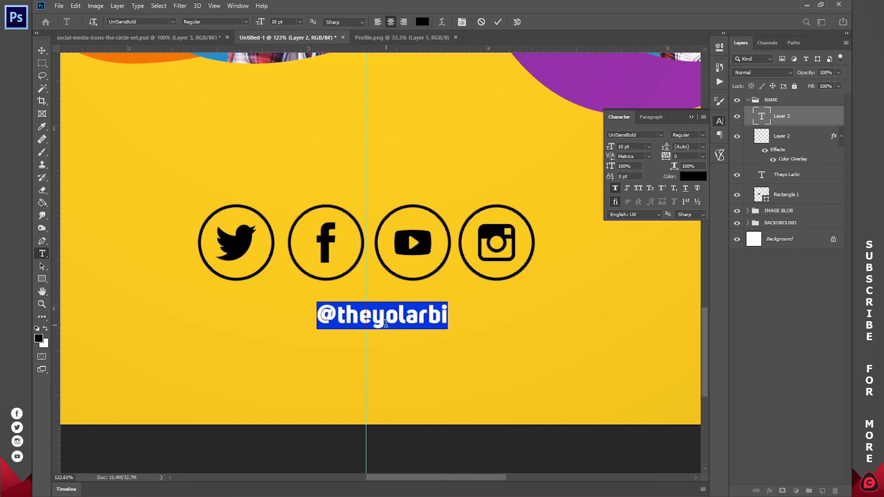
{"action": "left_click", "coordinate": [386, 325]}
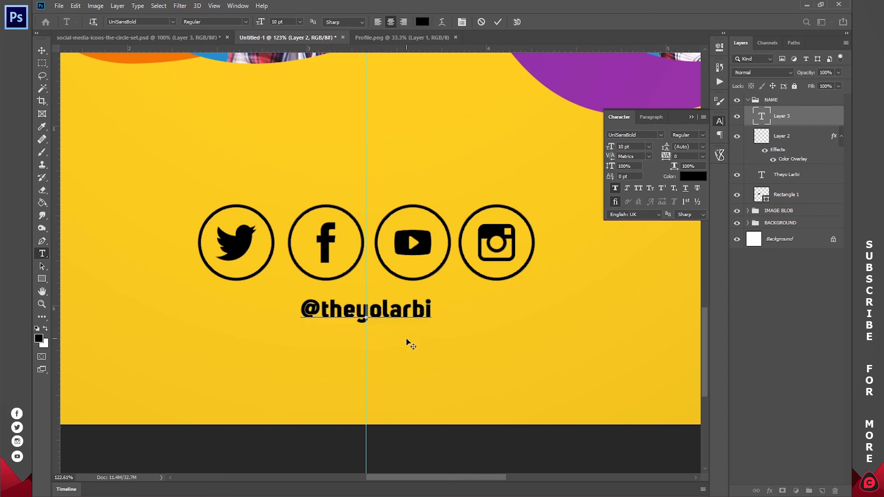
{"action": "left_click", "coordinate": [498, 21]}
- Scale the social icons layer down to about half size
{"action": "key", "text": "z"}
{"action": "left_click", "coordinate": [326, 22]}
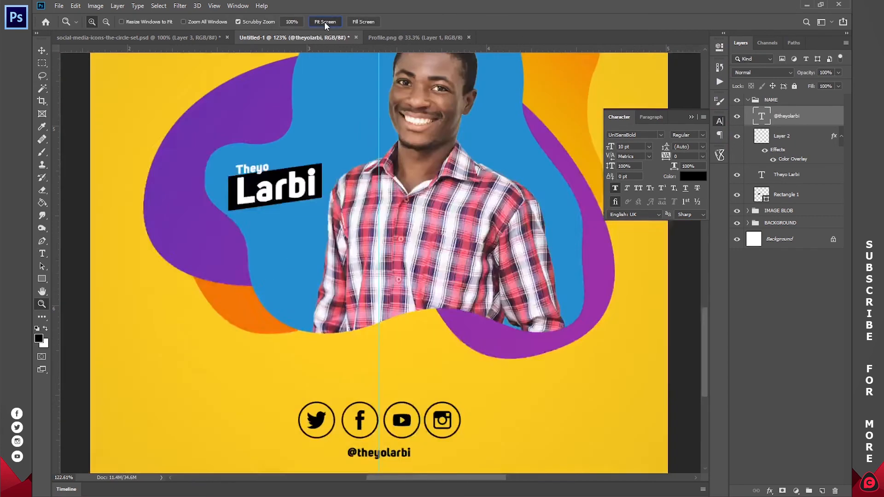
{"action": "key", "text": "v"}
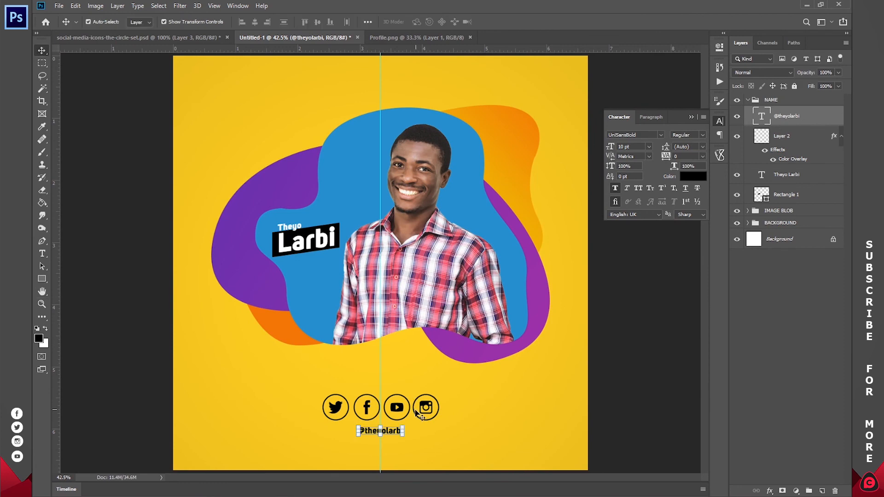
{"action": "left_click", "coordinate": [416, 413]}
{"action": "left_click", "coordinate": [388, 403]}
{"action": "left_click_drag", "start_coordinate": [381, 394], "coordinate": [380, 405]}
{"action": "key", "text": "Return"}
{"action": "key", "text": "z"}
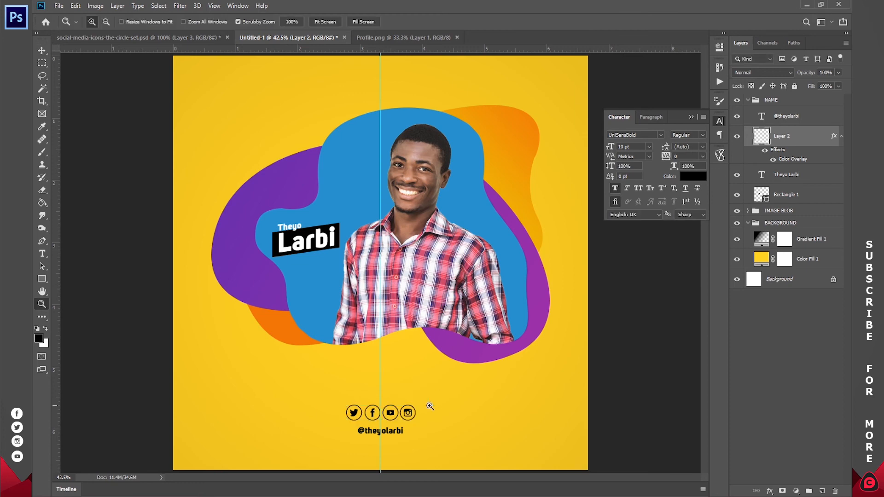
- Save the graphic to the Desktop as Profile in Photoshop PSD format
{"action": "left_click", "coordinate": [333, 22]}
{"action": "key", "text": "ctrl+s"}
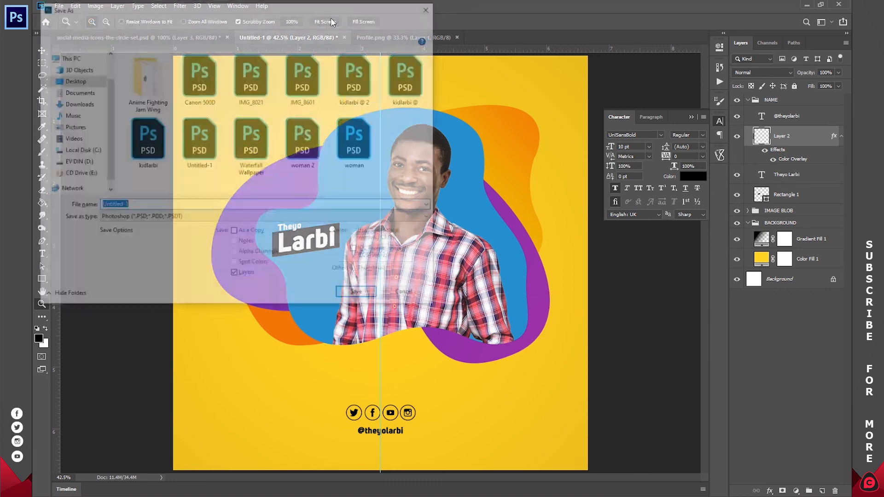
{"action": "type", "text": "Profile"}
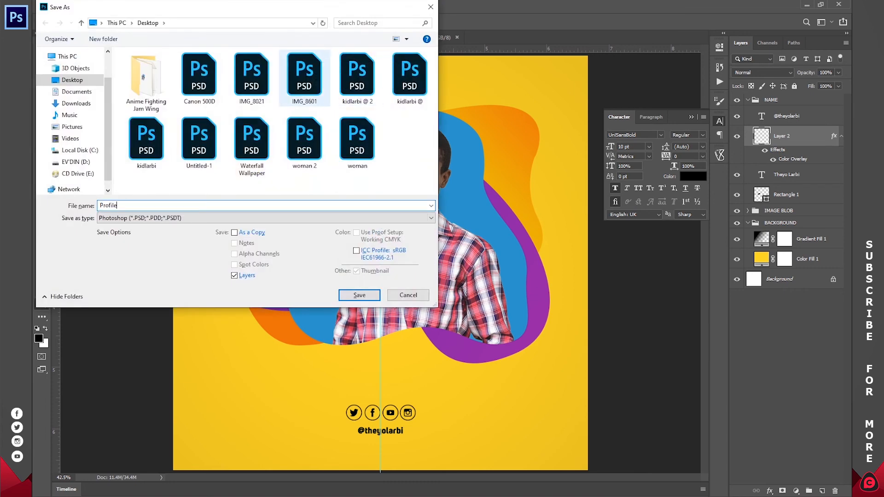
{"action": "key", "text": "Return"}
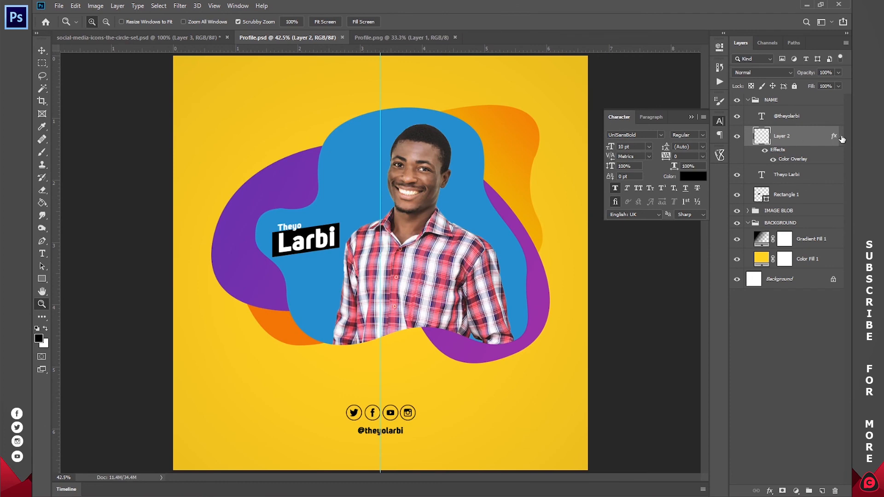
- Try moving the portrait blob and NAME groups lower, then undo both moves
{"action": "left_click", "coordinate": [748, 100]}
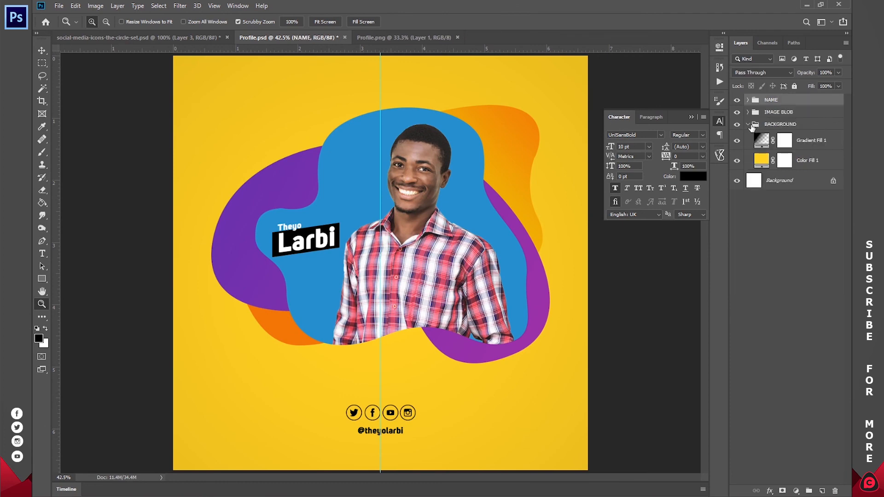
{"action": "left_click", "coordinate": [748, 124]}
{"action": "left_click", "coordinate": [779, 113]}
{"action": "key", "text": "v"}
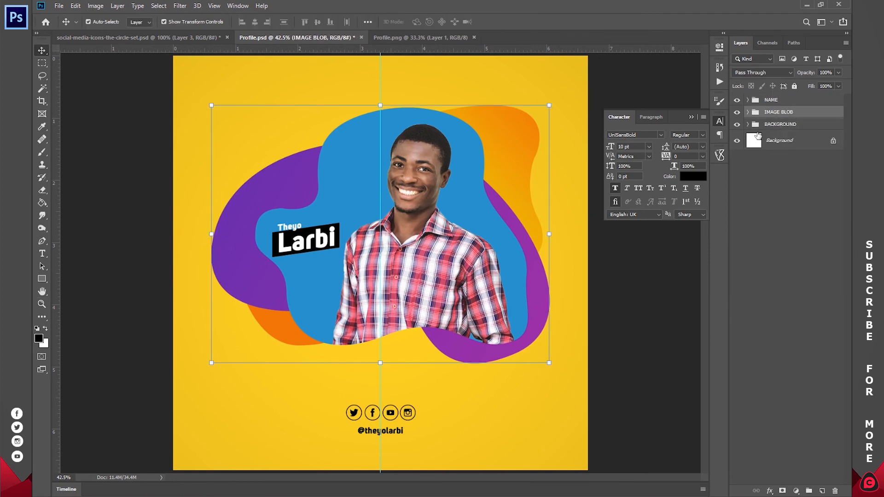
{"action": "left_click_drag", "start_coordinate": [579, 167], "coordinate": [514, 202]}
{"action": "key", "text": "ctrl+z"}
{"action": "left_click", "coordinate": [769, 100], "text": "shift"}
{"action": "left_click_drag", "start_coordinate": [448, 197], "coordinate": [435, 240]}
{"action": "key", "text": "ctrl+z"}
{"action": "left_click", "coordinate": [773, 102]}
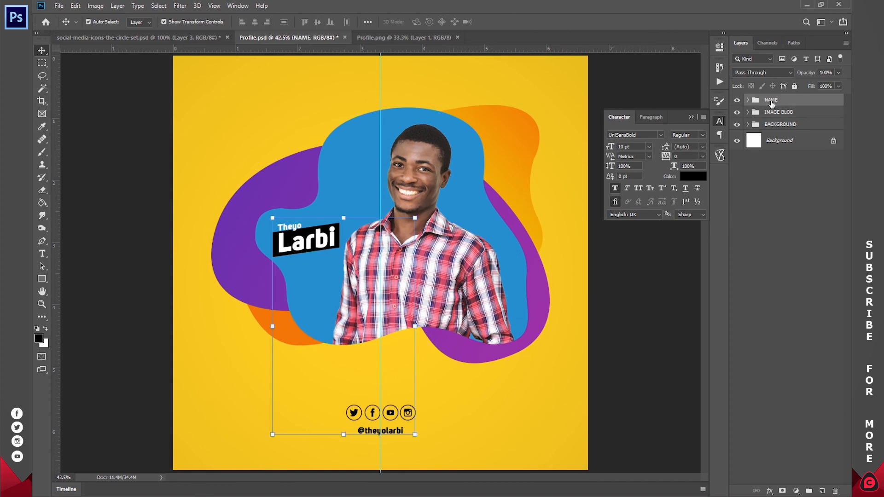
{"action": "left_click", "coordinate": [748, 101]}
{"action": "left_click", "coordinate": [782, 120]}
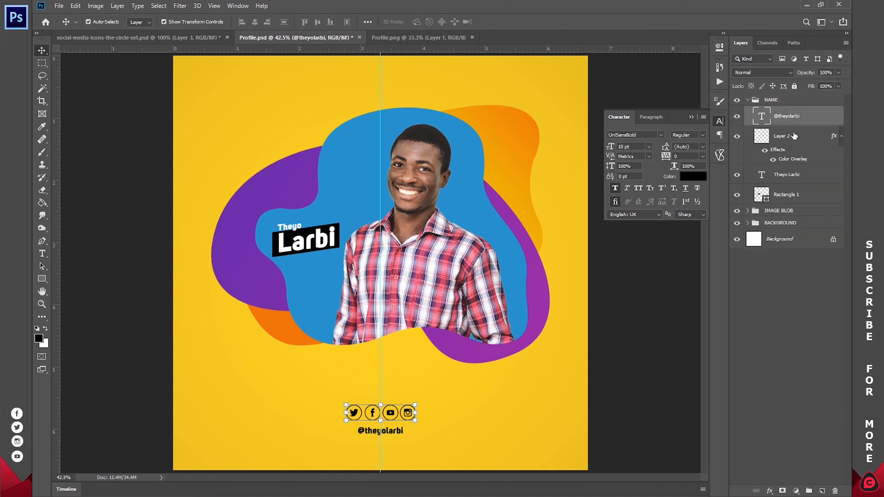
{"action": "left_click", "coordinate": [795, 136]}
{"action": "left_click", "coordinate": [841, 137]}
{"action": "left_click", "coordinate": [805, 122], "text": "ctrl"}
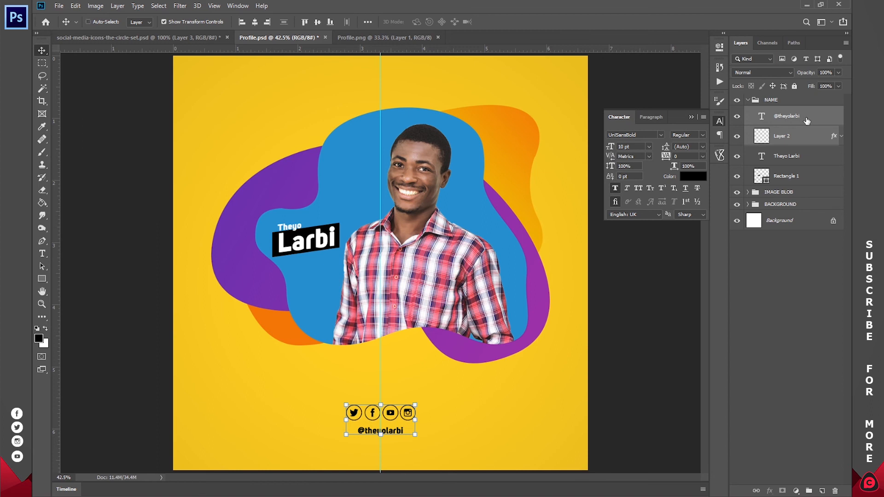
{"action": "key", "text": "ctrl+g"}
{"action": "double_click", "coordinate": [782, 112]}
{"action": "type", "text": "social"}
{"action": "key", "text": "BackSpace"}
{"action": "key", "text": "BackSpace"}
{"action": "key", "text": "BackSpace"}
{"action": "key", "text": "BackSpace"}
{"action": "key", "text": "BackSpace"}
{"action": "key", "text": "BackSpace"}
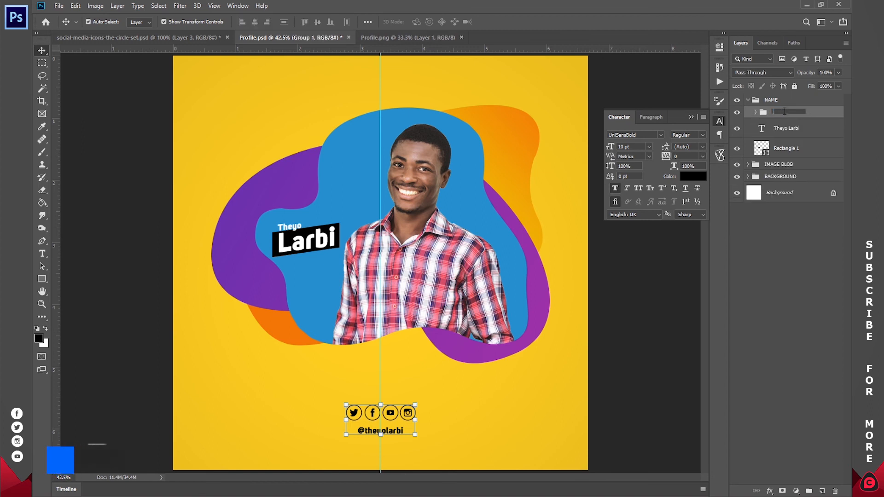
{"action": "type", "text": "SOCIAL"}
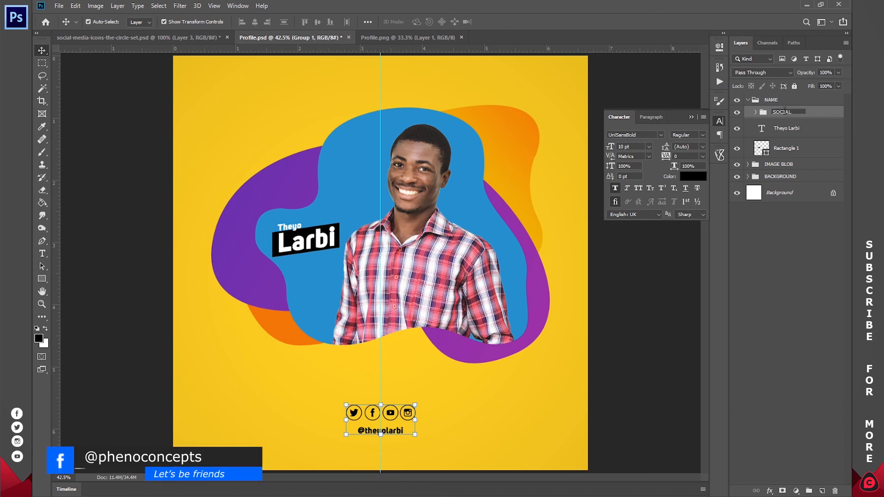
{"action": "type", "text": " MEDIA HANDLES"}
{"action": "key", "text": "Return"}
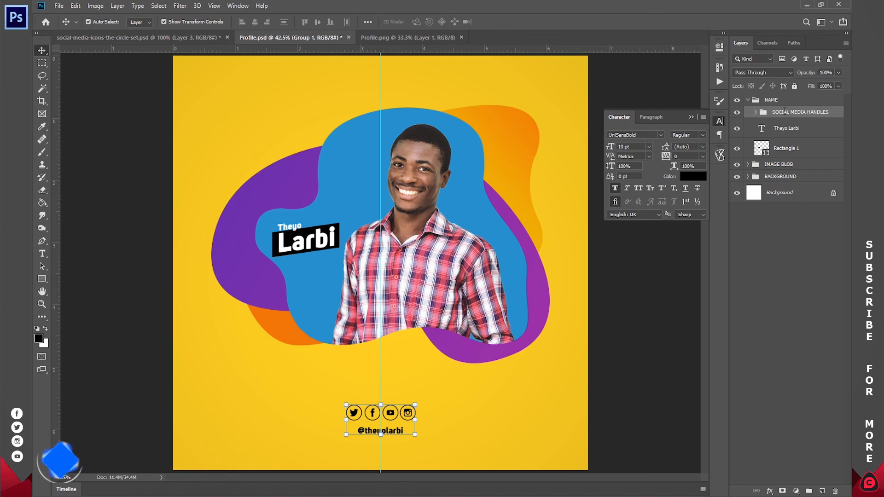
- Move SOCIAL MEDIA HANDLES above NAME and shift NAME and IMAGE BLOB slightly lower
{"action": "left_click_drag", "start_coordinate": [784, 113], "coordinate": [783, 97]}
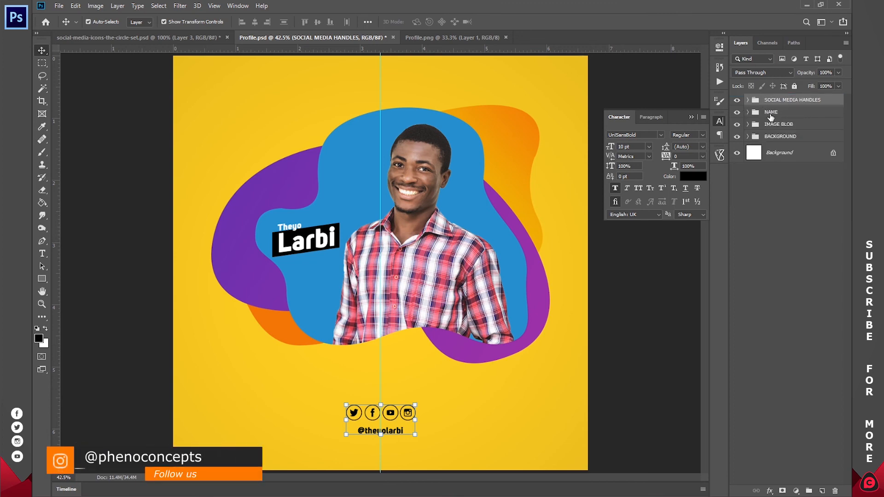
{"action": "left_click", "coordinate": [771, 114]}
{"action": "left_click", "coordinate": [778, 124], "text": "ctrl"}
{"action": "left_click_drag", "start_coordinate": [445, 216], "coordinate": [443, 244]}
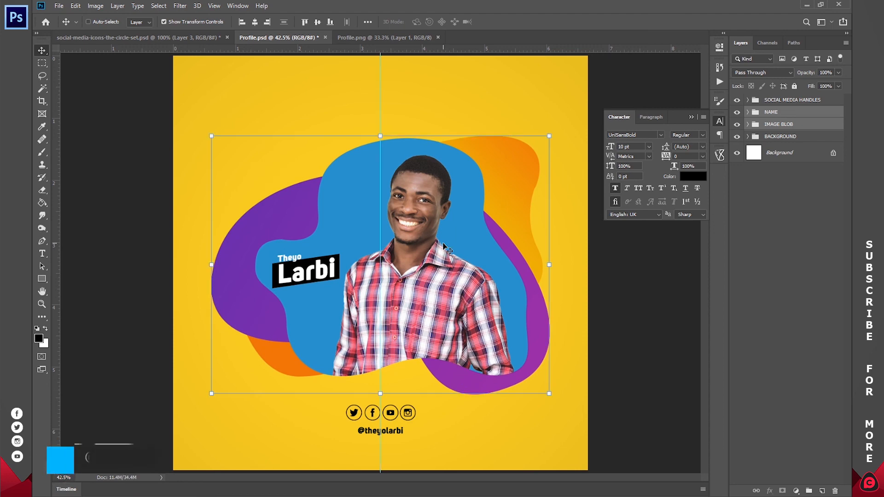
{"action": "left_click", "coordinate": [788, 268]}
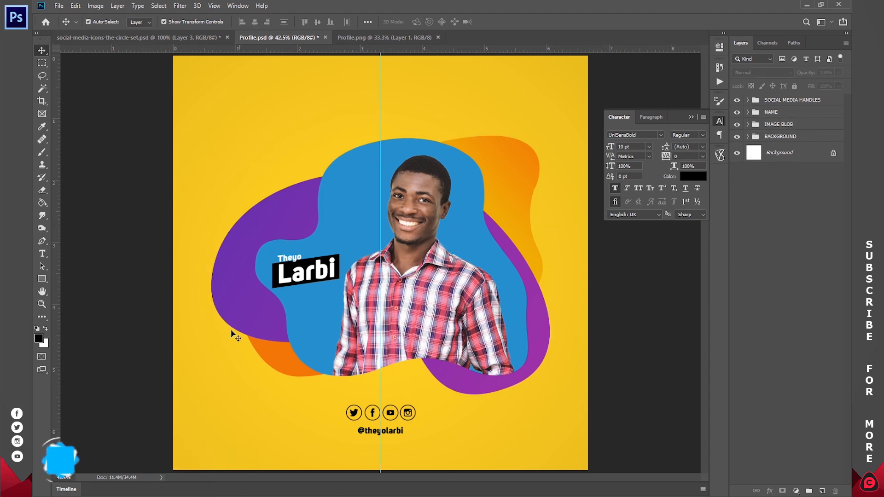
- Find the Logo file in the Pictures folder and drag it into Profile.psd
{"action": "key", "text": "super"}
{"action": "type", "text": "LOGO"}
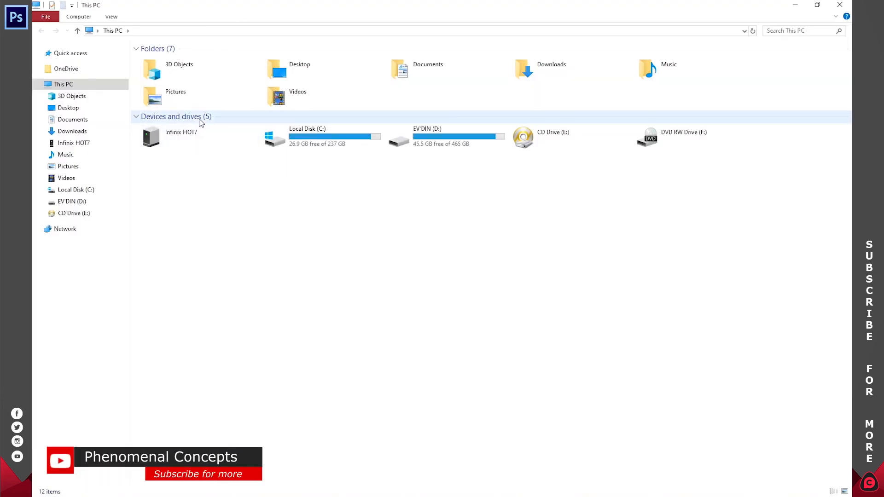
{"action": "double_click", "coordinate": [181, 90]}
{"action": "left_click_drag", "start_coordinate": [654, 138], "coordinate": [507, 310]}
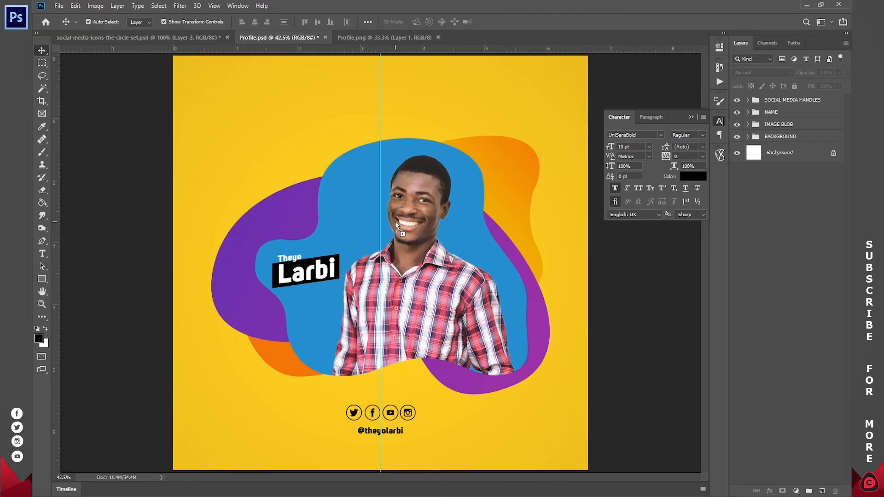
- Drop the Logo in, shrink it to about a tenth of its size, and position it top-right
{"action": "left_click_drag", "start_coordinate": [395, 222], "coordinate": [395, 222]}
{"action": "left_click_drag", "start_coordinate": [586, 468], "coordinate": [238, 123]}
{"action": "left_click", "coordinate": [406, 22]}
{"action": "key", "text": "z"}
{"action": "key", "text": "v"}
{"action": "left_click_drag", "start_coordinate": [219, 231], "coordinate": [552, 187]}
{"action": "key", "text": "ctrl+t"}
{"action": "left_click_drag", "start_coordinate": [547, 98], "coordinate": [557, 91]}
{"action": "key", "text": "Return"}
{"action": "key", "text": "z"}
{"action": "left_click", "coordinate": [817, 335]}
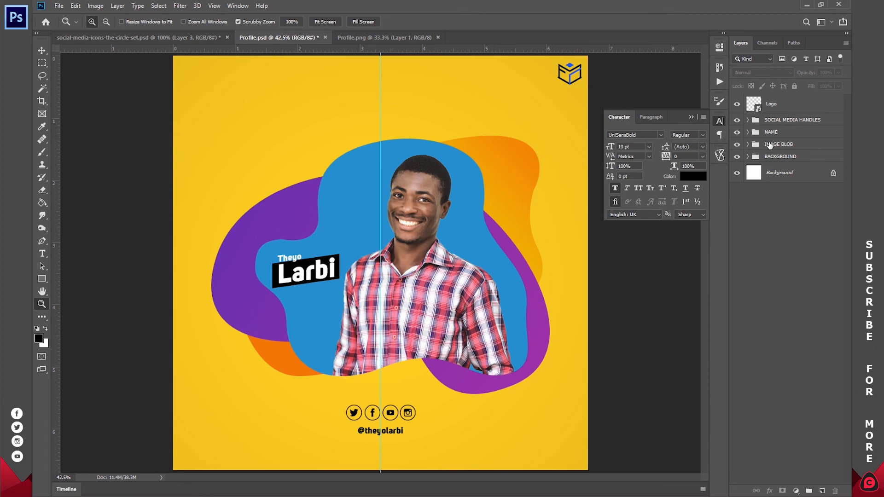
{"action": "left_click", "coordinate": [769, 145]}
- Duplicate the purple Shape 2 and orange Shape 3 layers in the IMAGE BLOB group
{"action": "left_click", "coordinate": [737, 145]}
{"action": "left_click", "coordinate": [737, 145]}
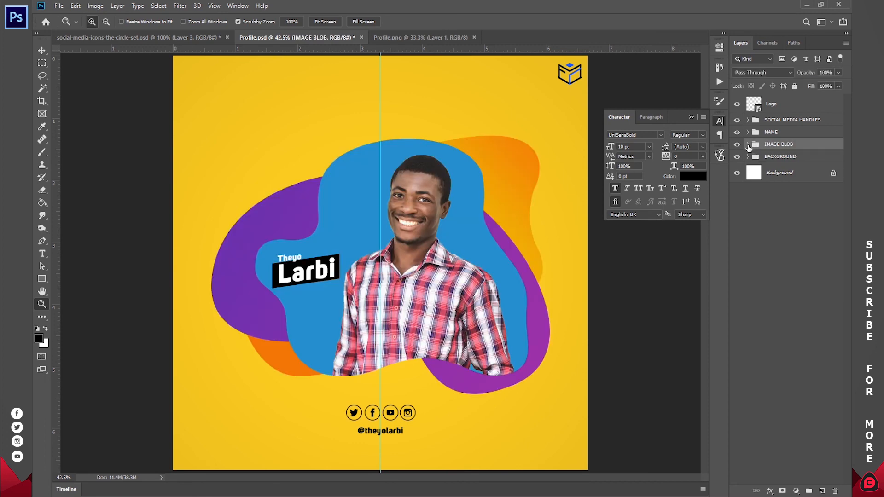
{"action": "left_click", "coordinate": [748, 145]}
{"action": "left_click", "coordinate": [793, 222]}
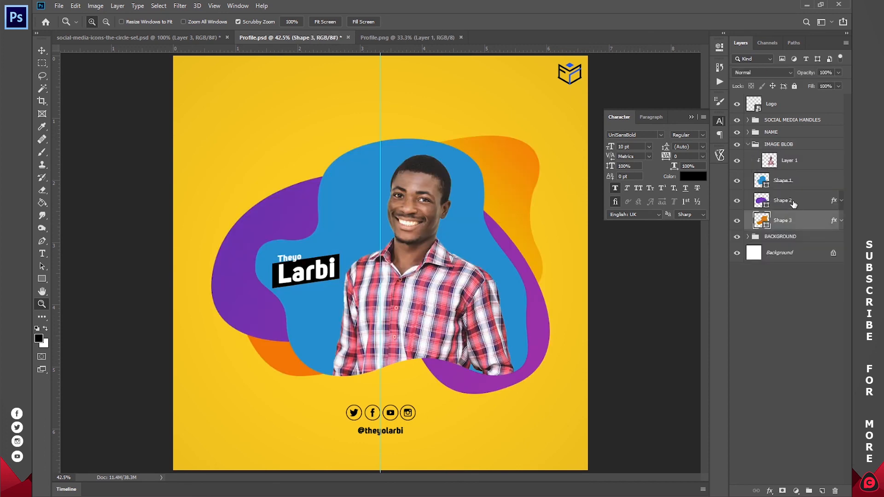
{"action": "left_click", "coordinate": [793, 203], "text": "shift"}
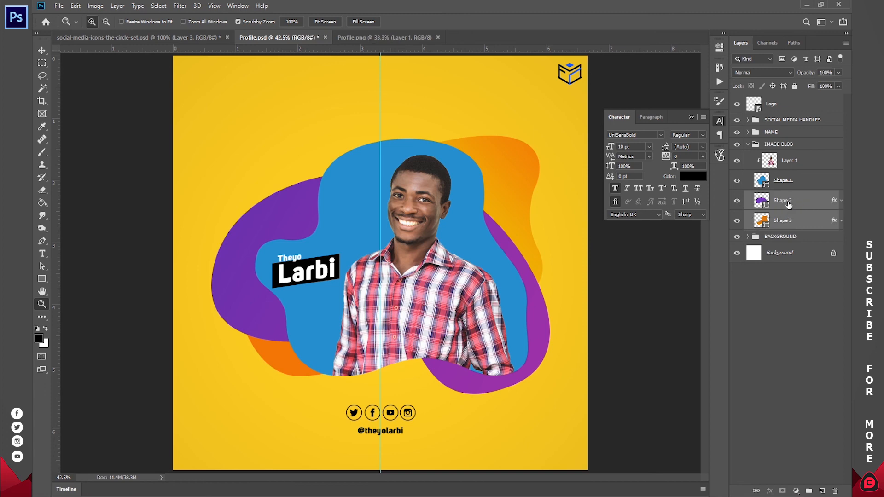
{"action": "key", "text": "ctrl+j"}
- Select the original Shape 2 and Shape 3 layers and start transforming them
{"action": "left_click", "coordinate": [788, 242]}
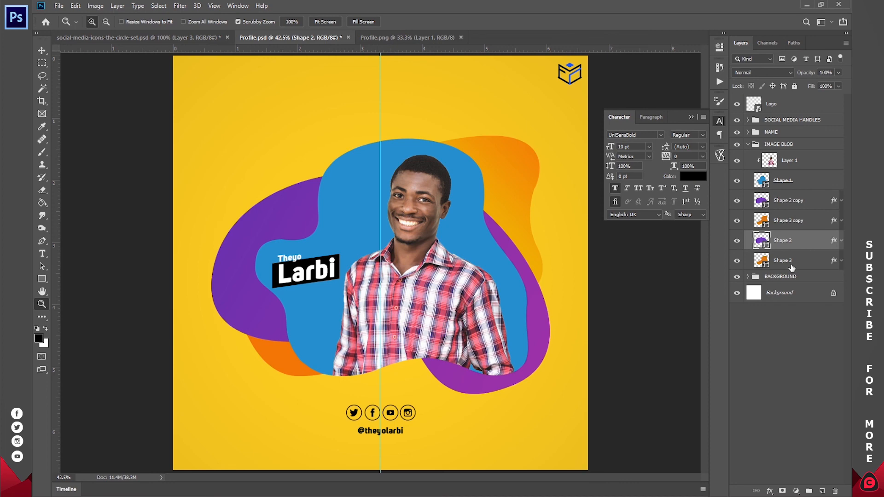
{"action": "left_click", "coordinate": [797, 256], "text": "shift"}
{"action": "key", "text": "v"}
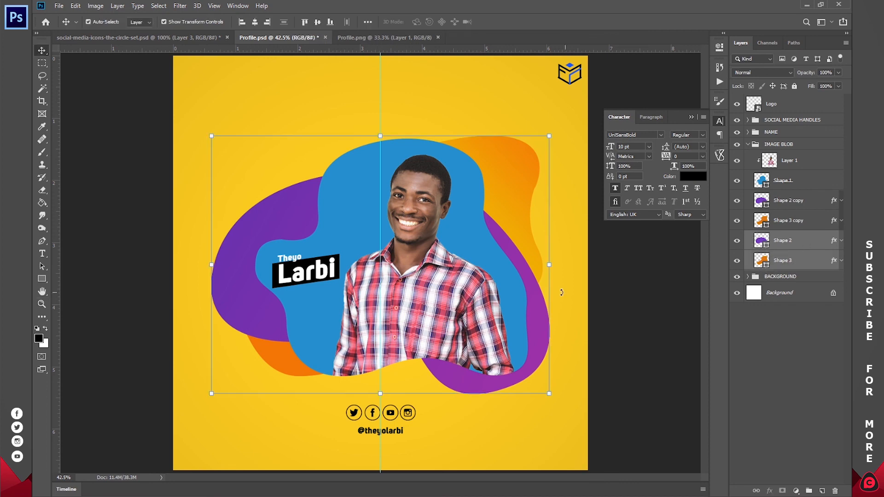
{"action": "left_click", "coordinate": [552, 267]}
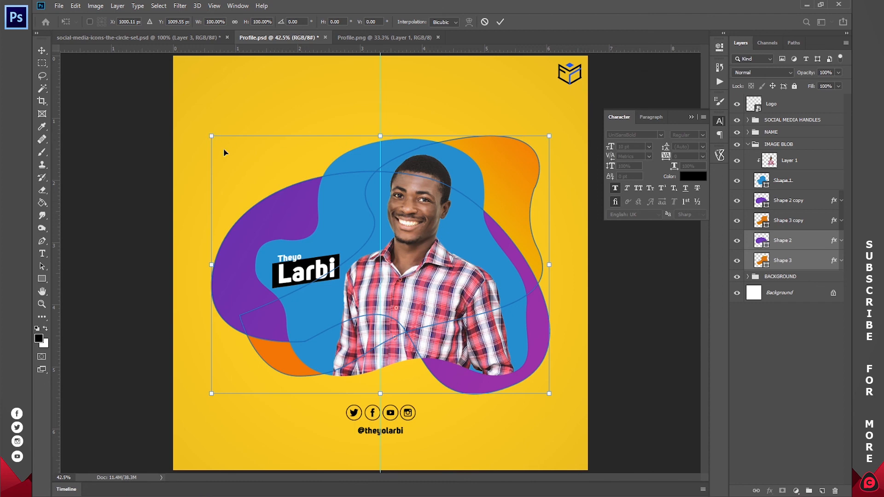
- Flip the original blobs horizontally and vertically, rotate, enlarge and shift them down-right
{"action": "right_click", "coordinate": [389, 217]}
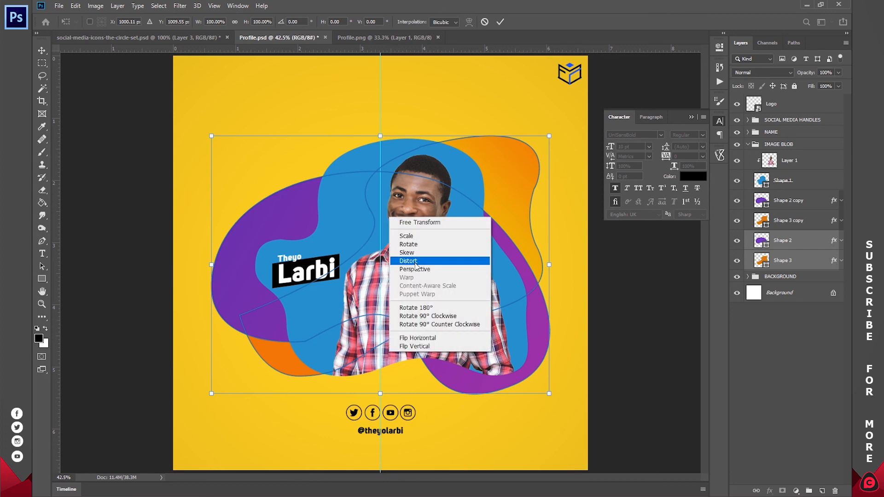
{"action": "left_click", "coordinate": [428, 339]}
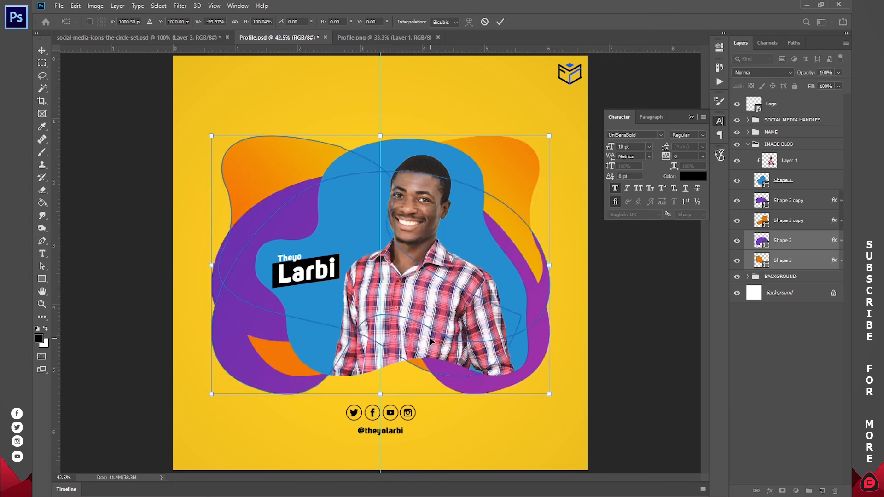
{"action": "left_click_drag", "start_coordinate": [562, 267], "coordinate": [555, 207]}
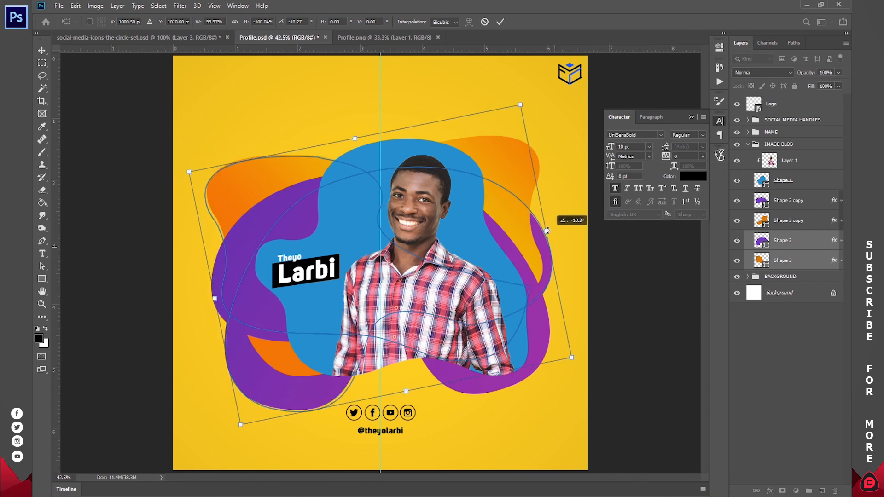
{"action": "left_click_drag", "start_coordinate": [248, 429], "coordinate": [263, 387]}
{"action": "right_click", "coordinate": [438, 290]}
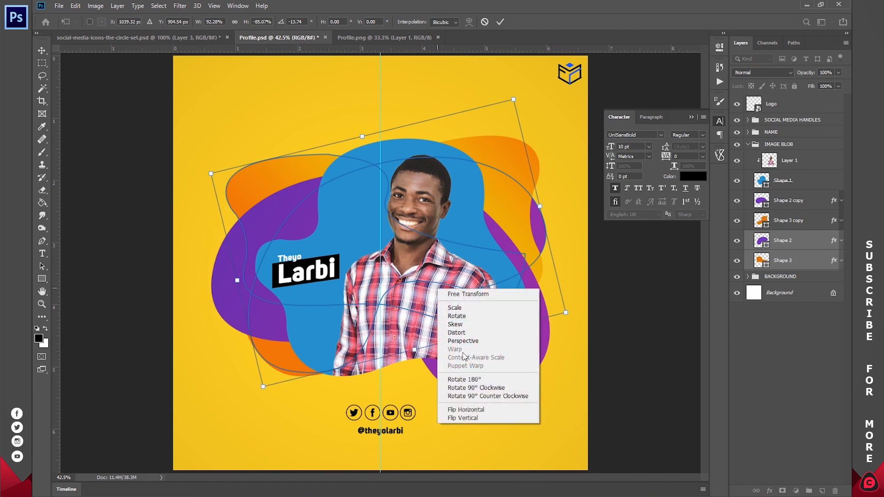
{"action": "left_click", "coordinate": [462, 418]}
{"action": "mouse_move", "coordinate": [492, 266]}
{"action": "left_mouse_down"}
{"action": "mouse_move", "coordinate": [500, 278]}
{"action": "mouse_move", "coordinate": [525, 275]}
{"action": "mouse_move", "coordinate": [506, 275]}
{"action": "left_mouse_up"}
{"action": "left_click", "coordinate": [502, 21]}
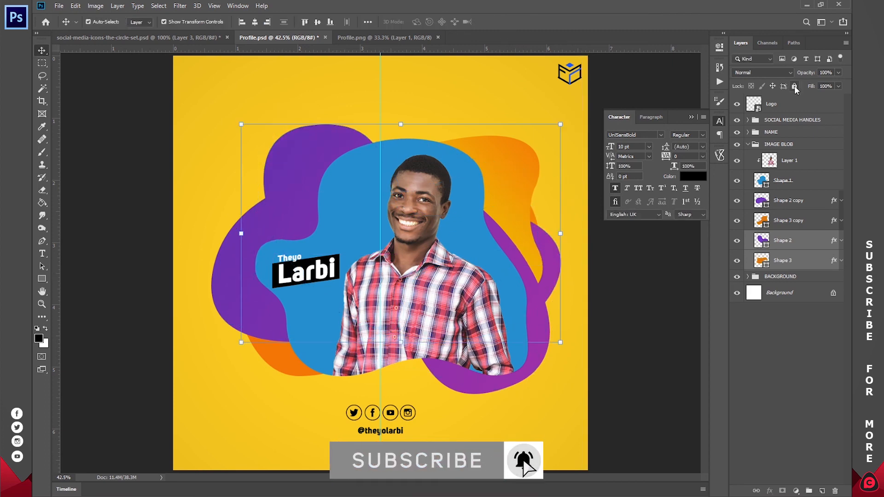
- Set the original blob layers' opacity to 20%
{"action": "left_click", "coordinate": [825, 73]}
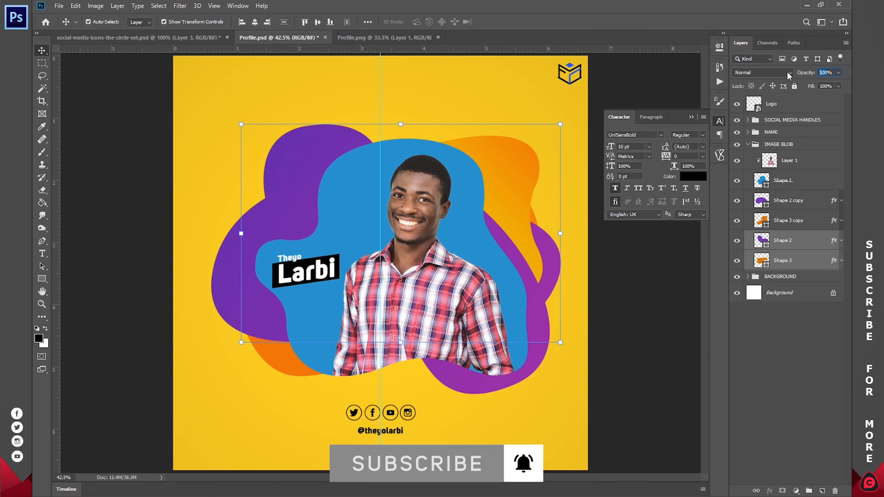
{"action": "type", "text": "50"}
{"action": "key", "text": "Return"}
{"action": "type", "text": "20"}
{"action": "key", "text": "Return"}
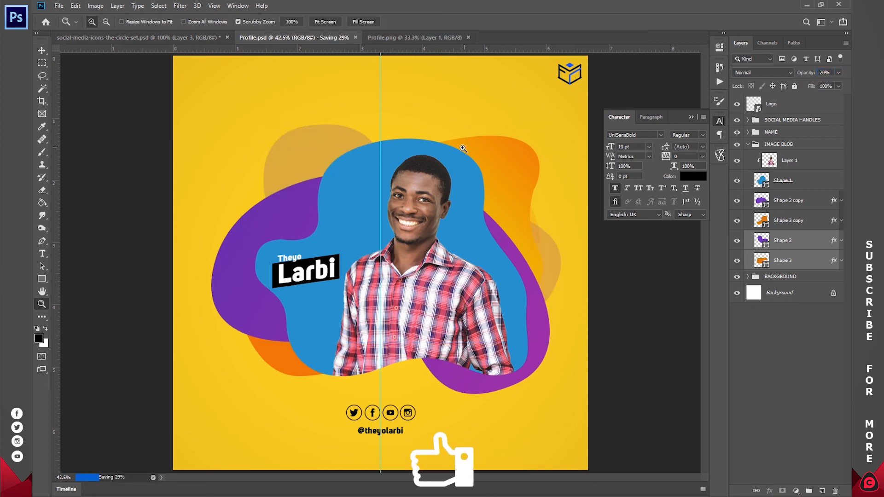